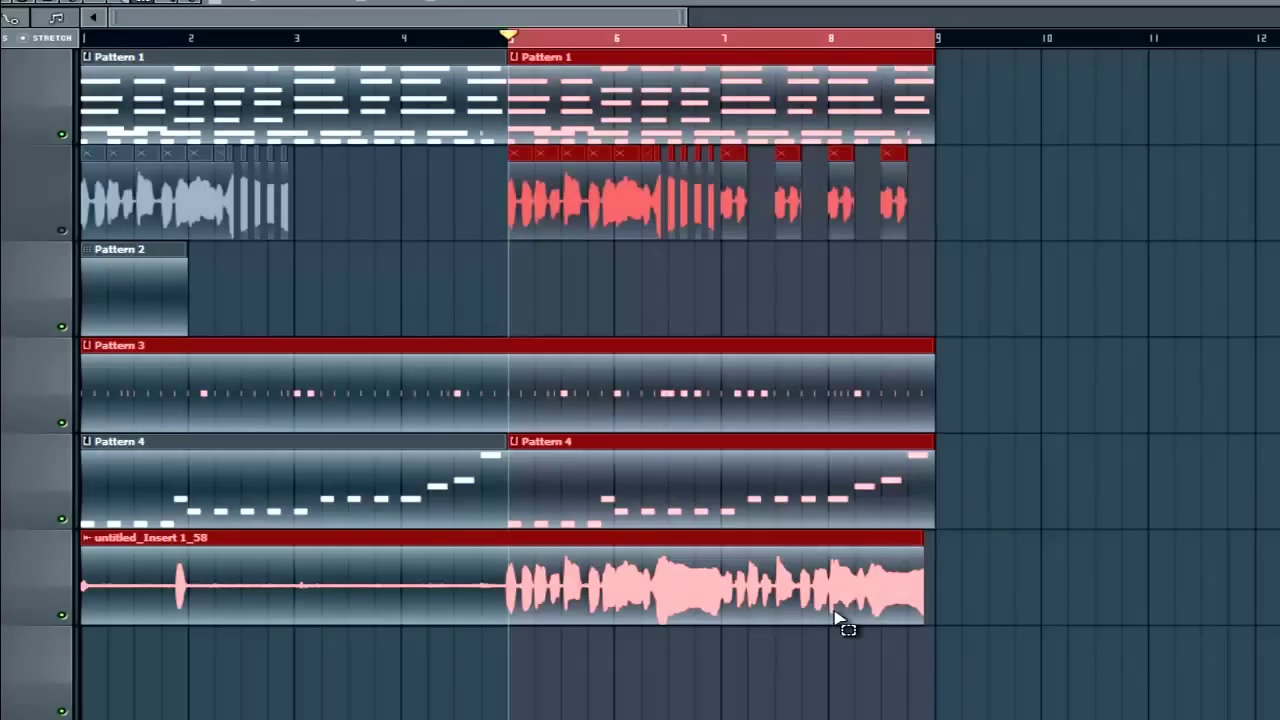
Select the vocal audio track and play back the section starting at bar 5.
left_click(69, 622)
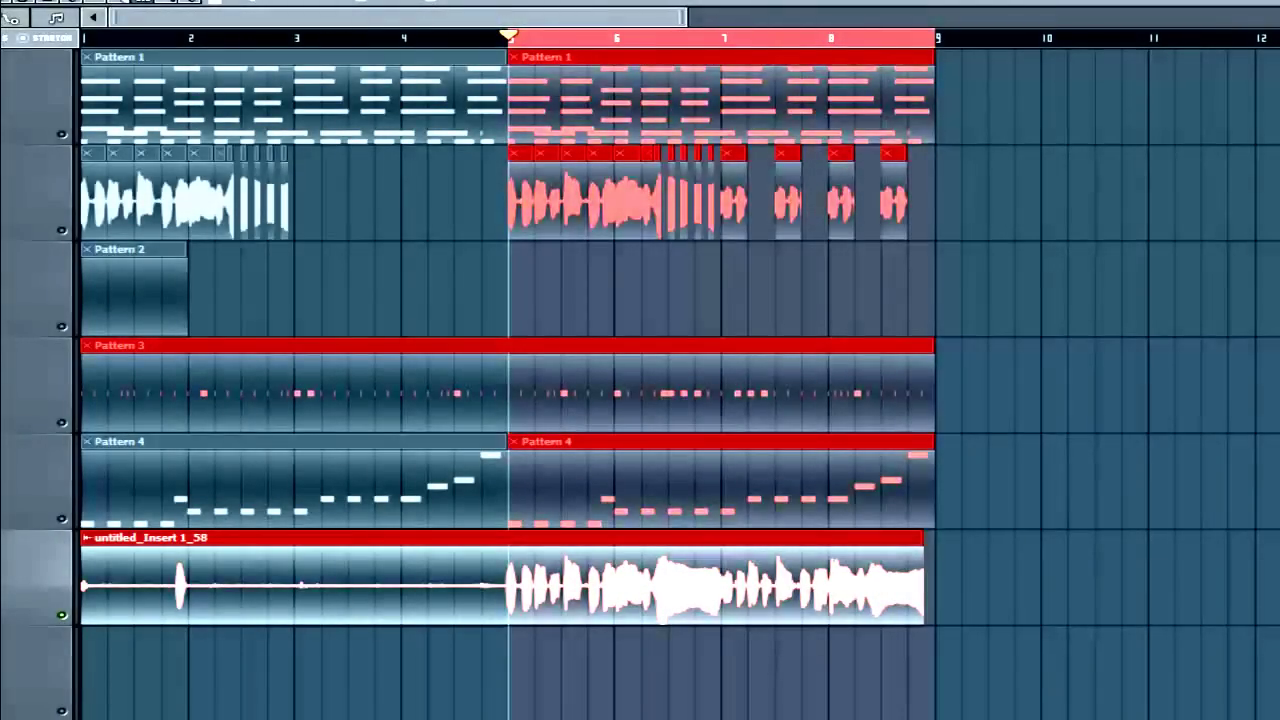
key("space")
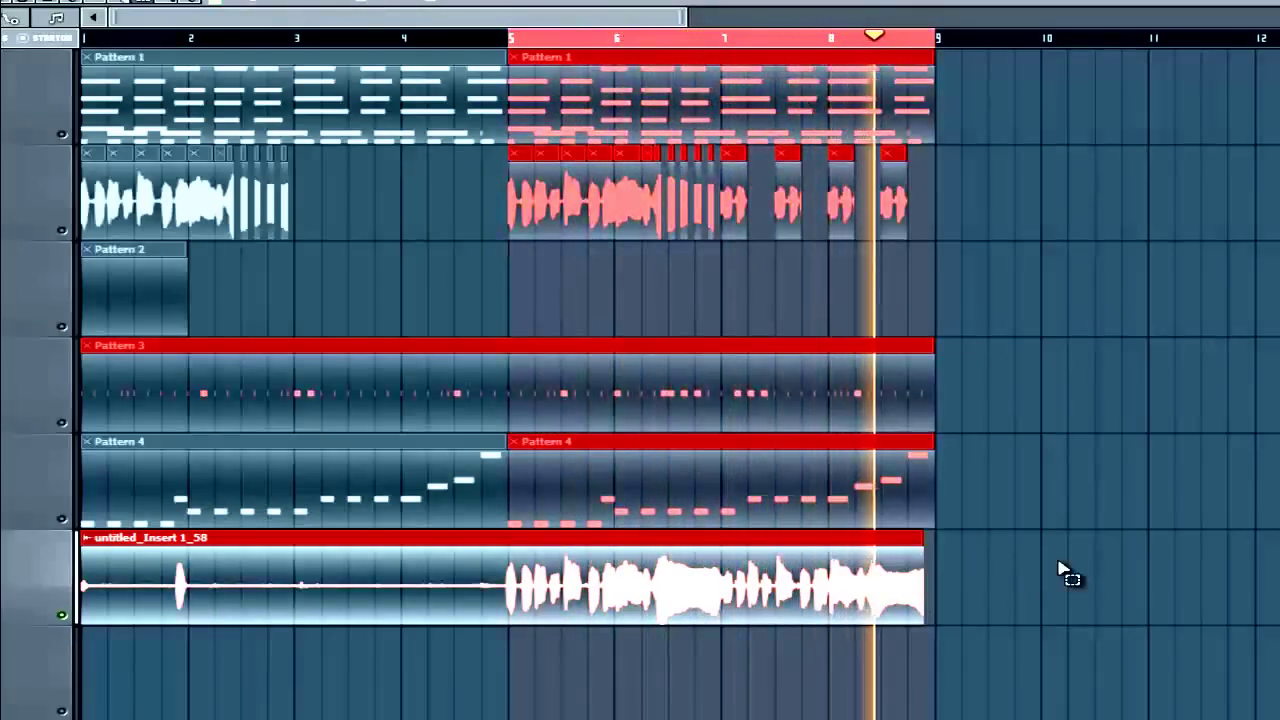
key("space")
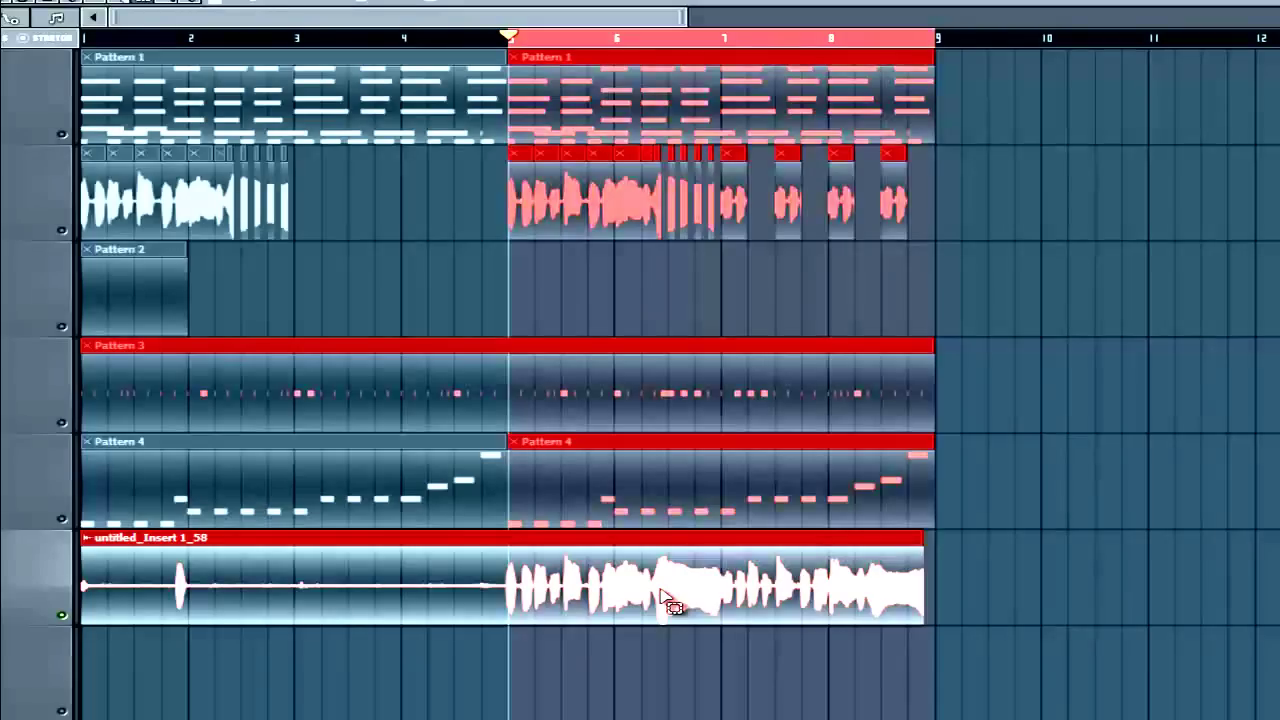
Open the mixer on the vocal's Insert 7 and position it to show the effect slots.
key("F9")
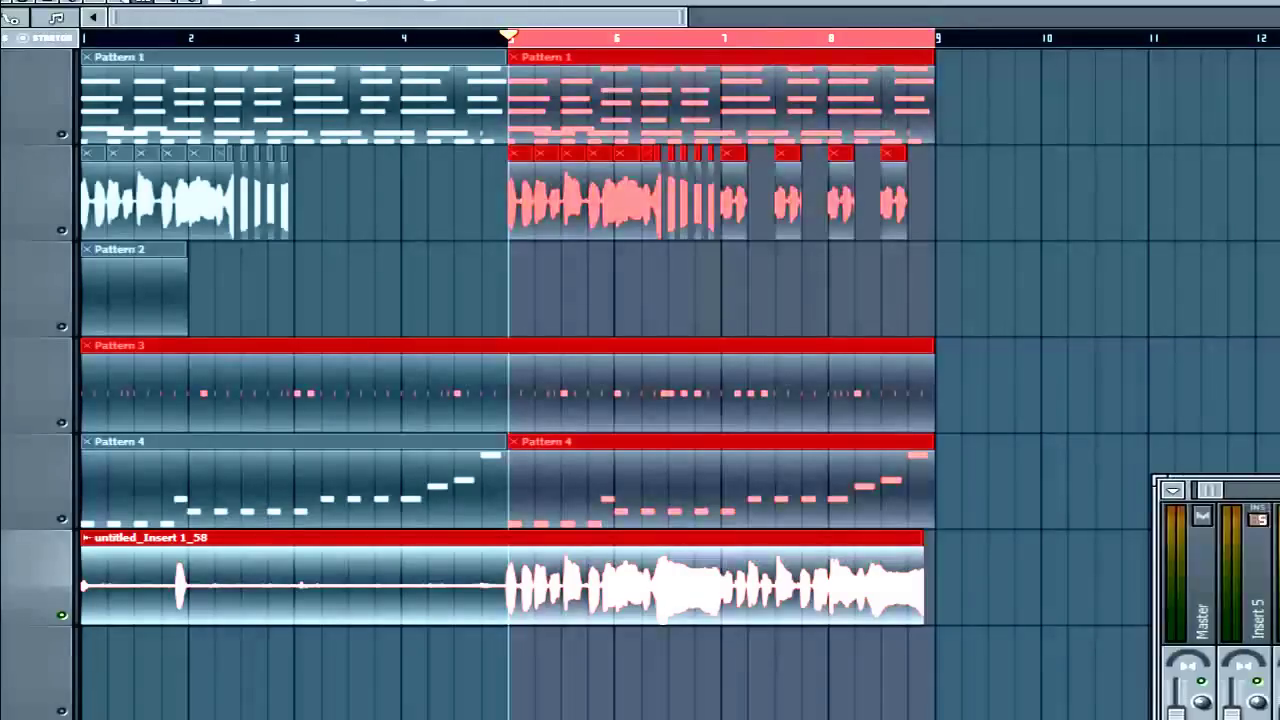
left_click_drag(524, 457, 636, 655)
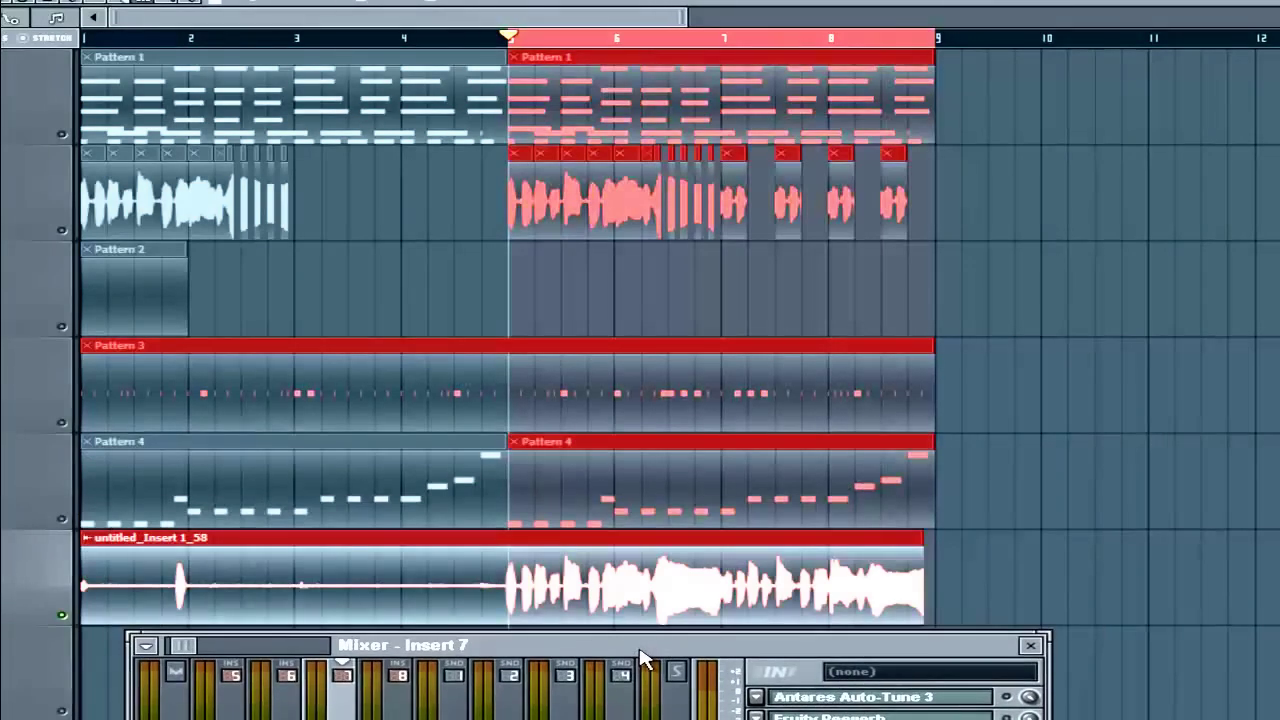
left_click_drag(900, 648, 474, 137)
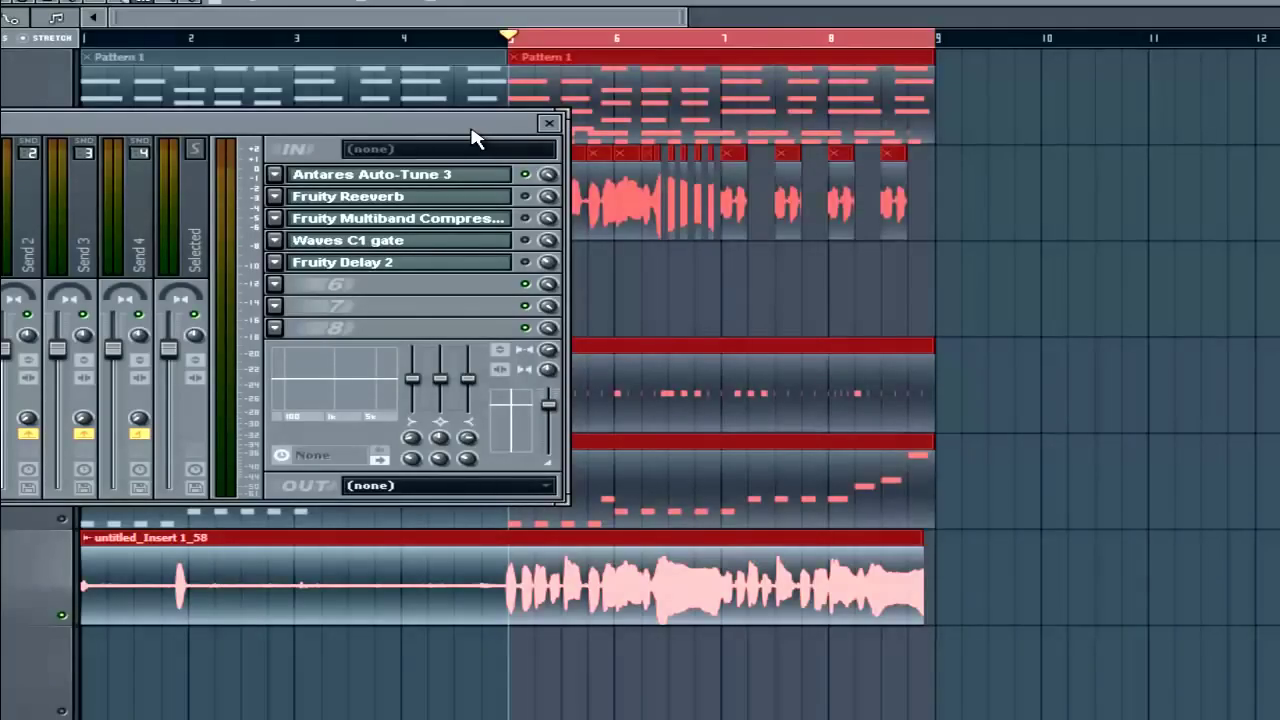
Enable the Fruity Reeverb and Waves C1 gate slots and bring up the C1 gate settings.
left_click(525, 197)
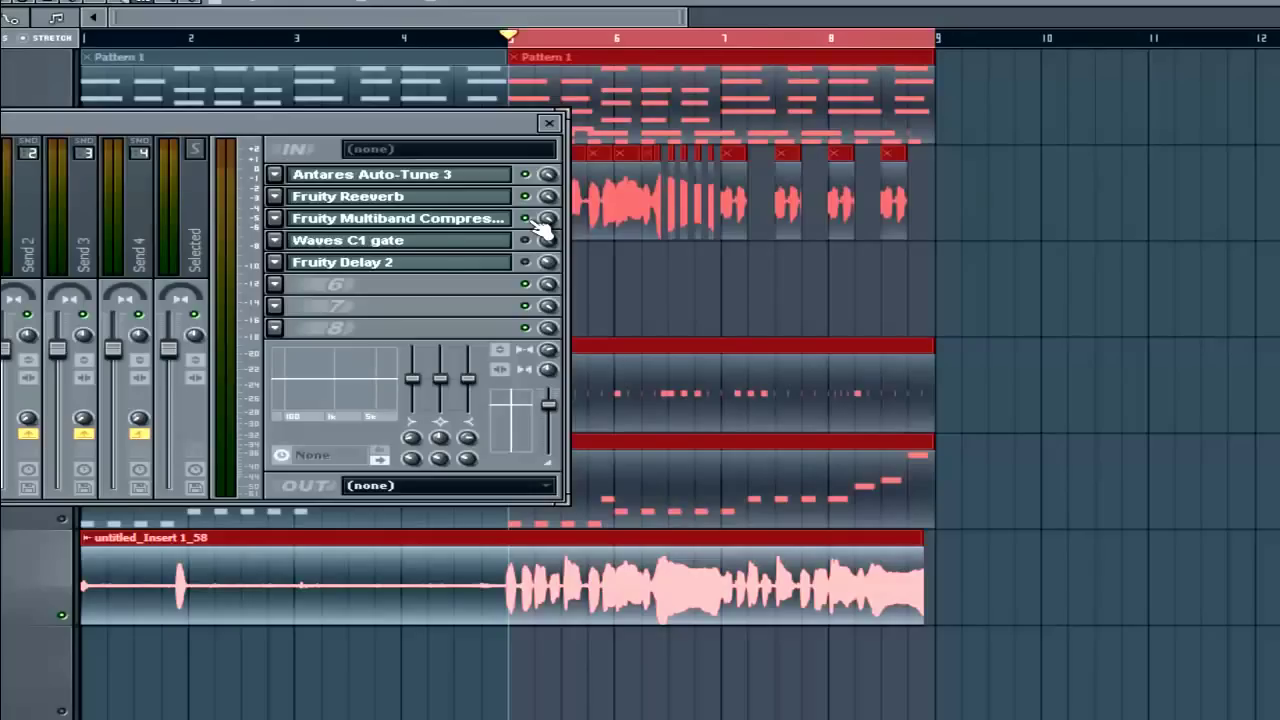
left_click(526, 241)
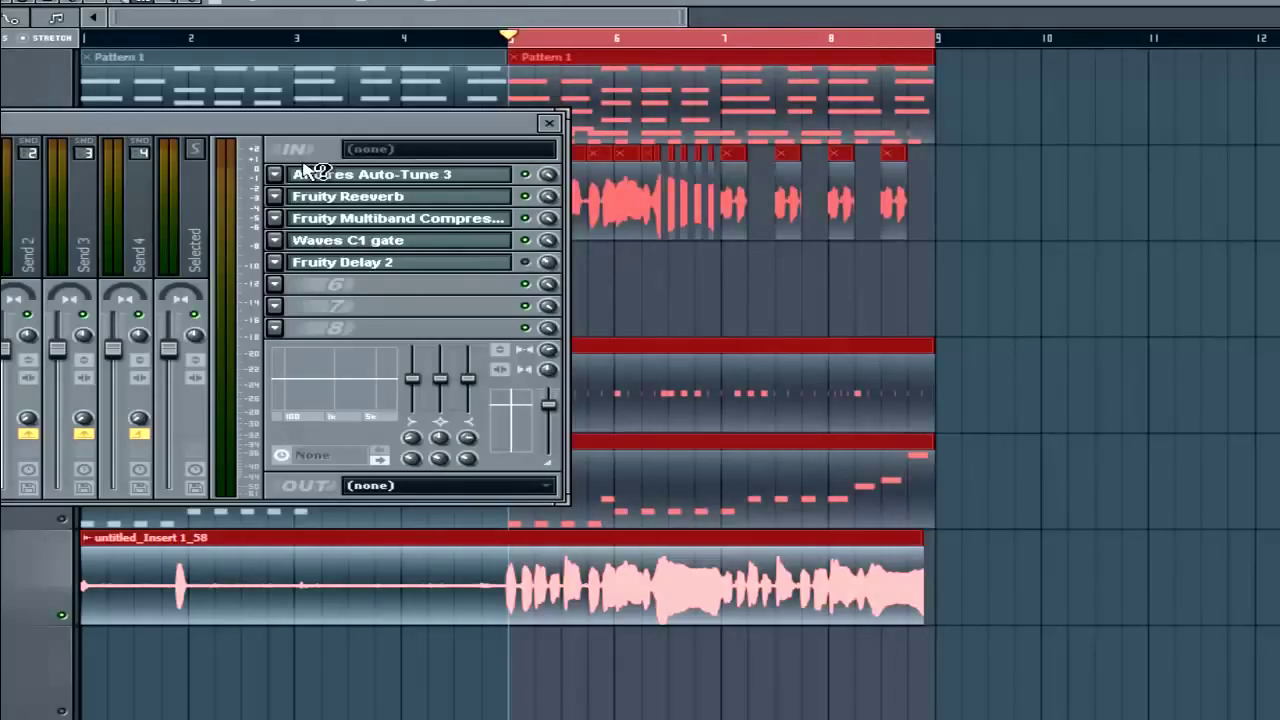
left_click_drag(326, 126, 413, 125)
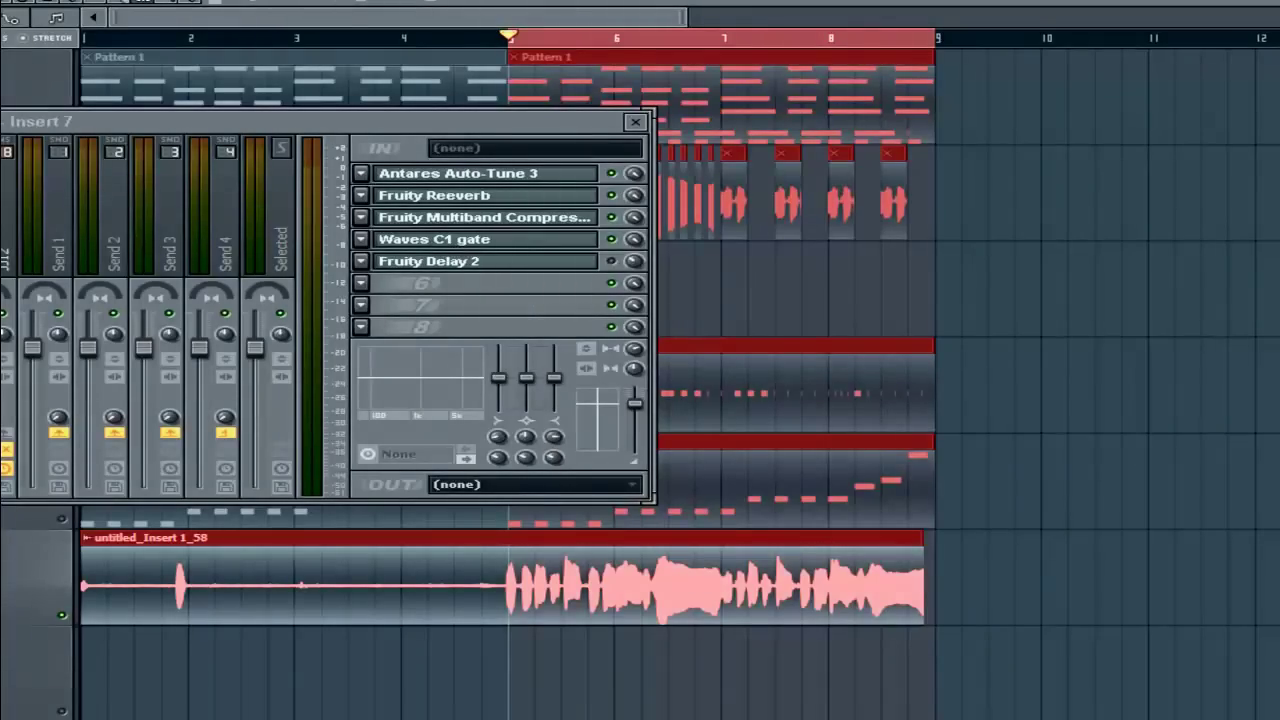
left_click_drag(1000, 400, 250, 390)
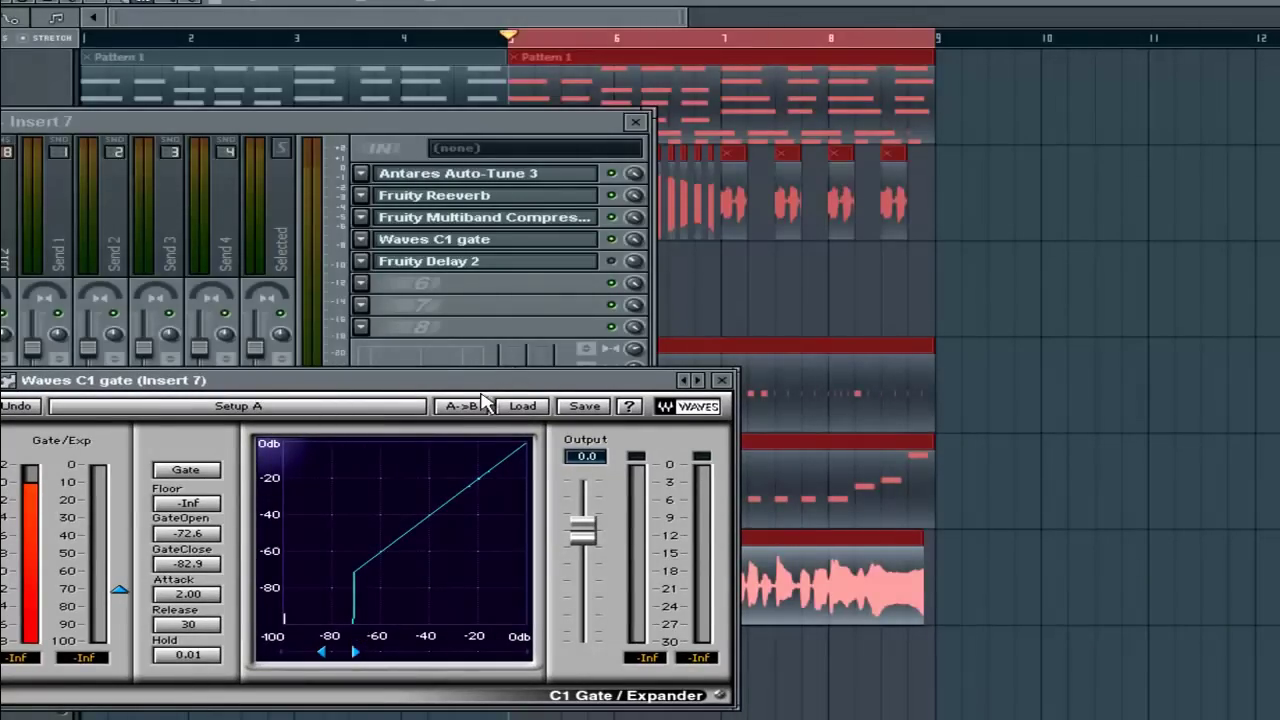
Arrange the Waves C1 gate and Insert 7 mixer windows and play the song to audition the gate.
left_click_drag(484, 386, 890, 406)
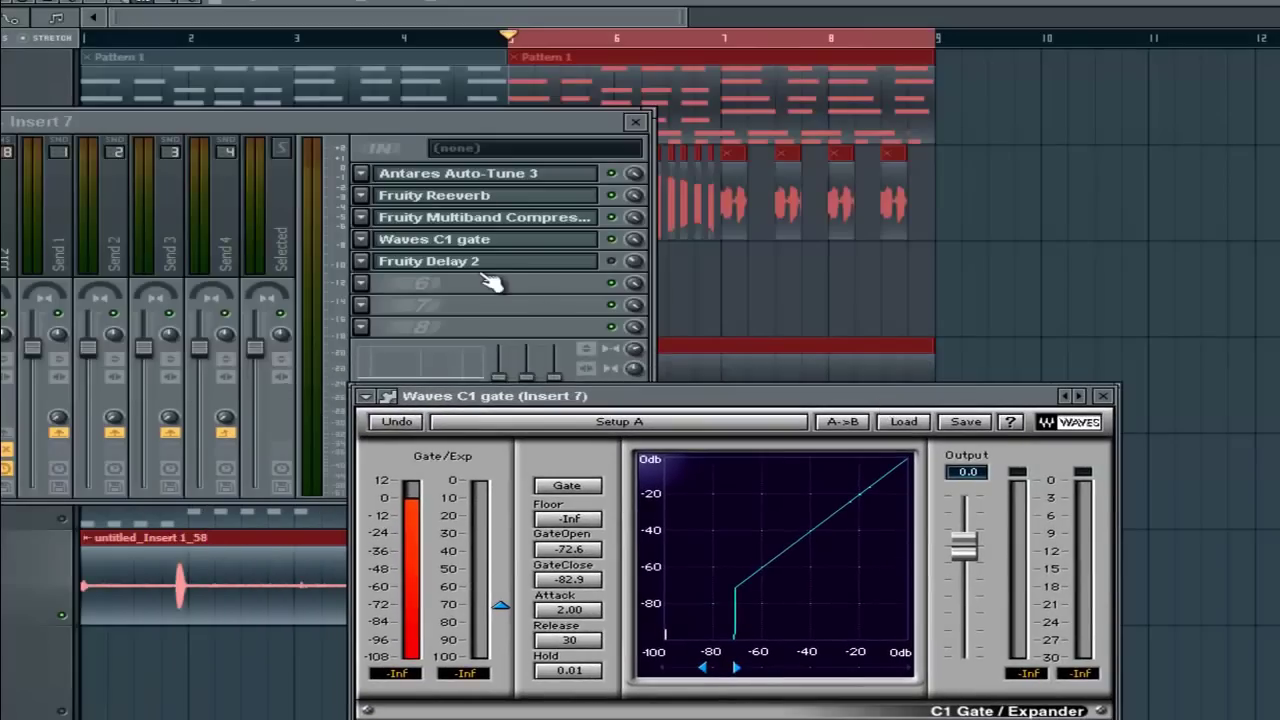
left_click(632, 264)
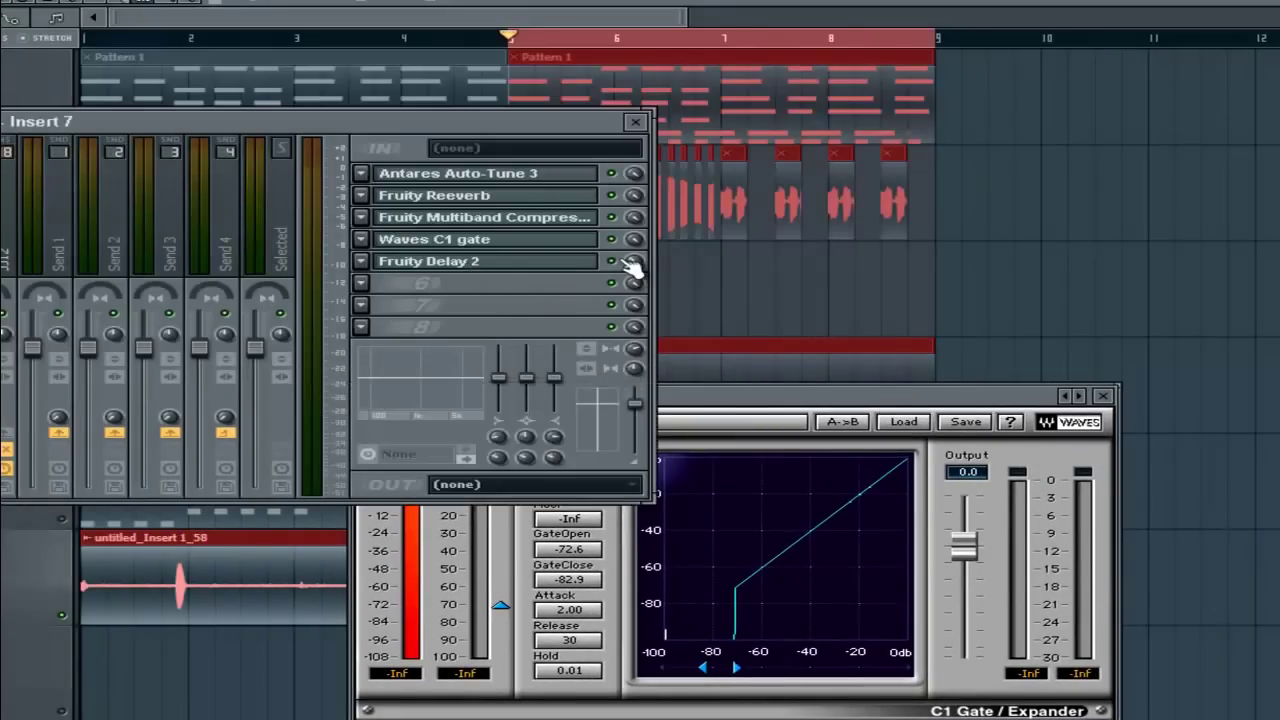
left_click_drag(851, 409, 686, 400)
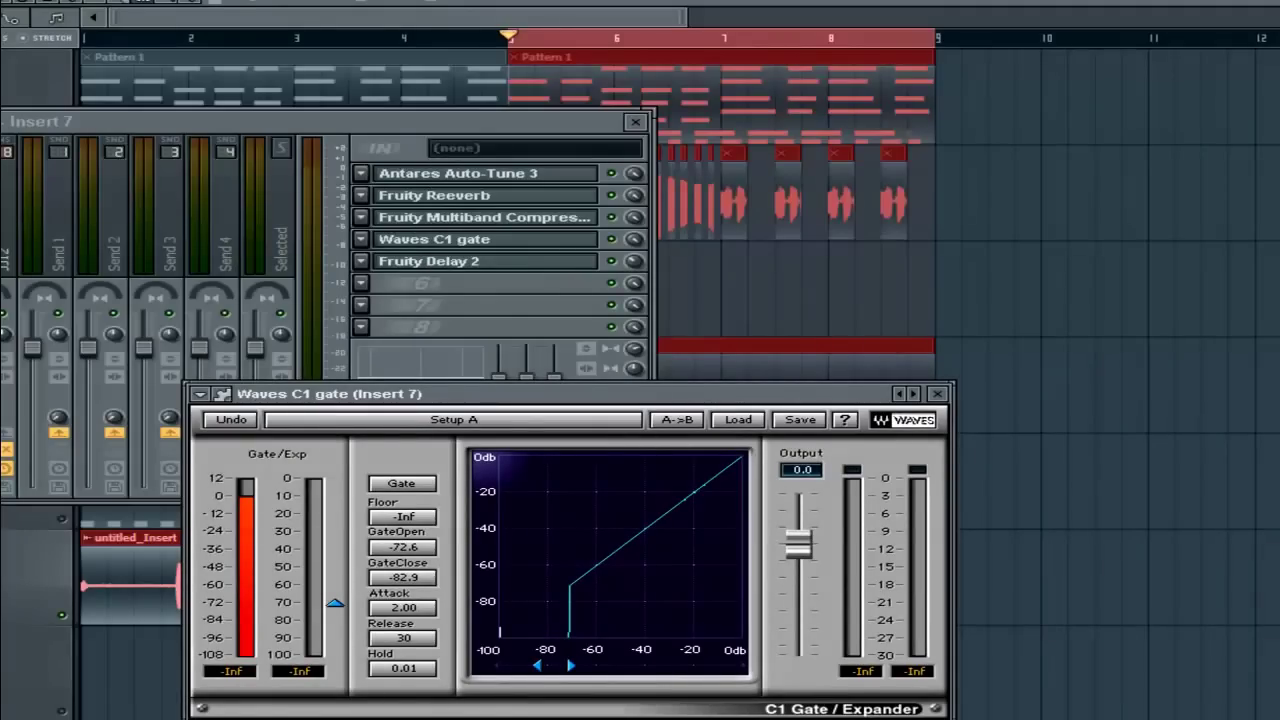
key("space")
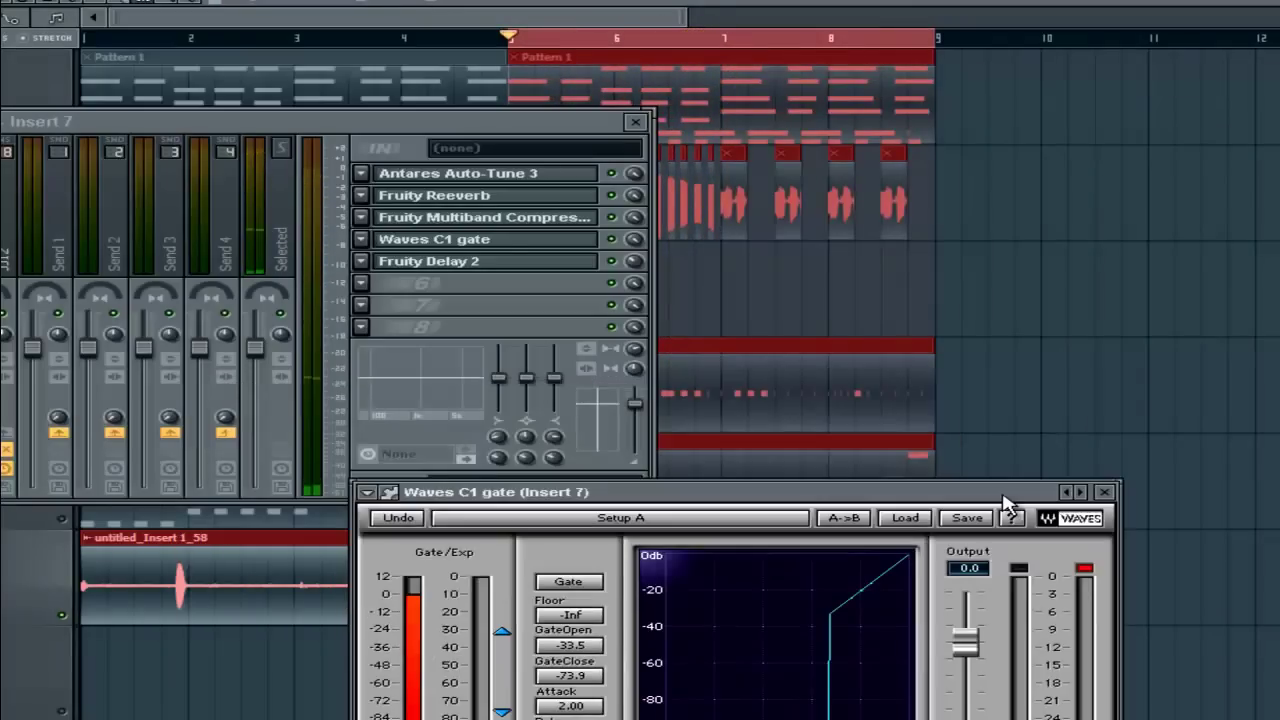
Close the Insert 7 mixer and Waves C1 windows, then slice the vocal clip at bar 5.
left_click(636, 122)
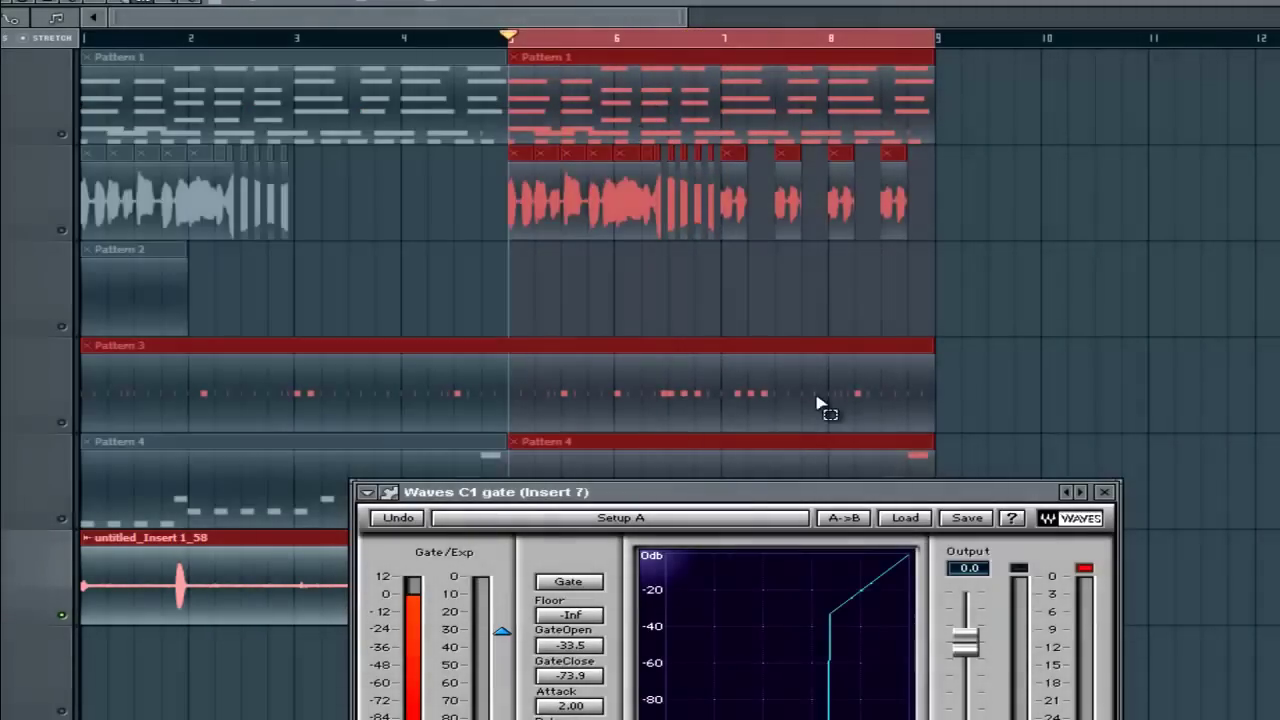
left_click(1104, 492)
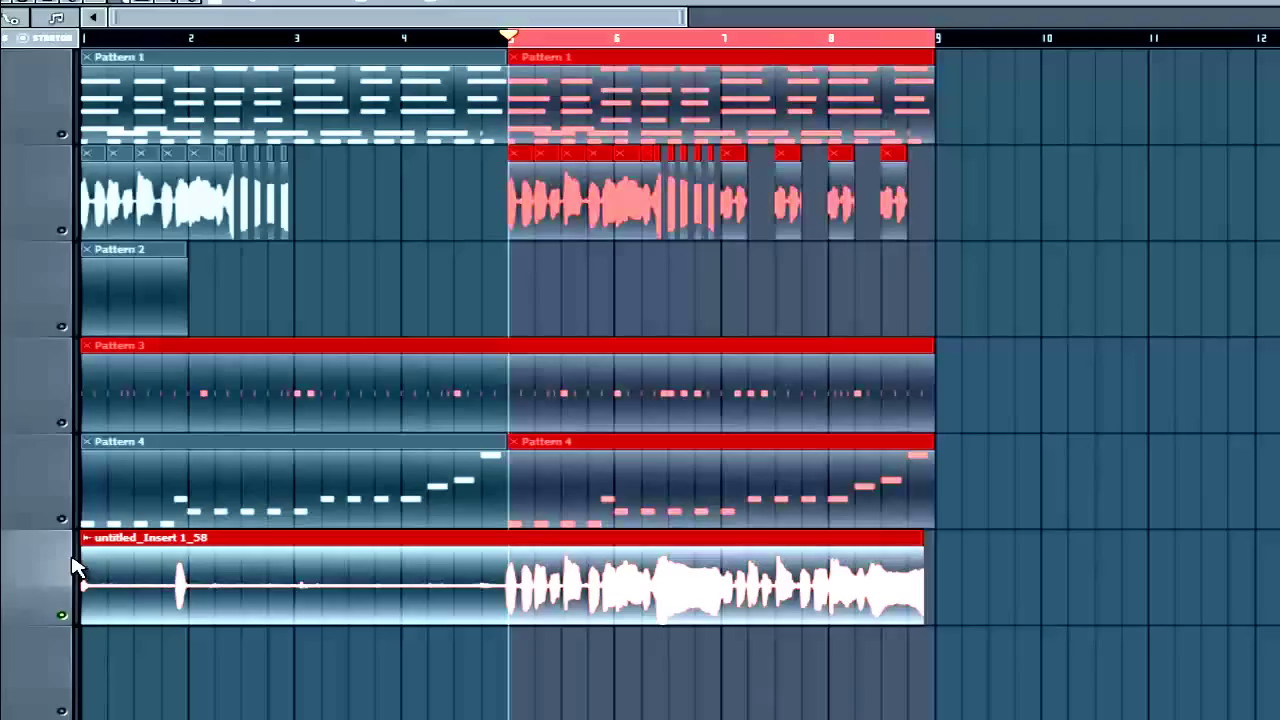
left_click(510, 606)
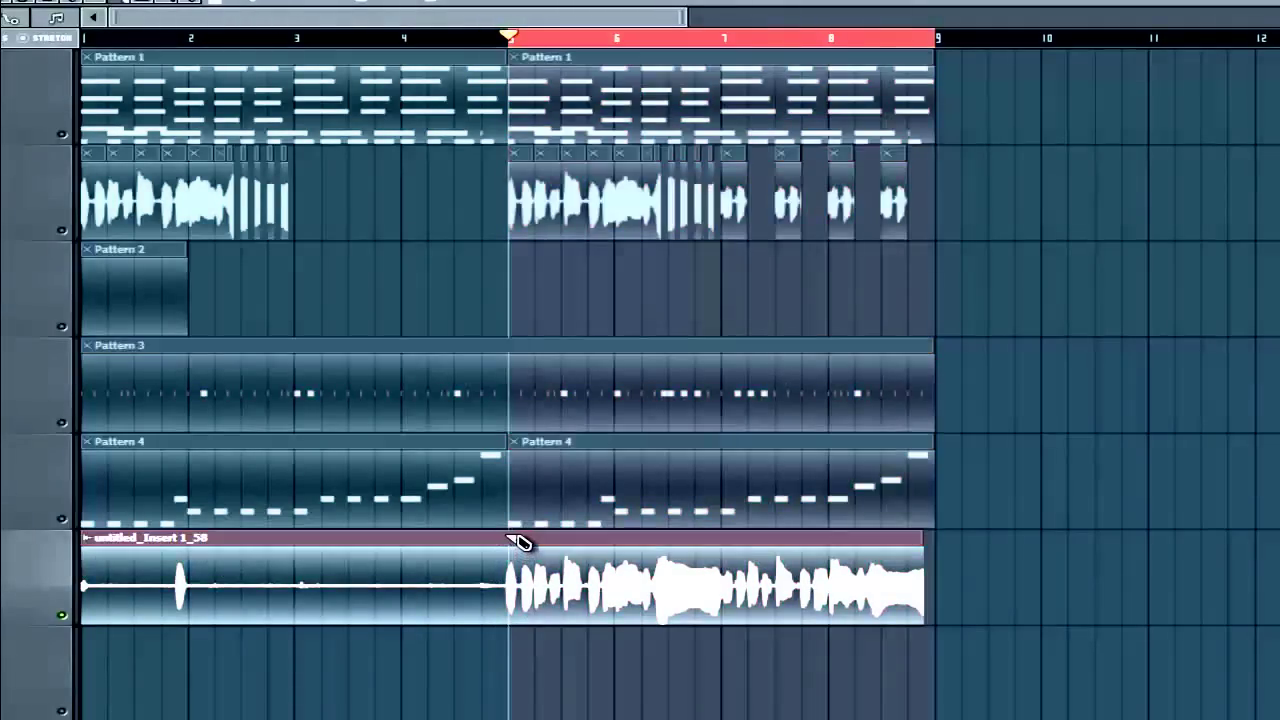
left_click(508, 636)
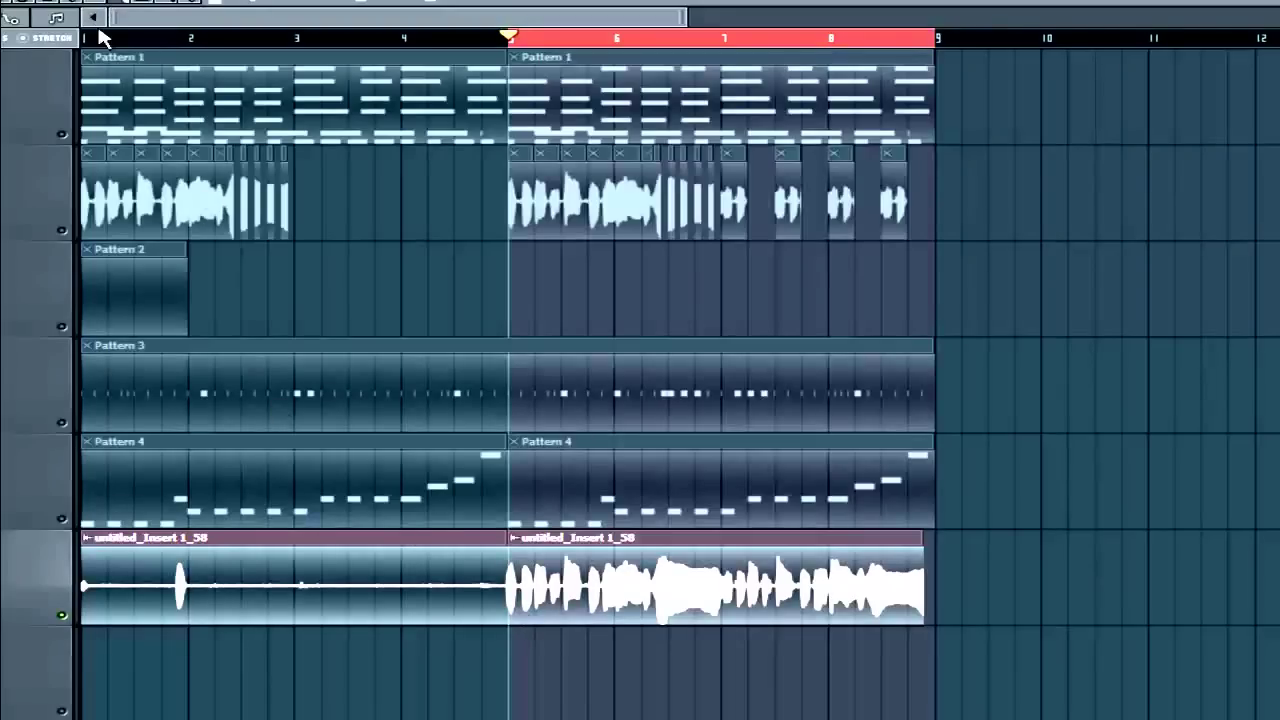
Delete the first vocal piece and slide the remaining untitled_Insert 1_58 clip to bar 1.
right_click(305, 570)
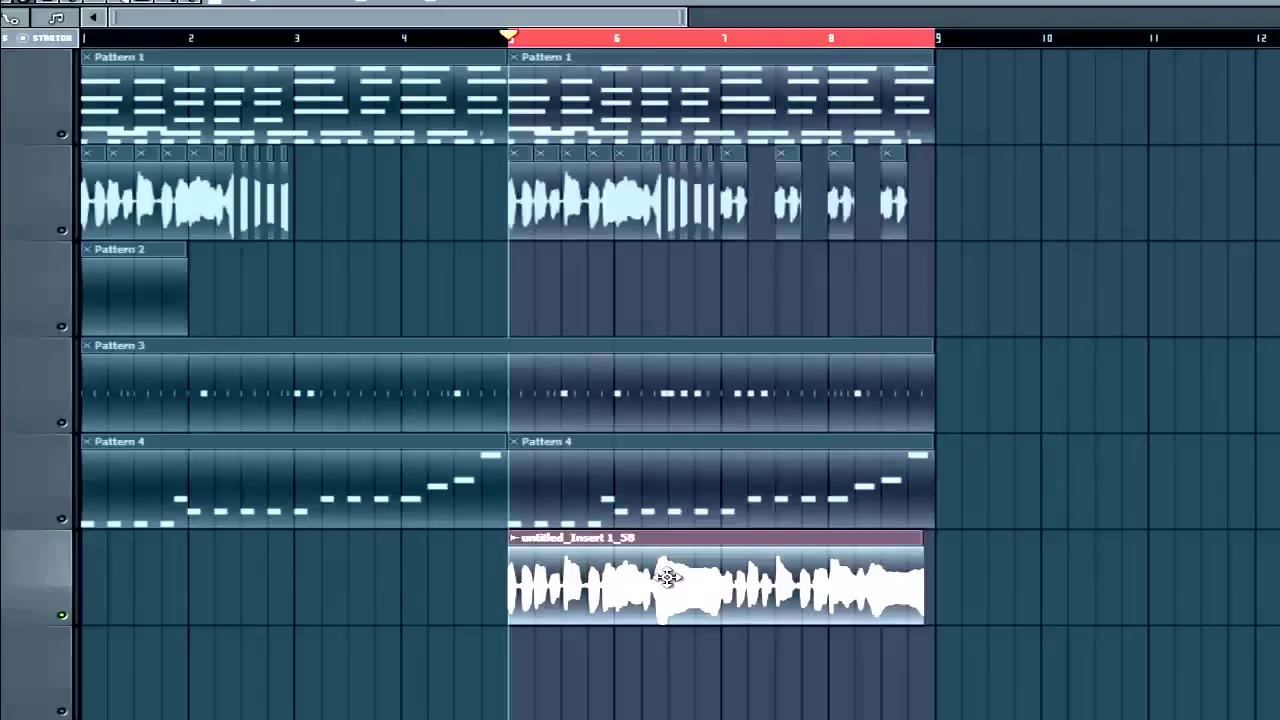
left_click(613, 38)
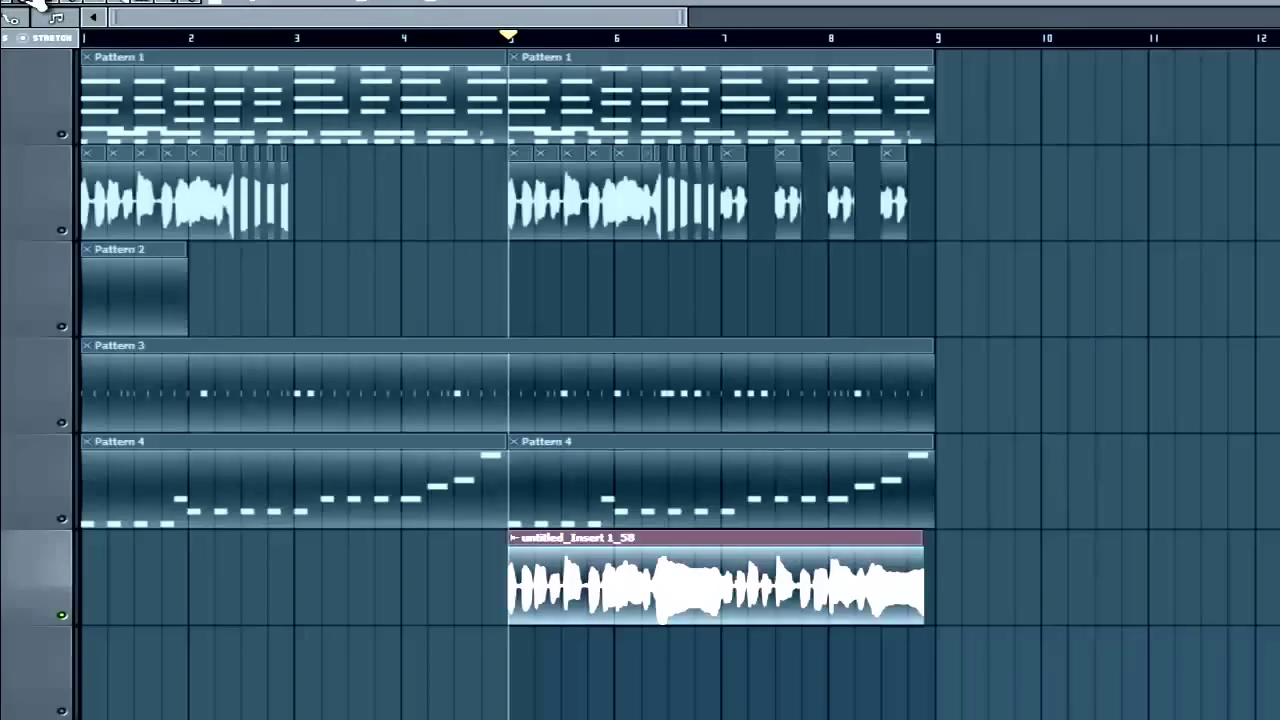
left_click_drag(680, 566, 171, 540)
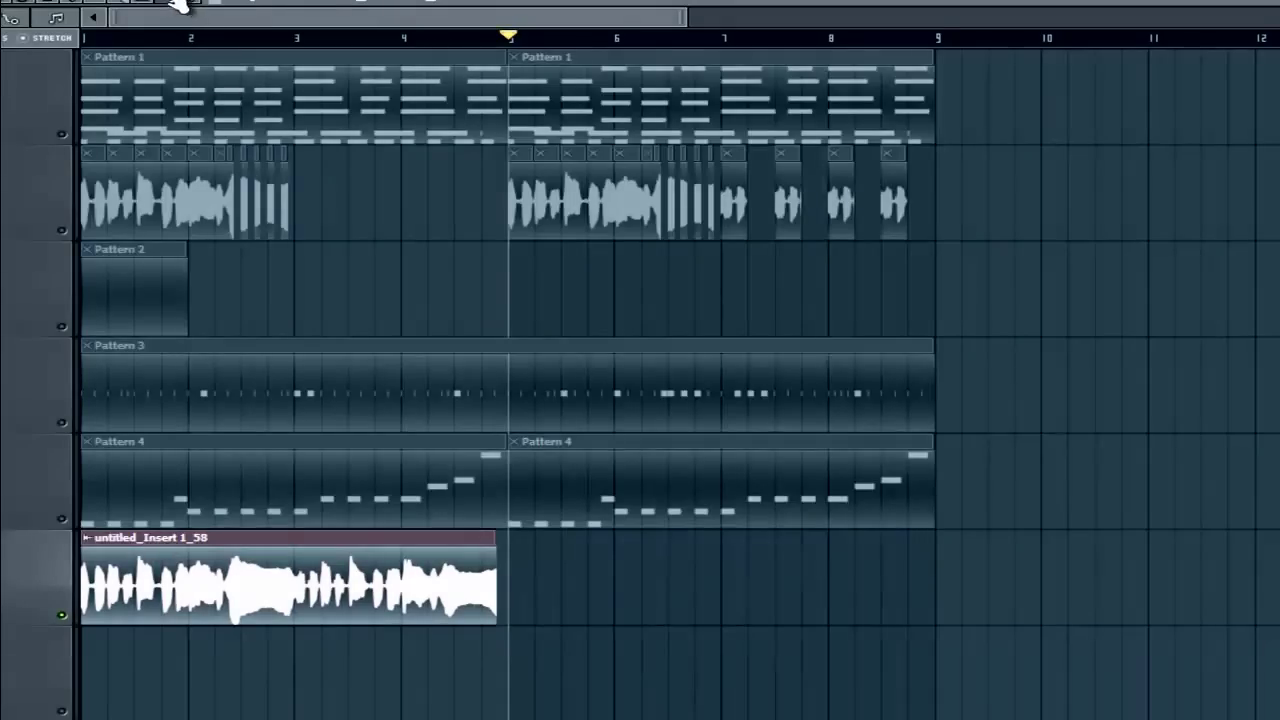
Zoom into the playlist, audition the vocal clip, and slice it at bar 3.
scroll(91, 606, "up", 3)
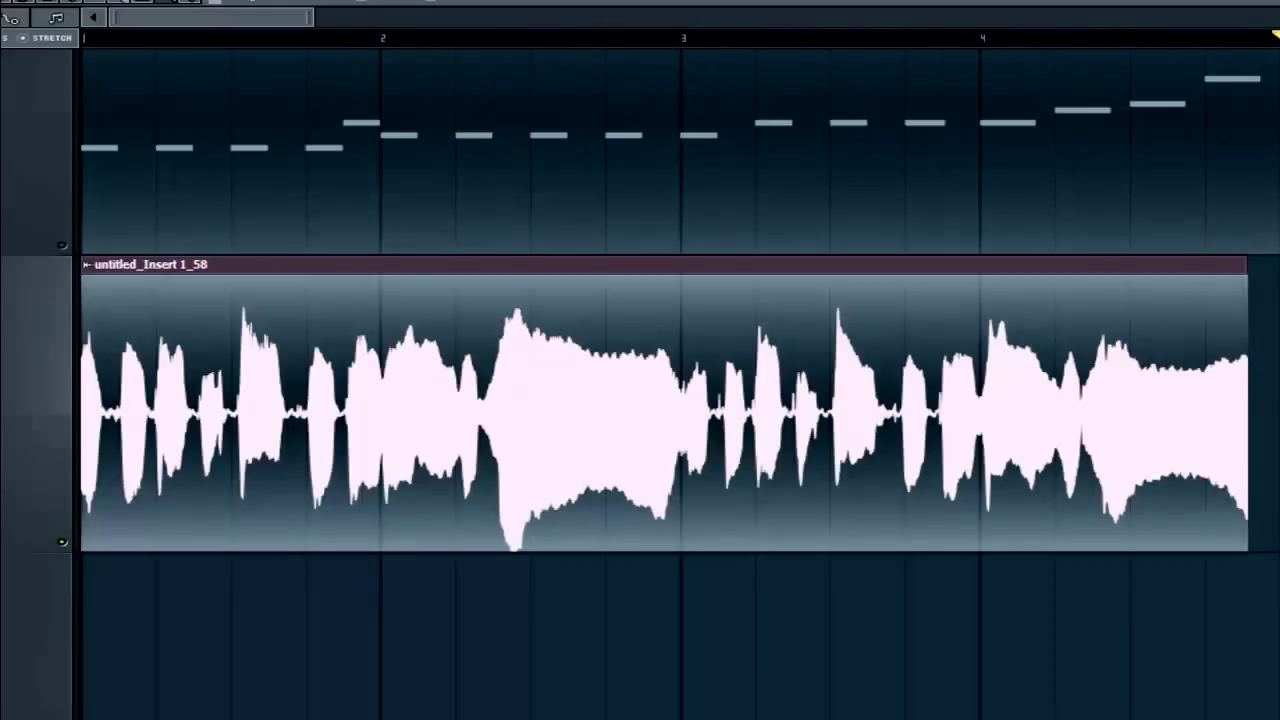
key("space")
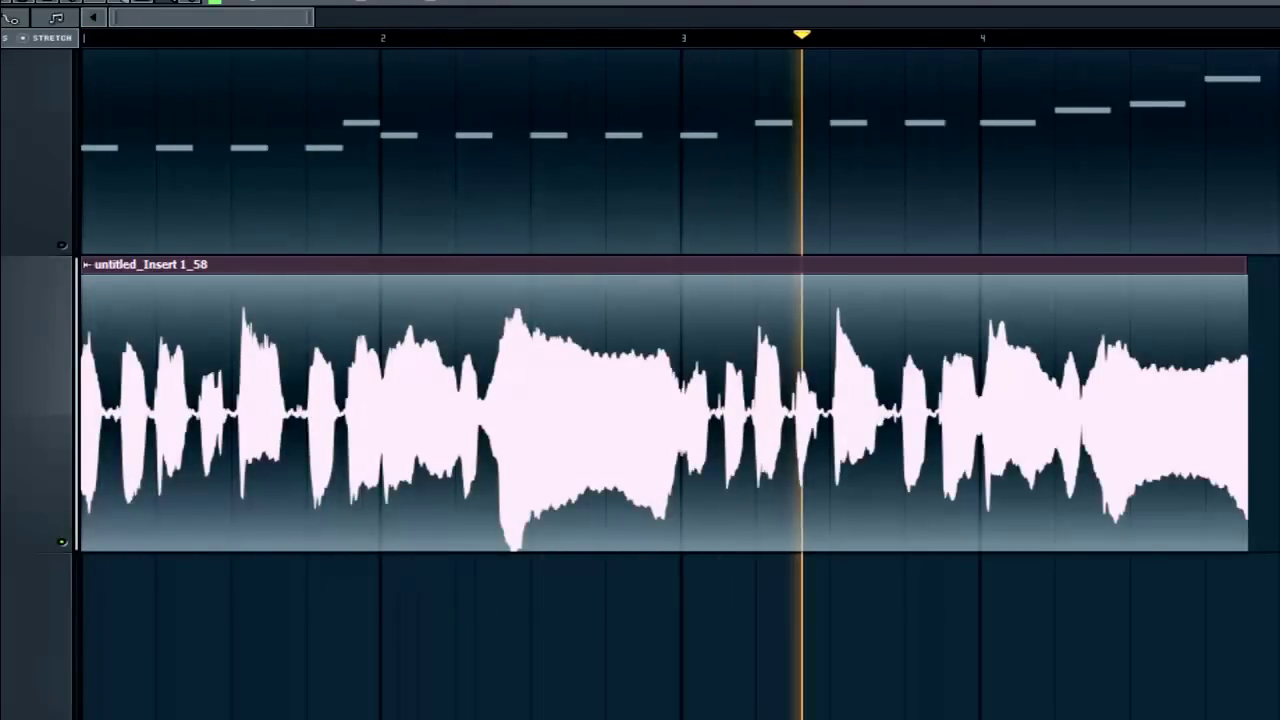
key("space")
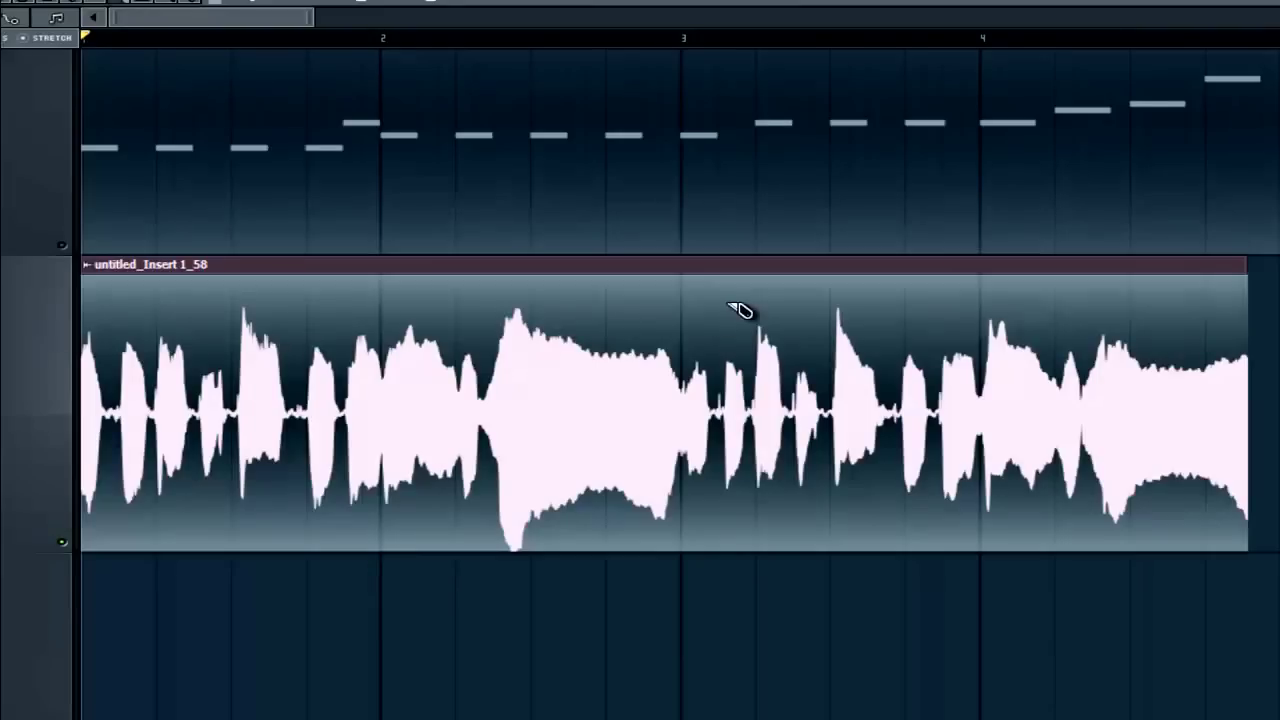
mouse_move(690, 273)
left_mouse_down()
mouse_move(720, 463)
mouse_move(691, 550)
left_mouse_up()
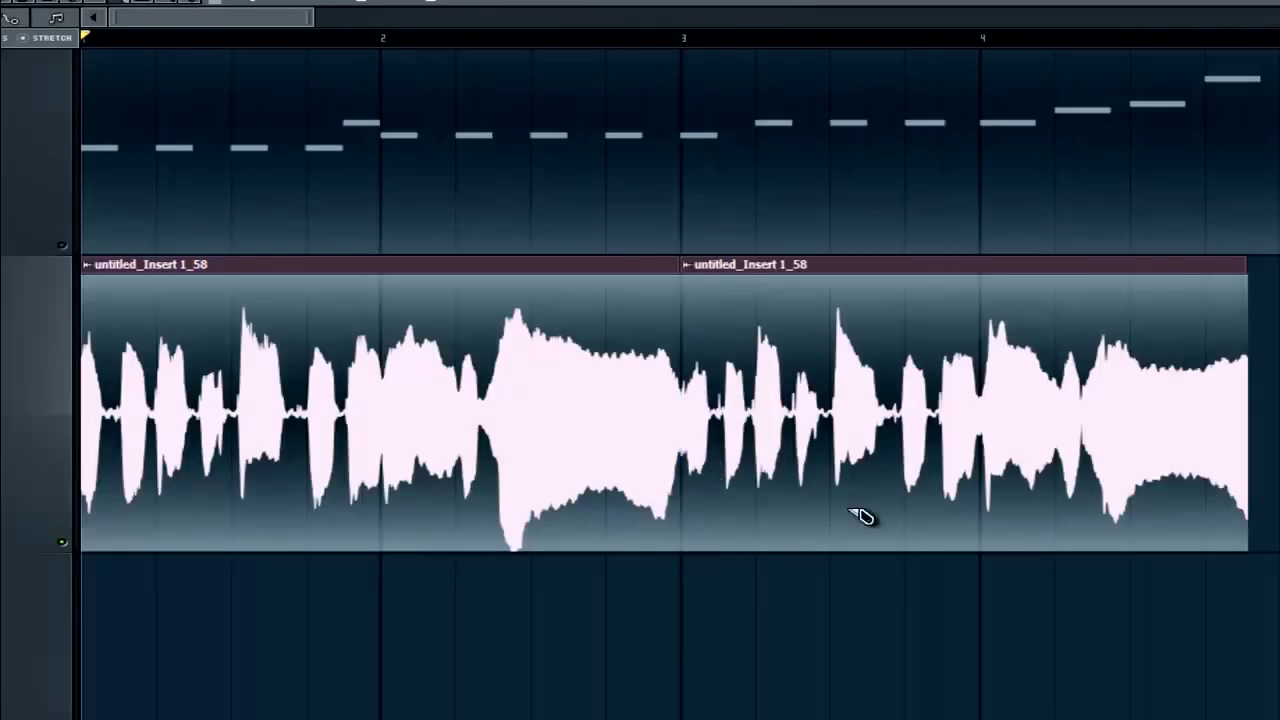
Set the song position to bar 3 and audition the vocal from there twice.
left_click(686, 40)
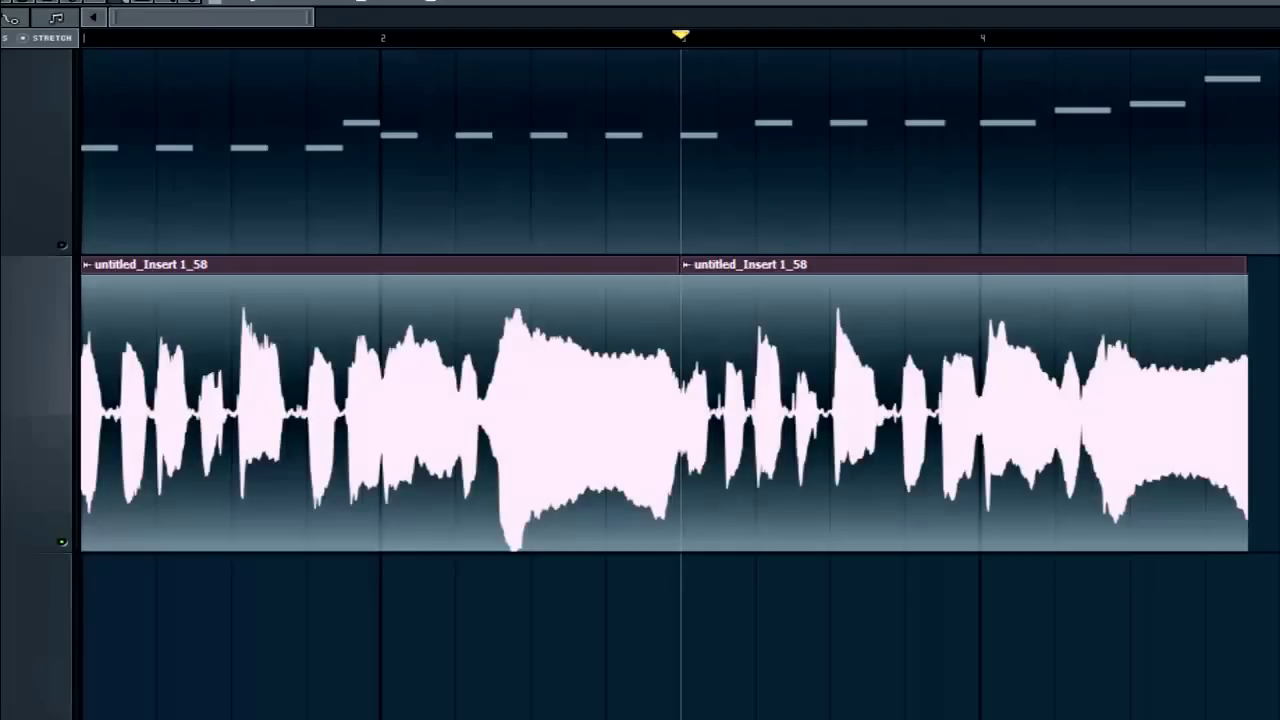
key("space")
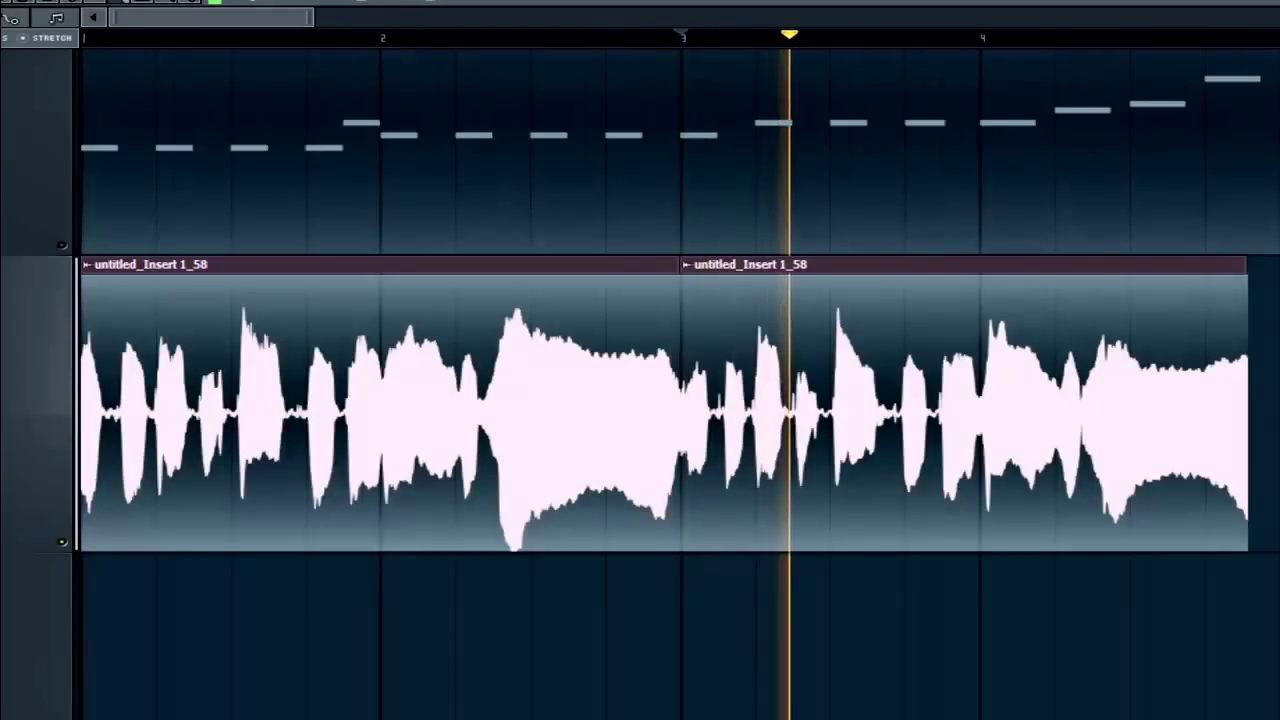
key("space")
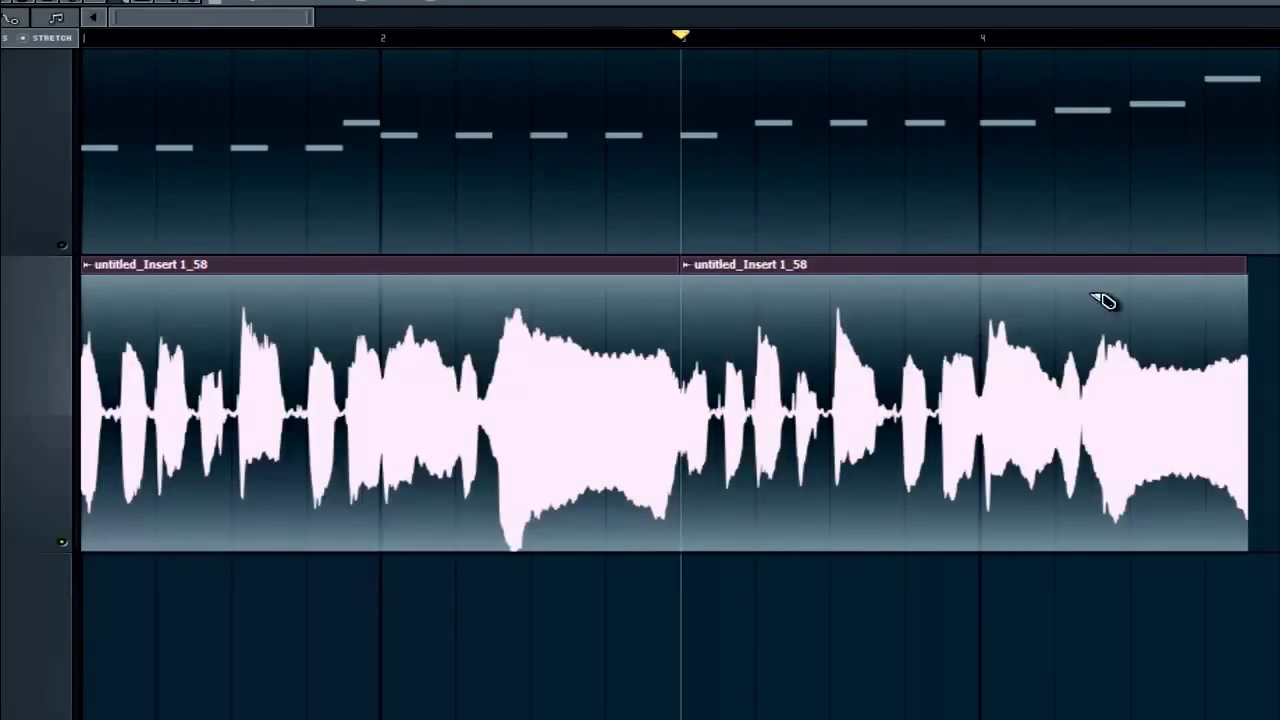
key("space")
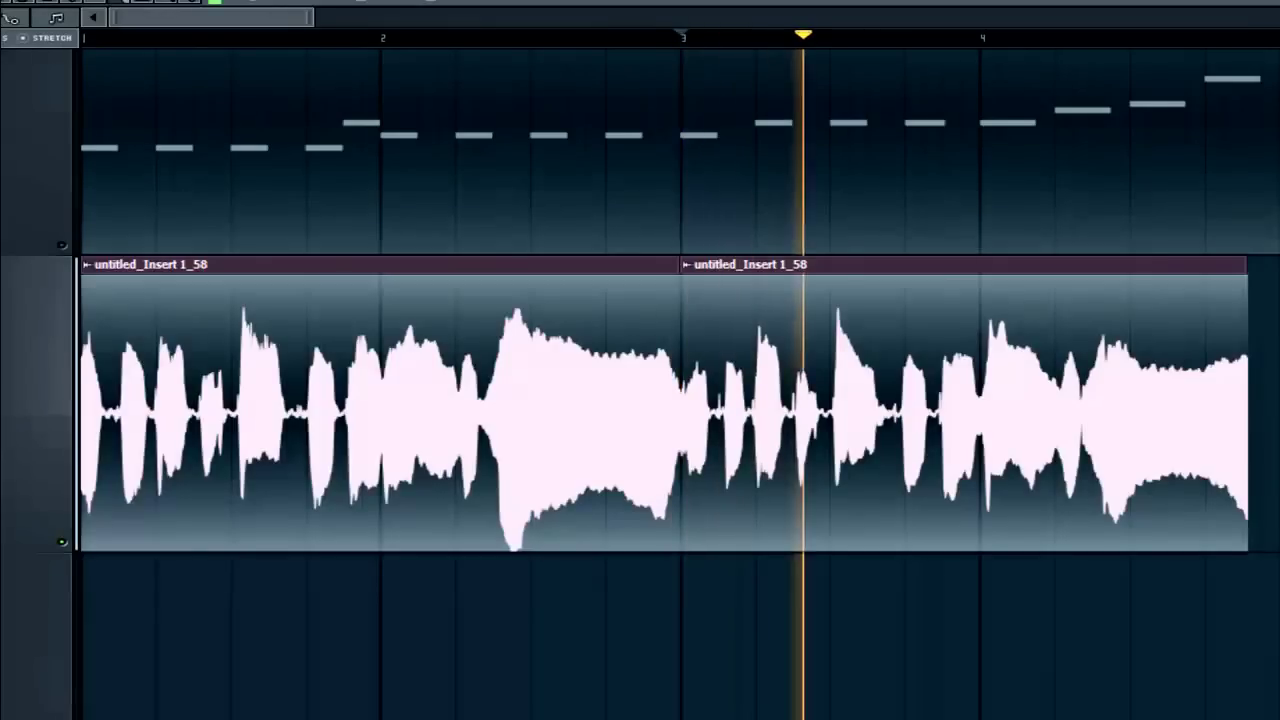
key("space")
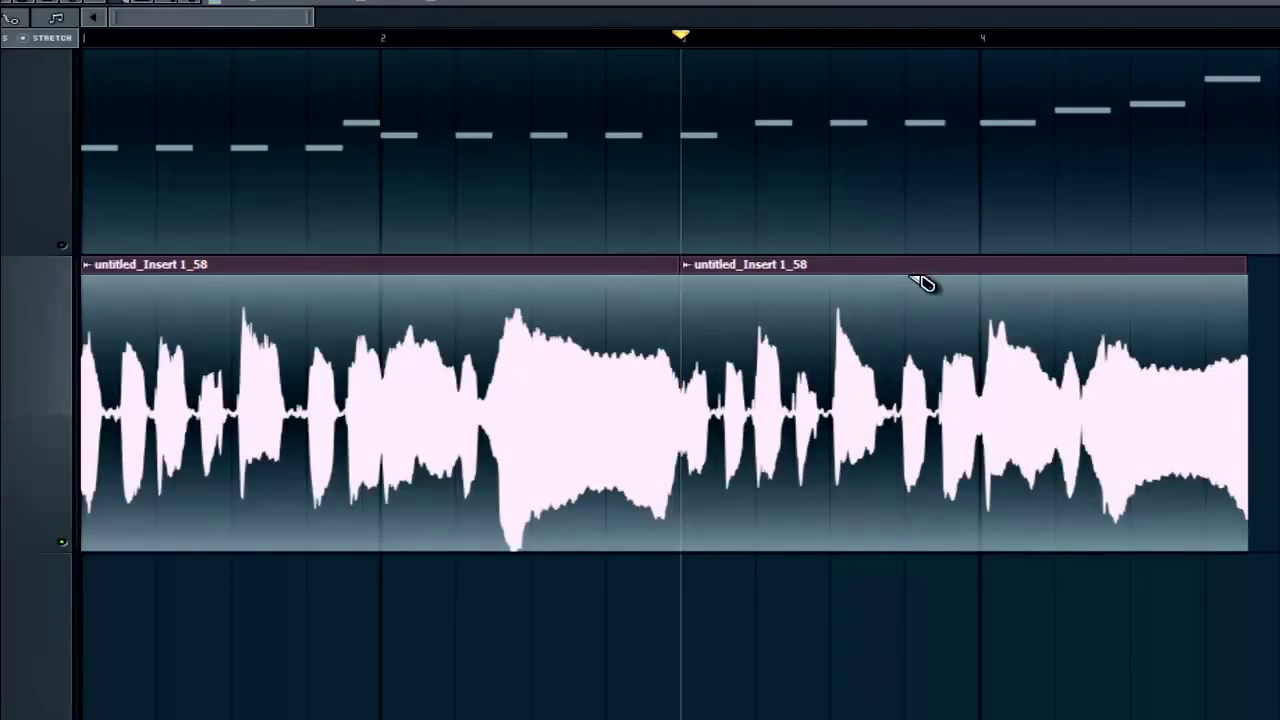
Undo a cut past bar 4, recut just before bar 4, and move that piece later.
left_click_drag(906, 271, 901, 547)
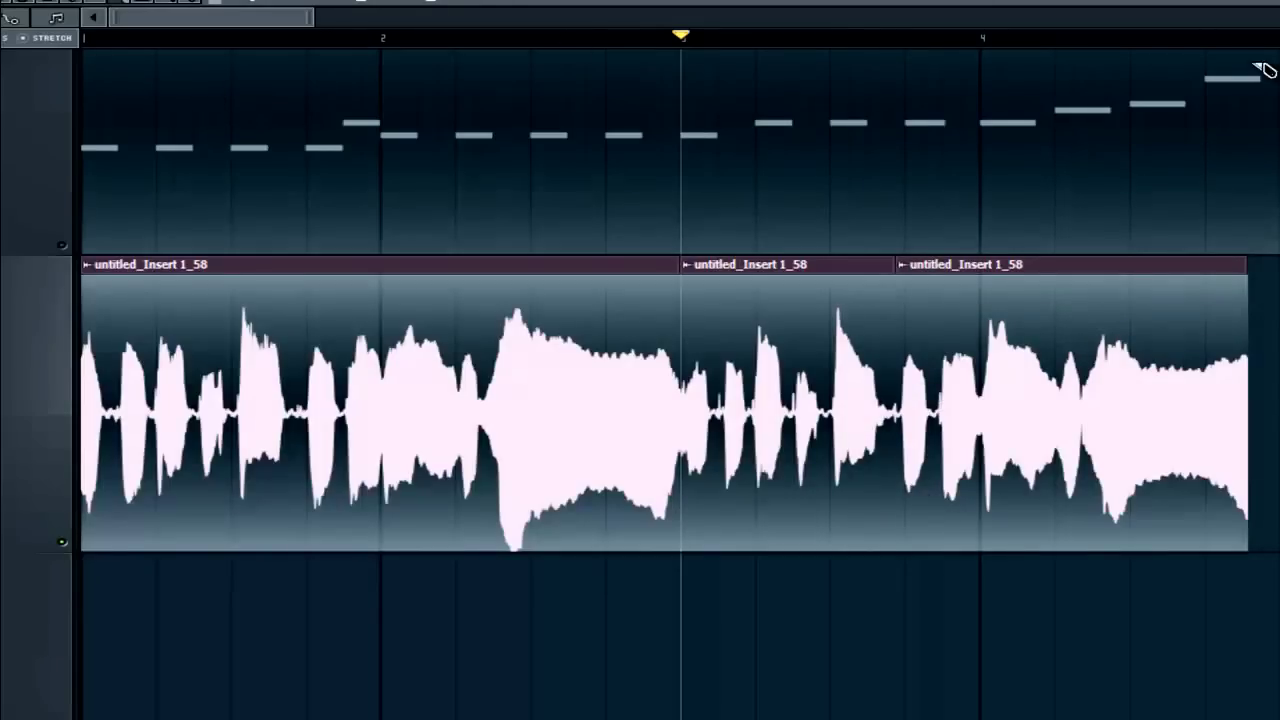
key("ctrl+z")
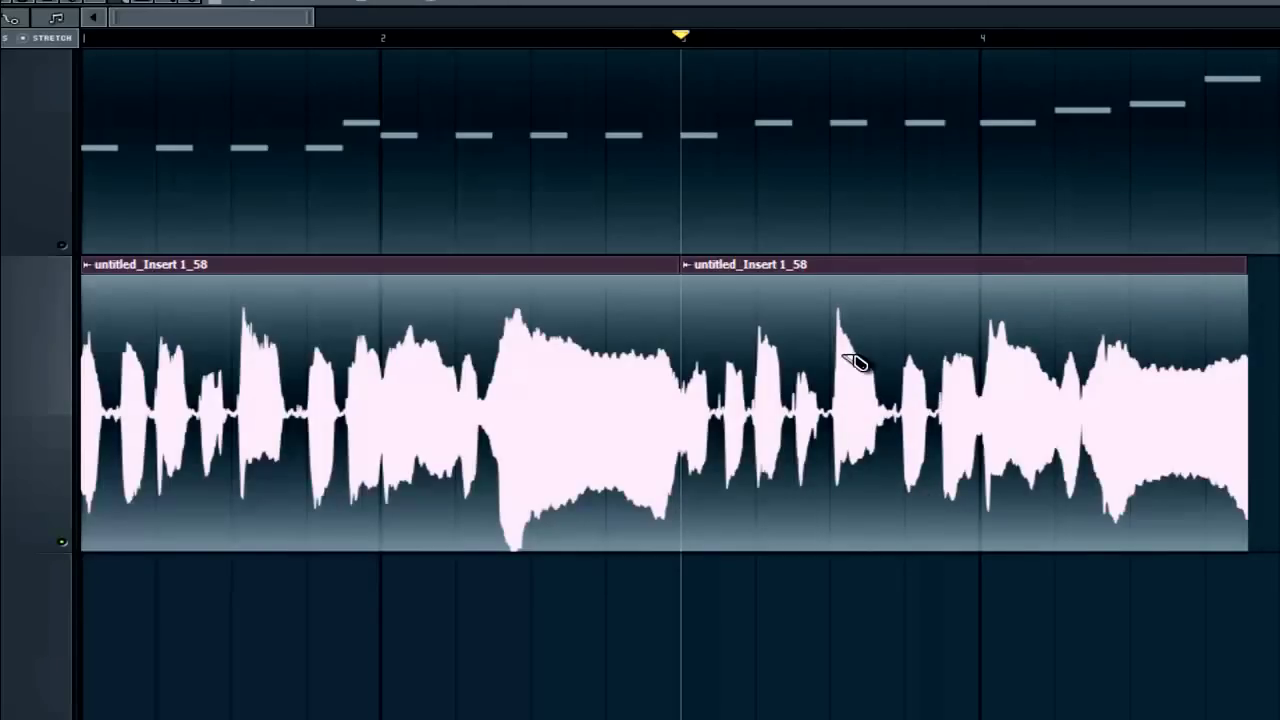
left_click_drag(910, 266, 907, 549)
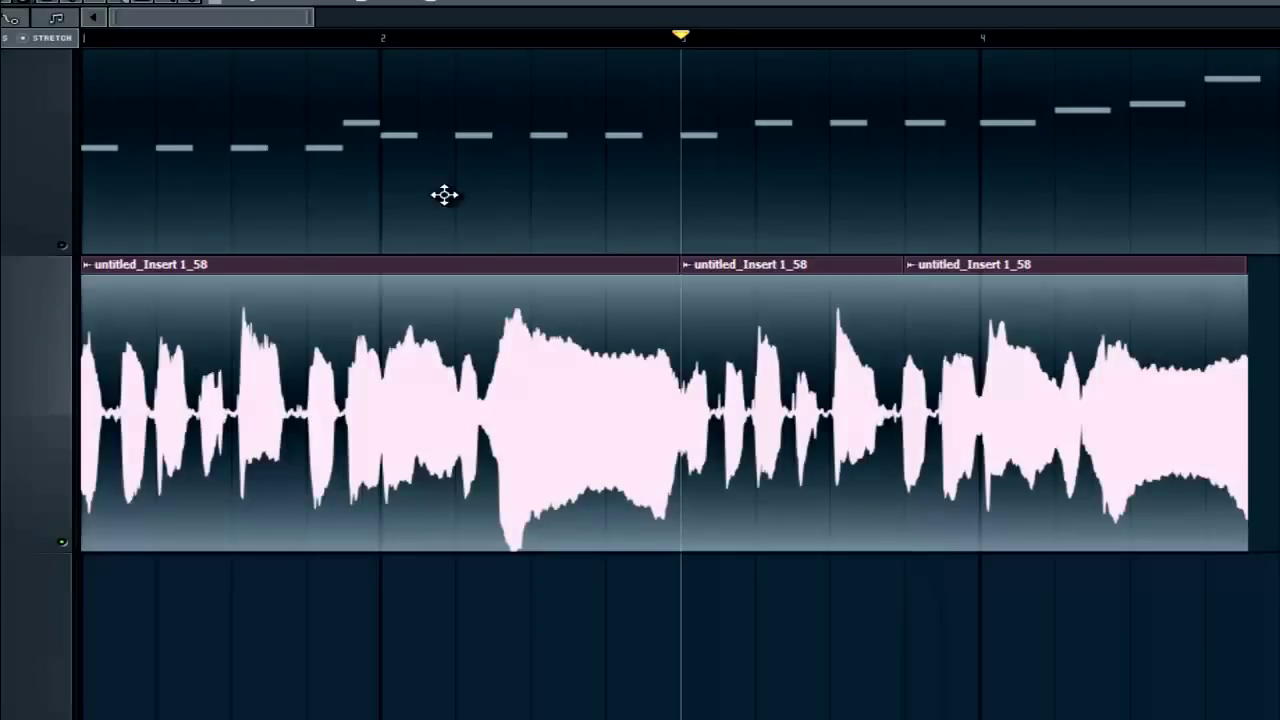
left_click_drag(846, 303, 1111, 291)
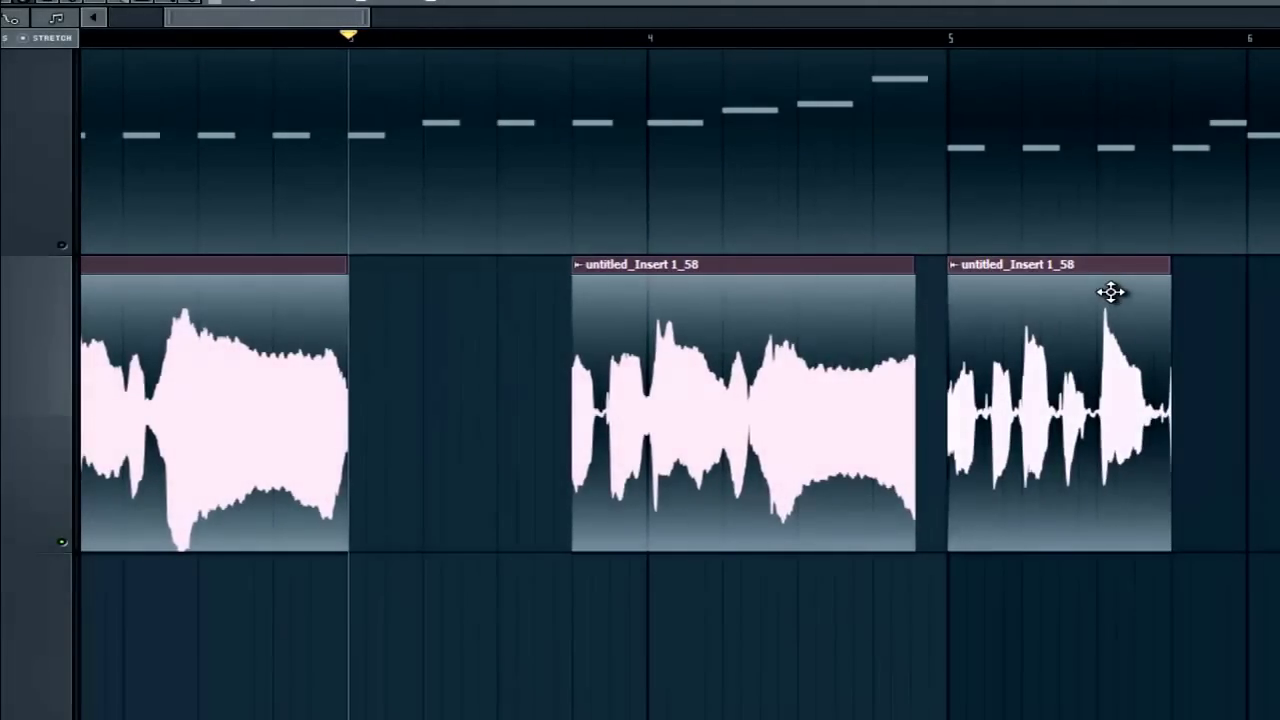
Preview the arrangement from the gap before bar 4, then from the beginning.
left_click(557, 40)
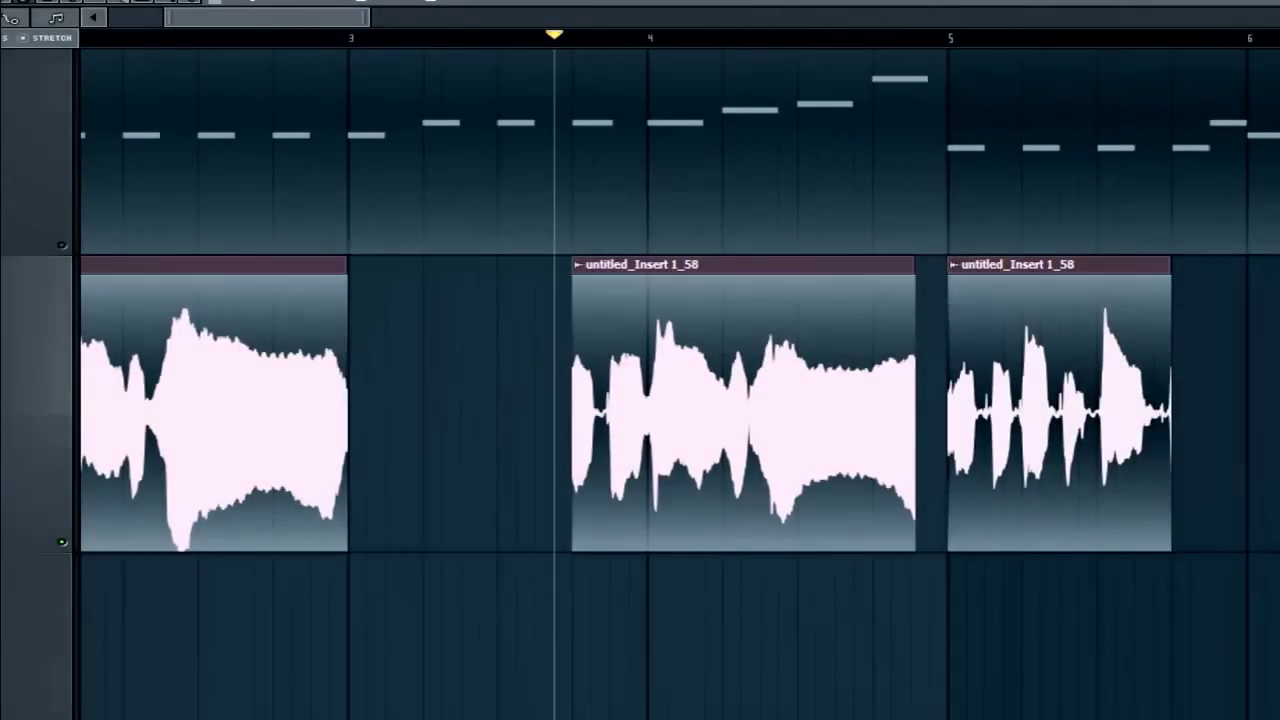
key("space")
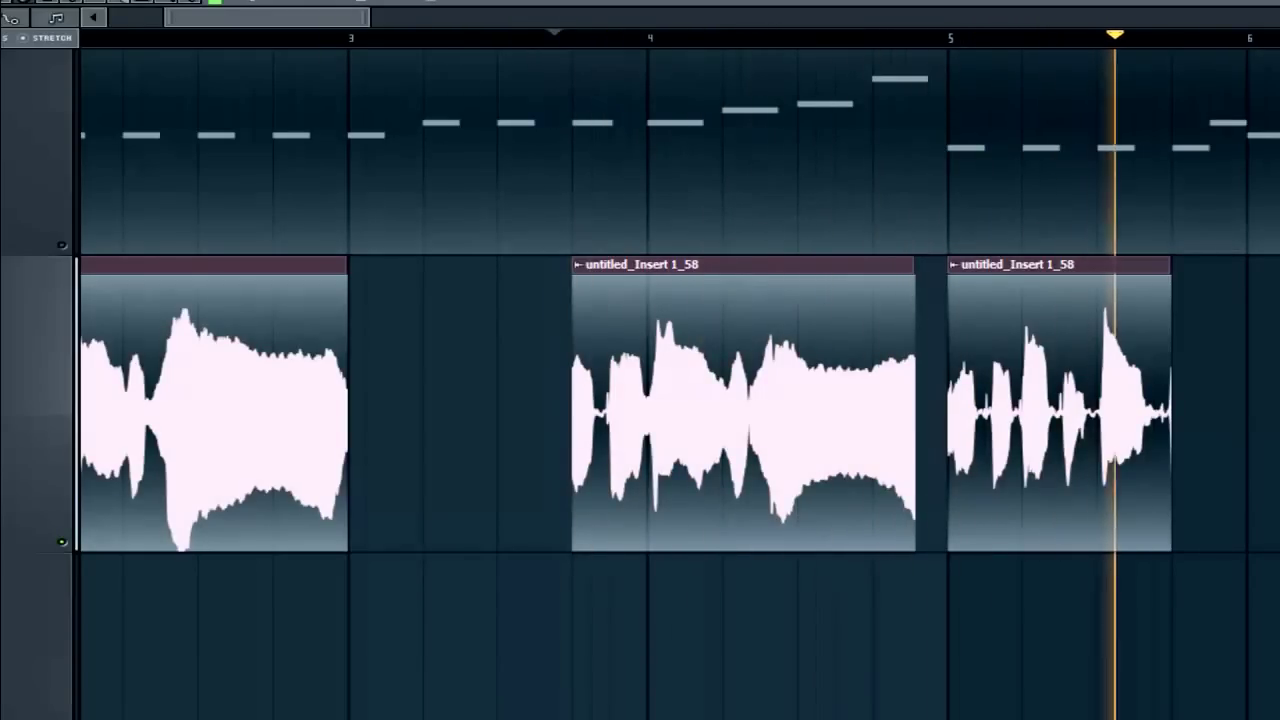
key("space")
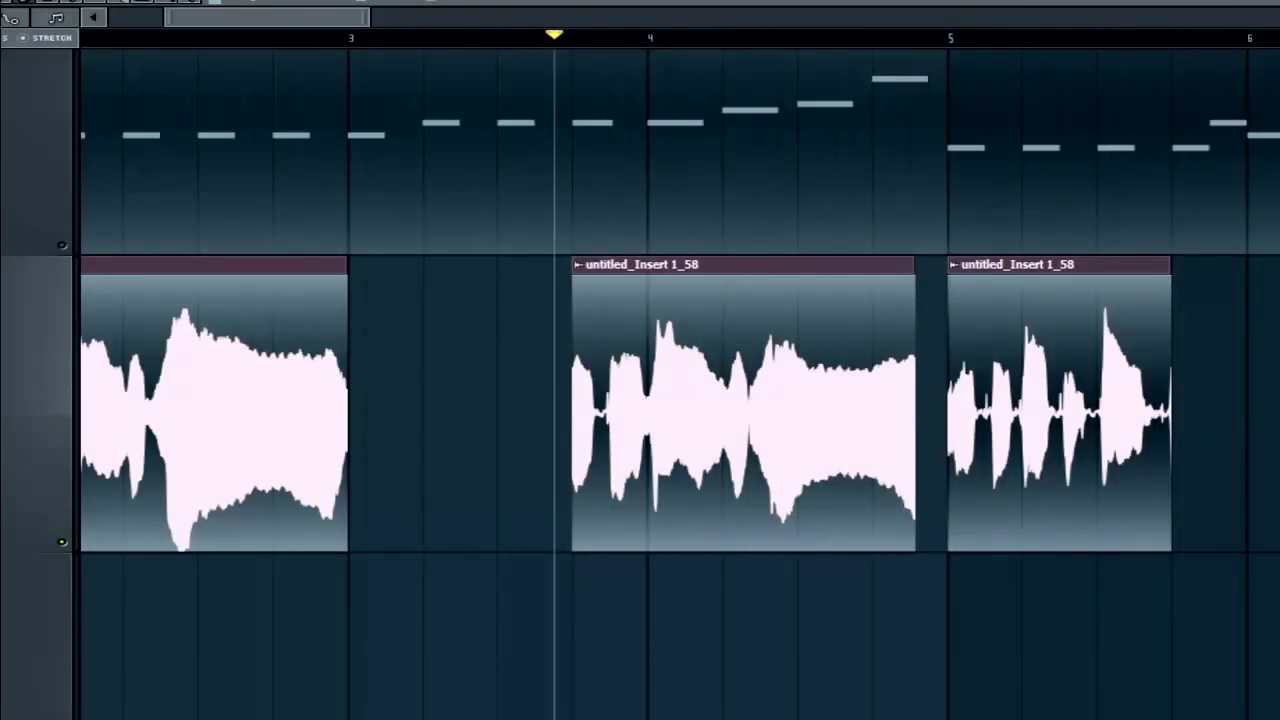
key("Home")
key("space")
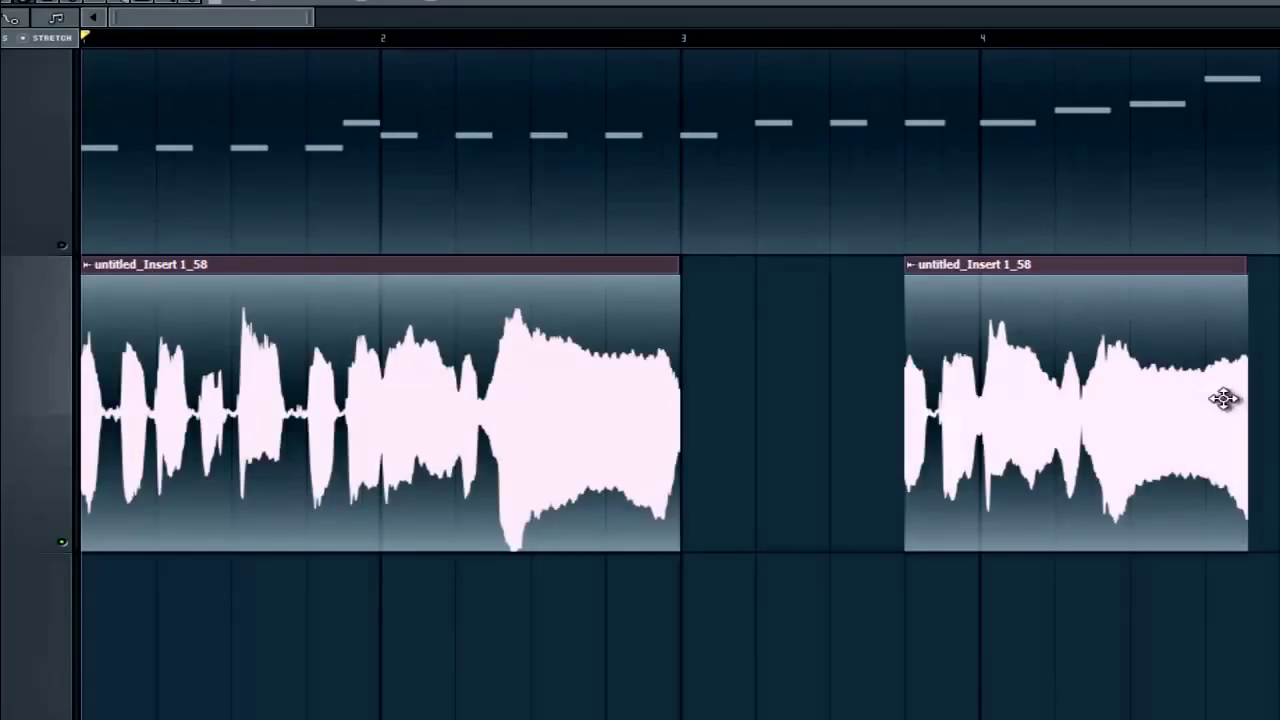
Slice a short chop off the piece at bar 5 and paint four copies after it.
left_click_drag(228, 26, 337, 23)
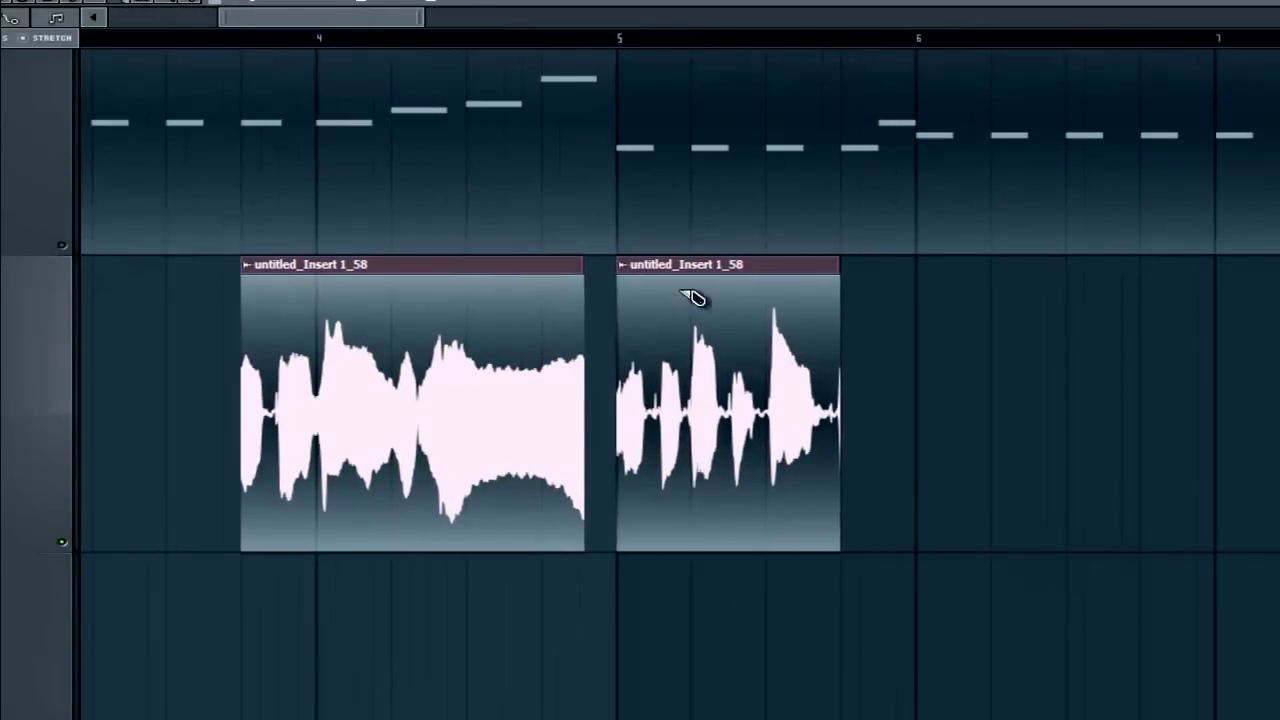
left_click_drag(697, 264, 709, 556)
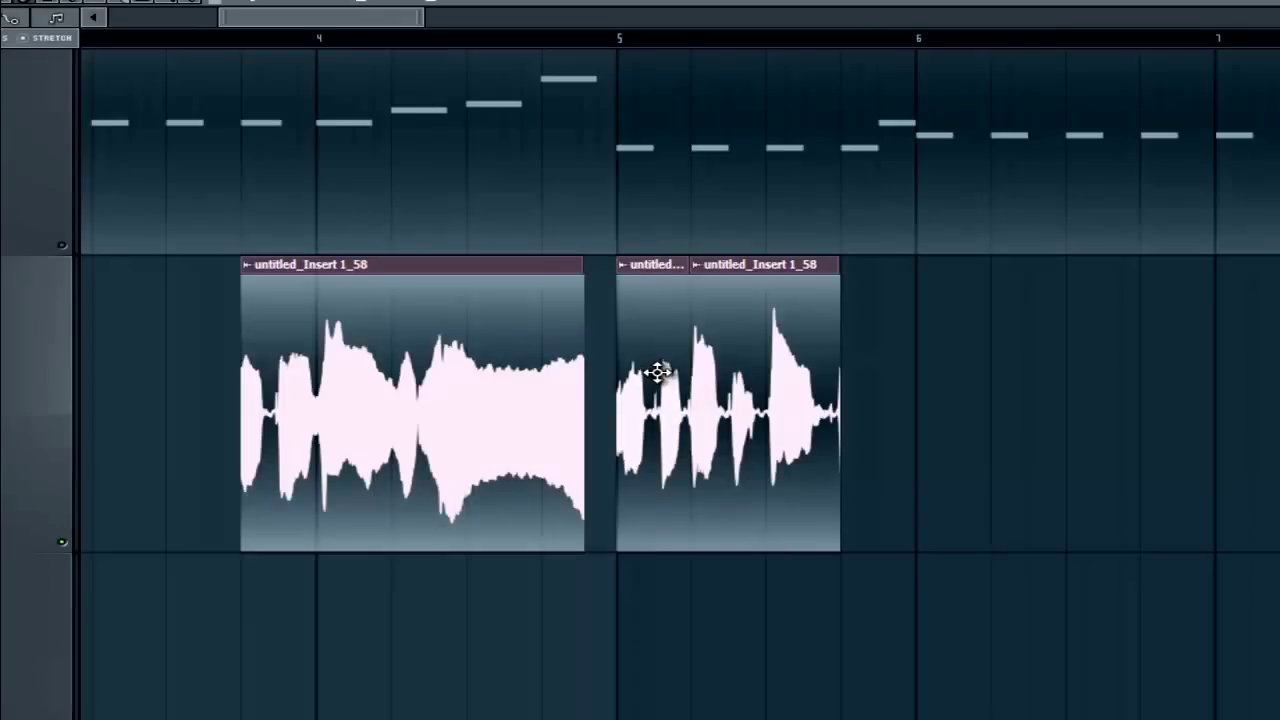
left_click(928, 364)
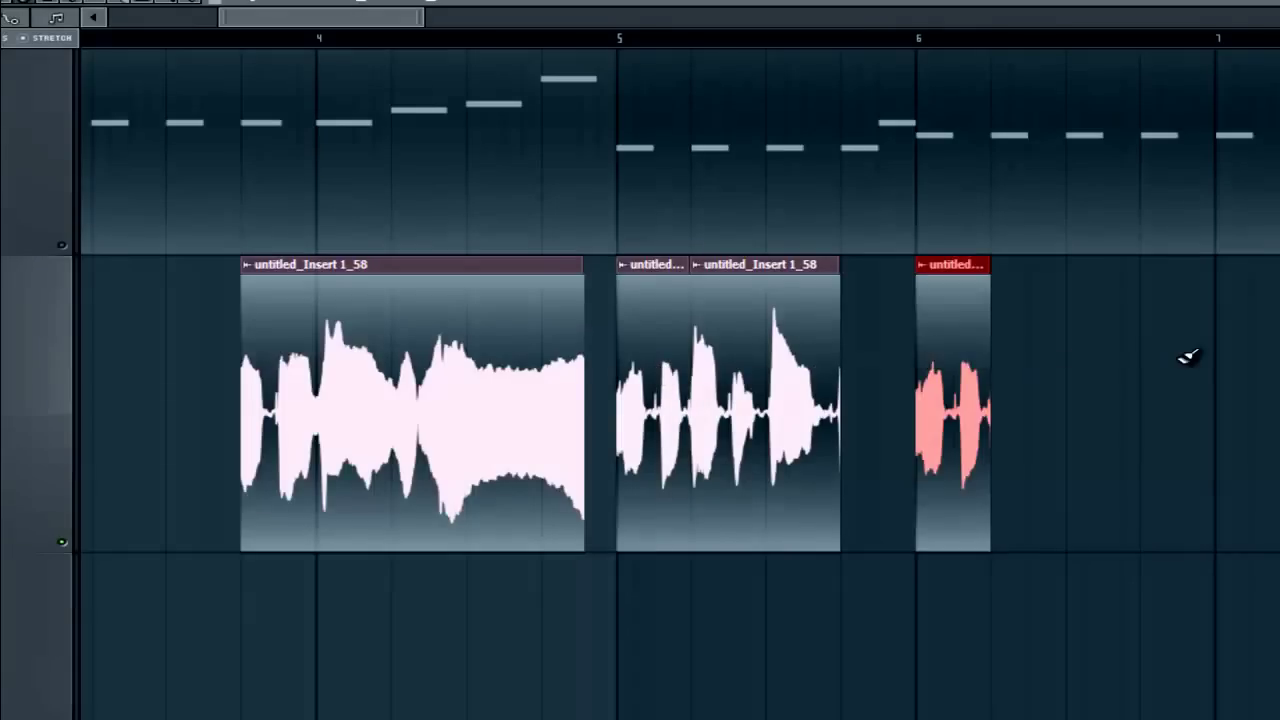
left_click(1085, 353)
left_click_drag(386, 20, 515, 20)
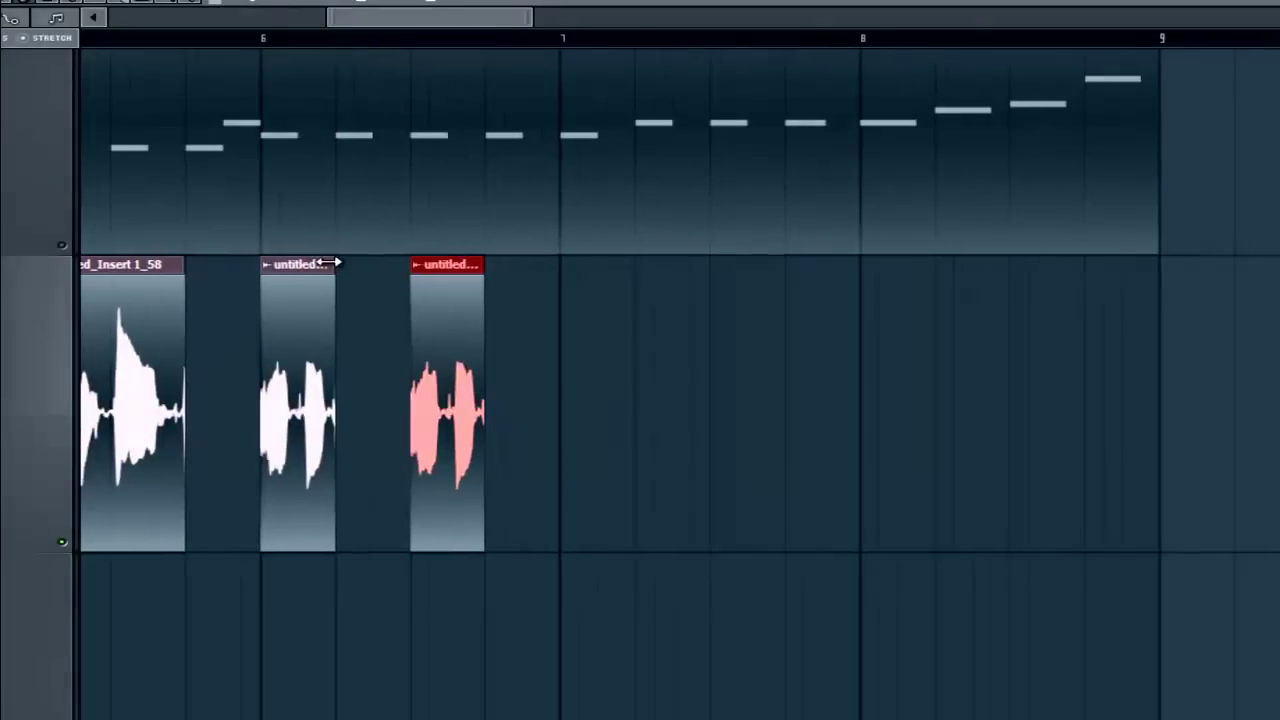
left_click(561, 395)
left_click(712, 396)
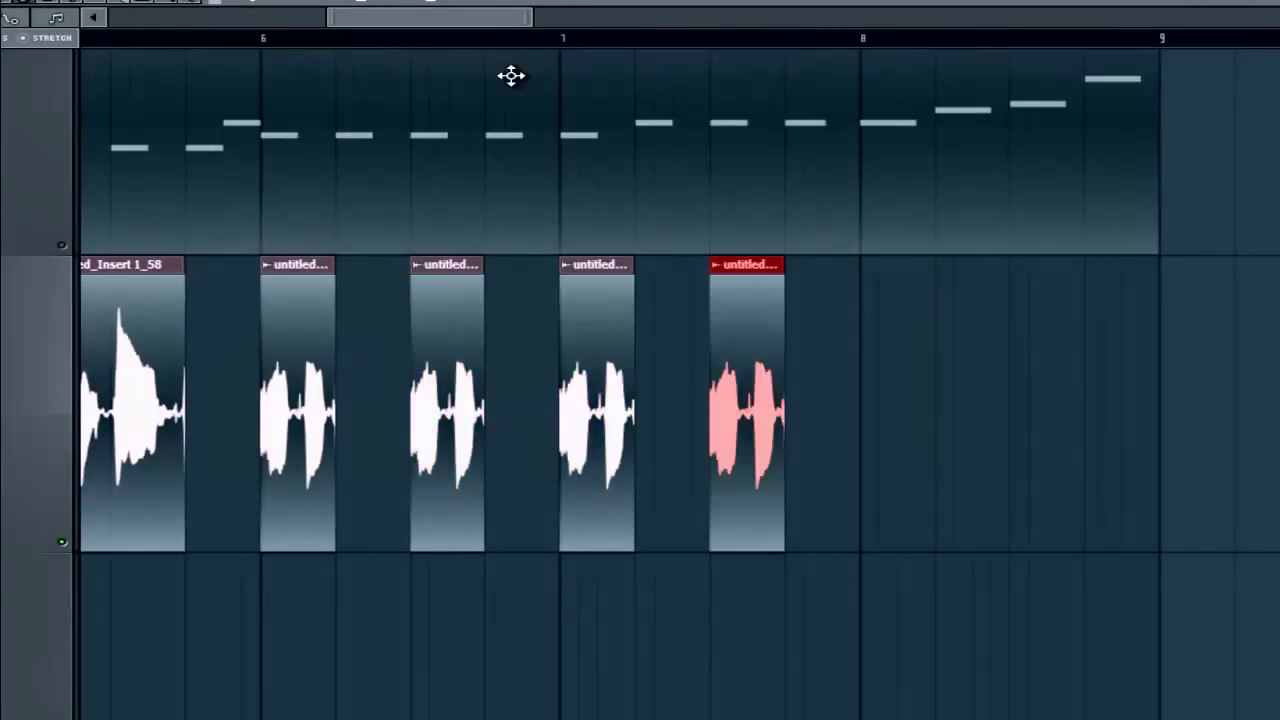
left_click_drag(489, 23, 380, 28)
Play from bar 4, delete two extra chop copies, and preview the repeated chops.
left_click(482, 37)
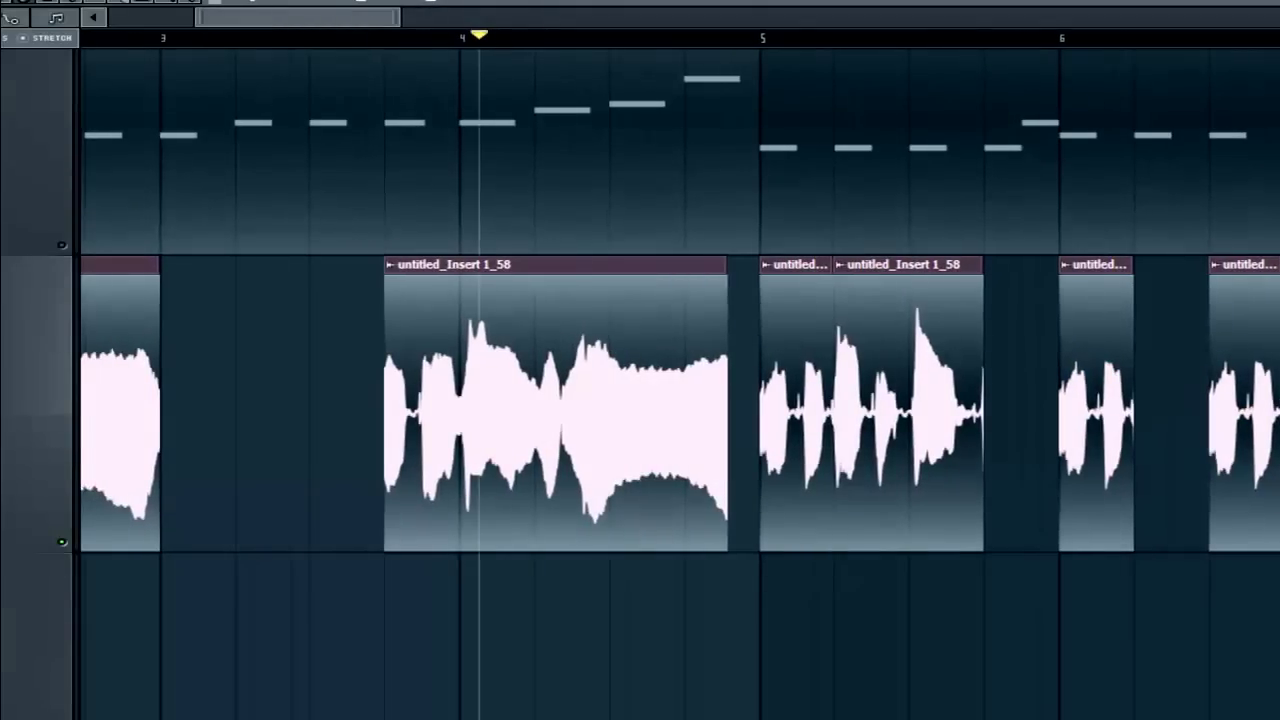
key("space")
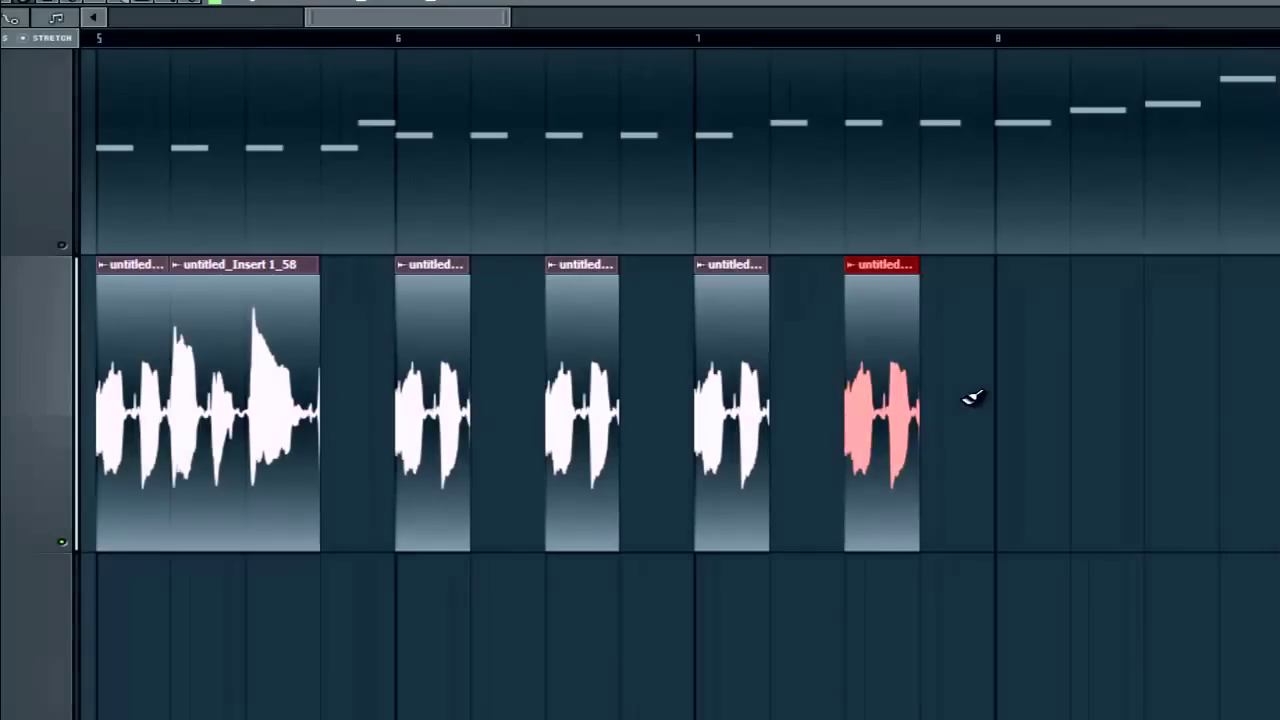
right_click(880, 405)
right_click(762, 385)
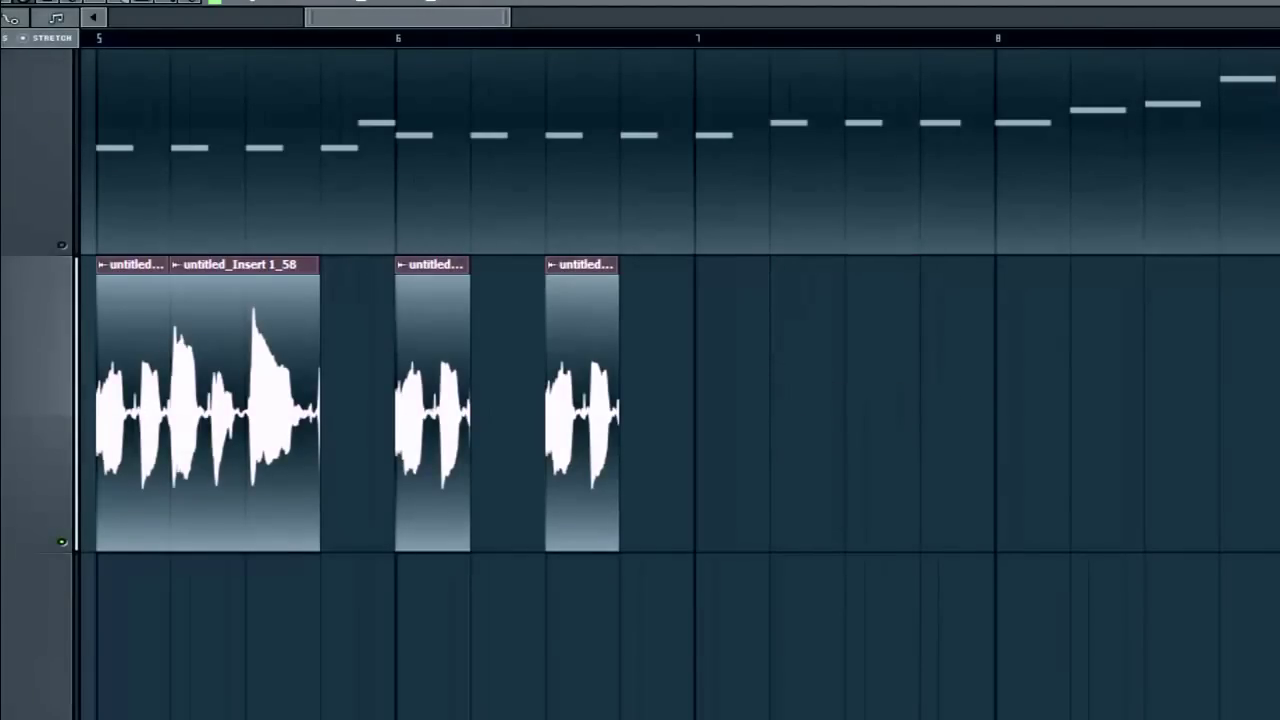
key("space")
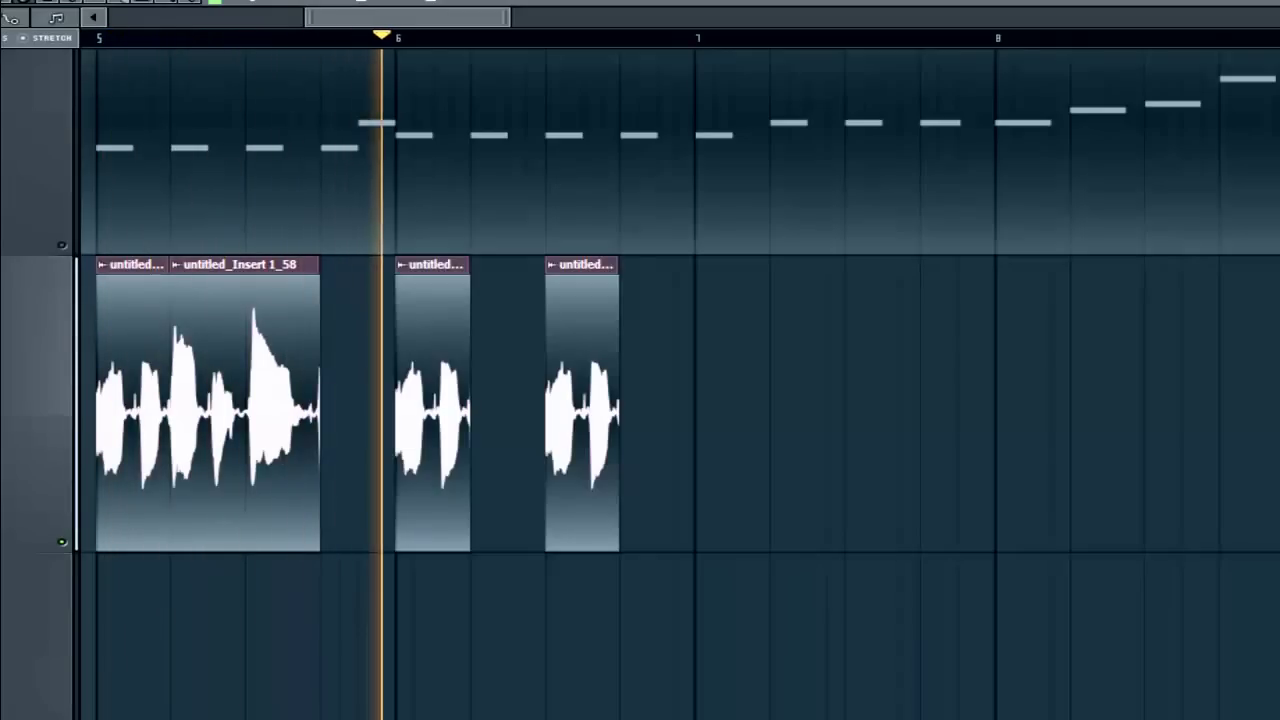
key("space")
Move the short chop back to bar 4 and the split vocal piece to bar 5, then preview.
left_click_drag(468, 22, 334, 22)
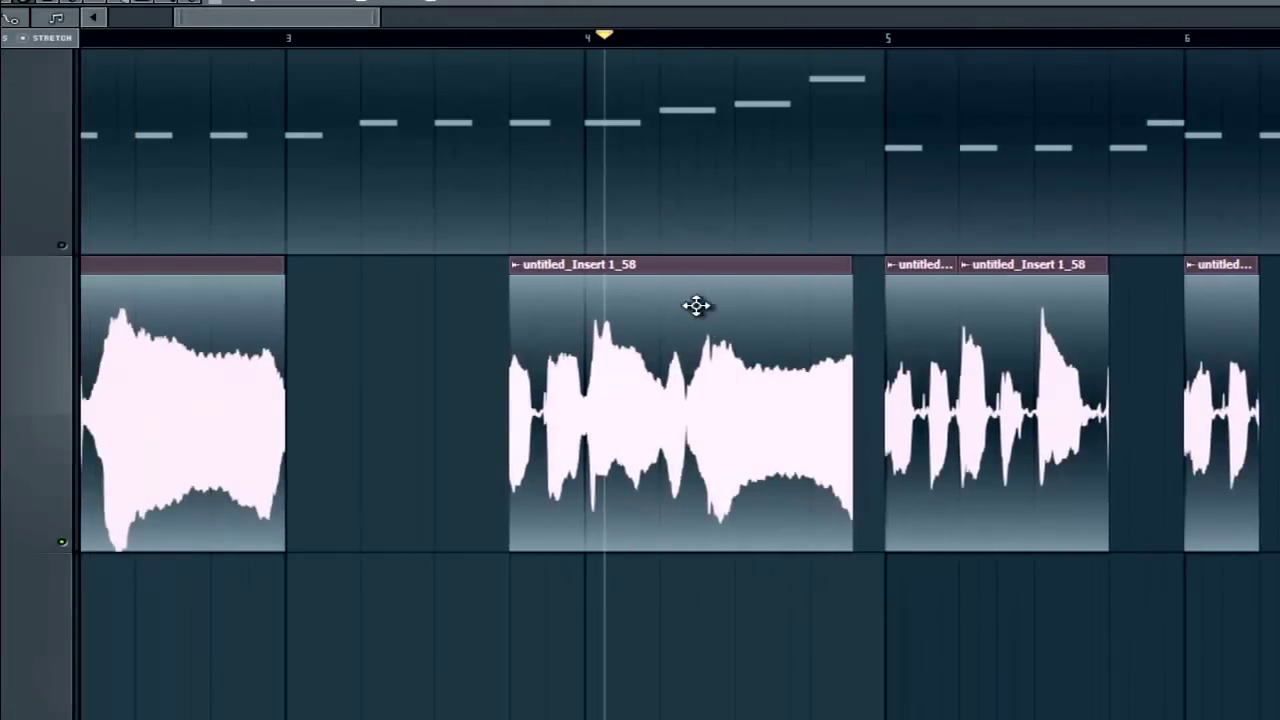
left_click_drag(680, 291, 1175, 322)
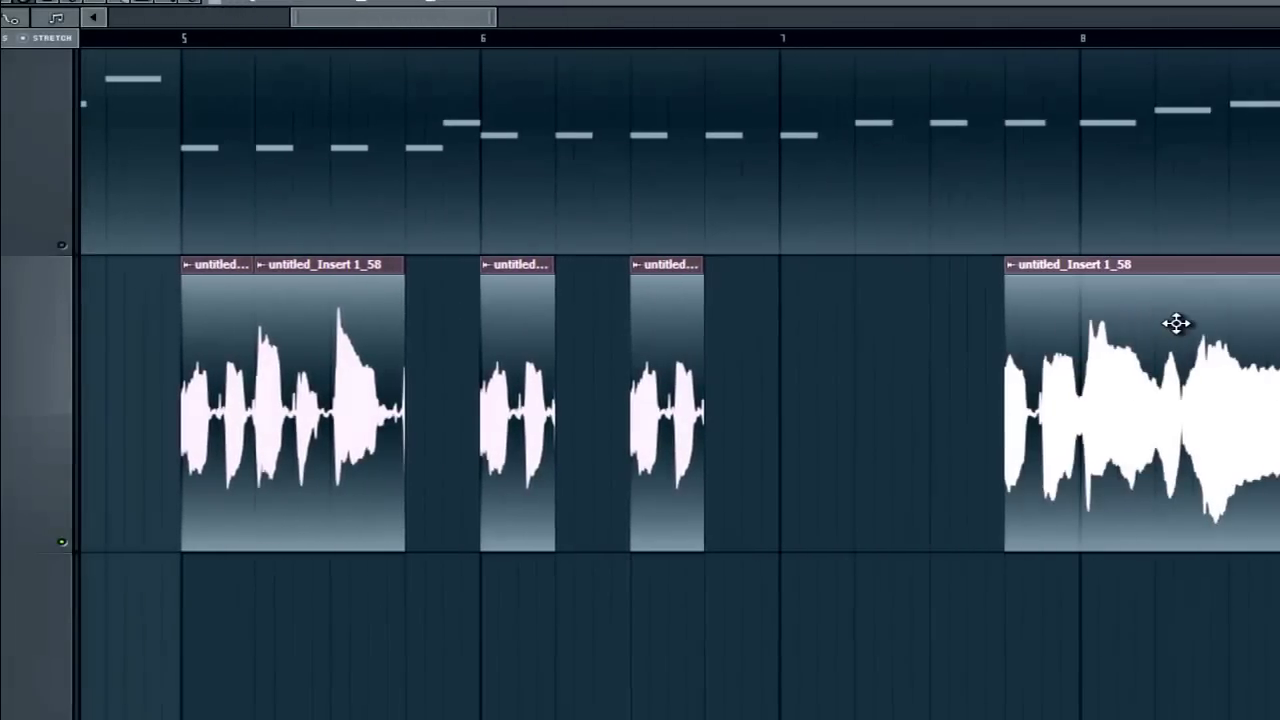
left_click_drag(471, 26, 311, 23)
left_click_drag(1108, 303, 812, 297)
left_click_drag(1172, 307, 1090, 297)
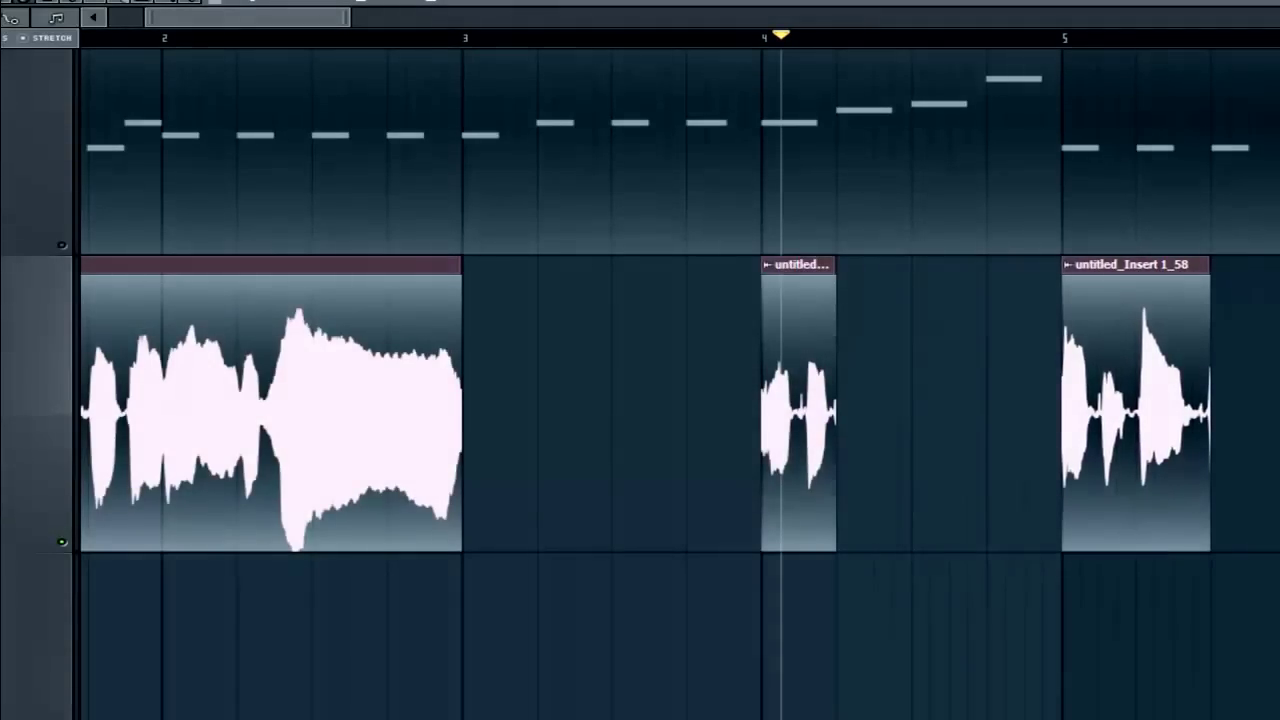
key("space")
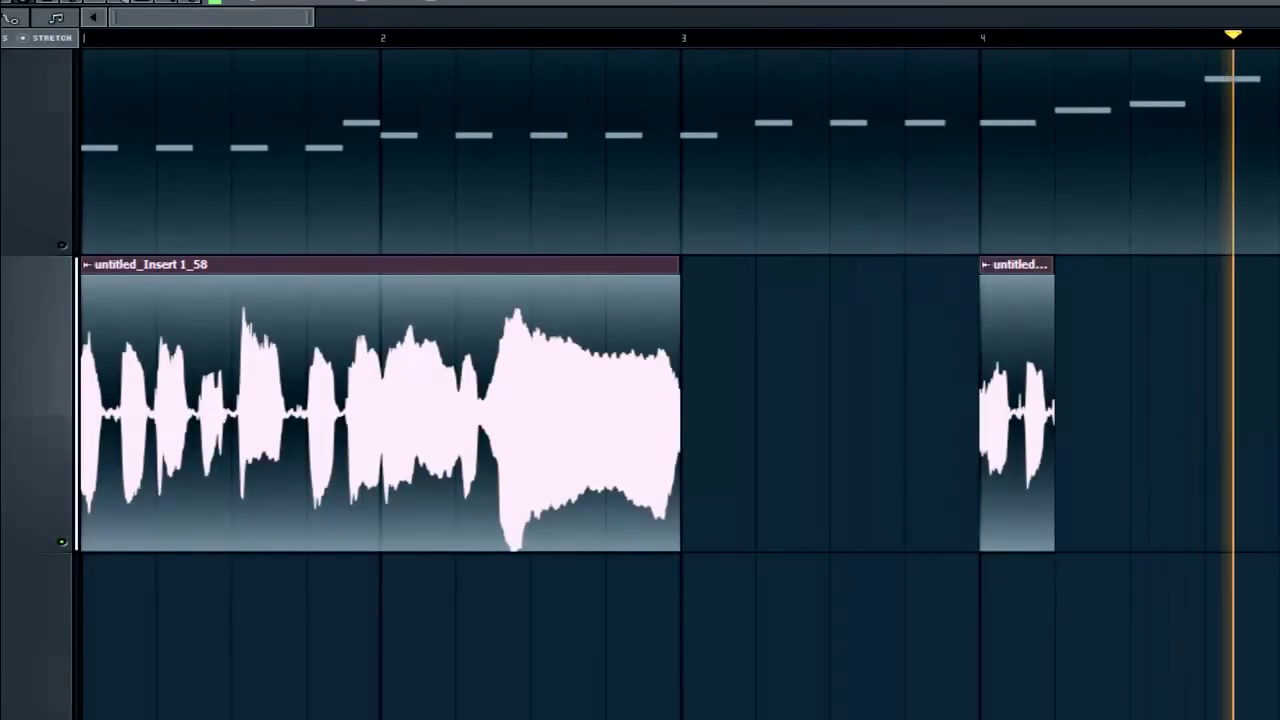
Shift a vocal piece to around bar 7, move the bar-6 chop to bar 5, and delete the chop near bar 6.5.
left_click_drag(243, 17, 367, 20)
left_click_drag(566, 331, 621, 380)
left_click_drag(630, 593, 1180, 471)
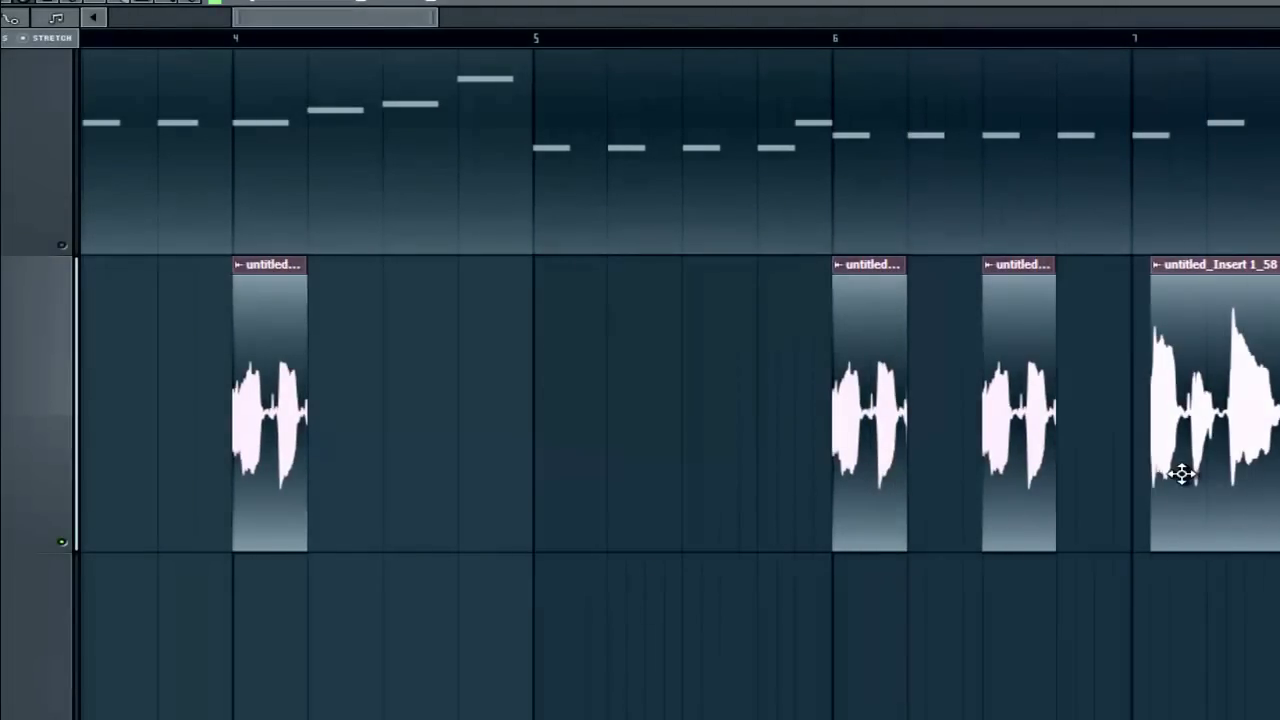
left_click_drag(884, 420, 586, 402)
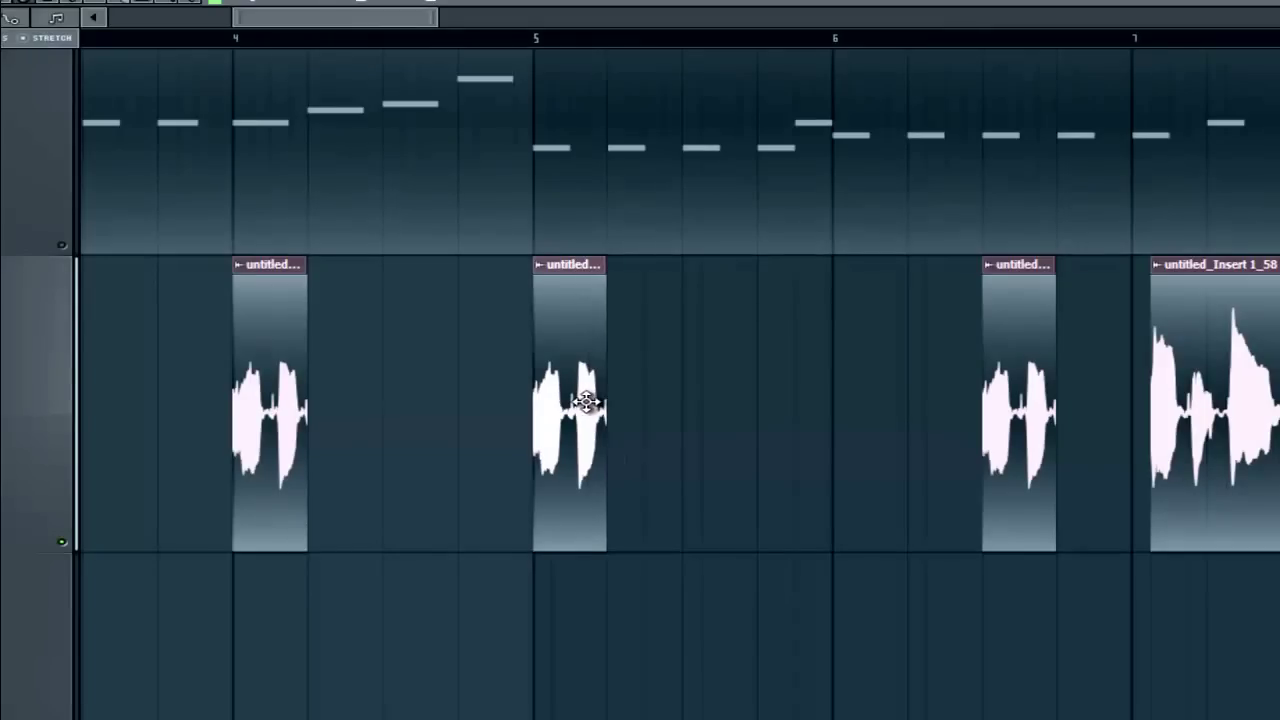
right_click(1028, 379)
key("space")
Push the vocal piece near bar 7 against the next clip, then delete it.
left_click_drag(382, 22, 449, 23)
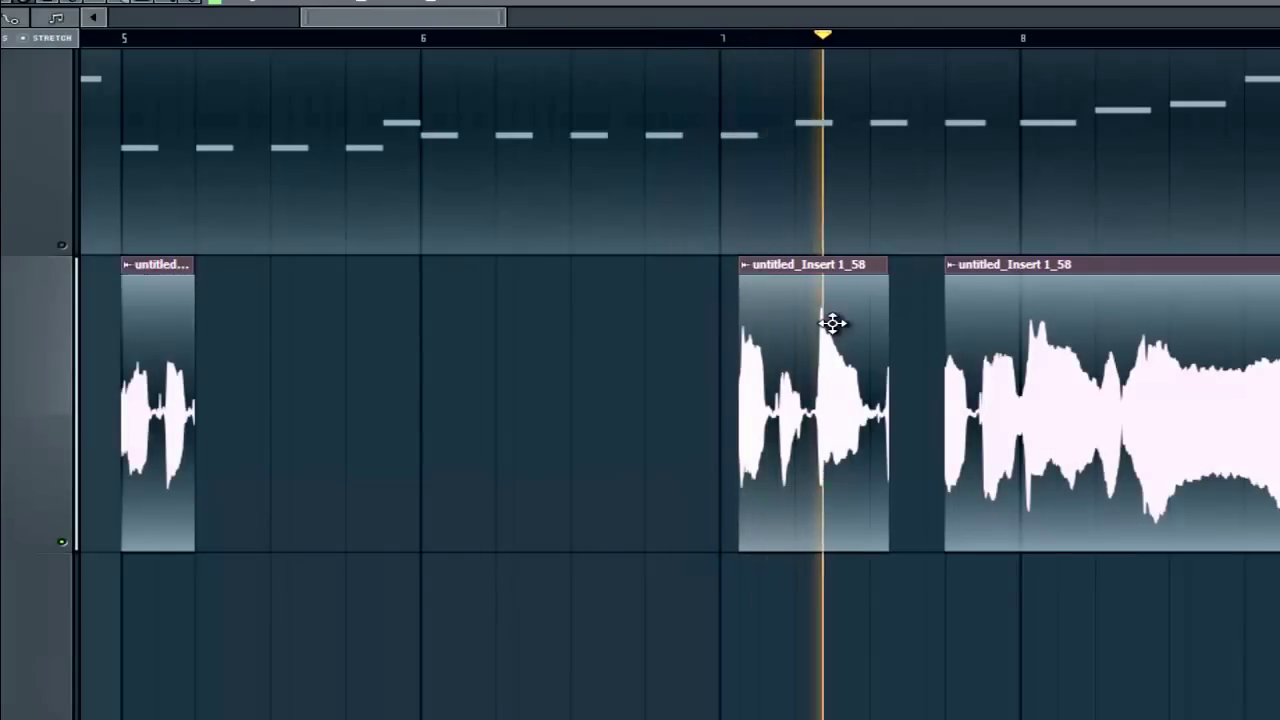
mouse_move(832, 322)
left_mouse_down()
mouse_move(880, 318)
mouse_move(831, 314)
left_mouse_up()
right_click(831, 314)
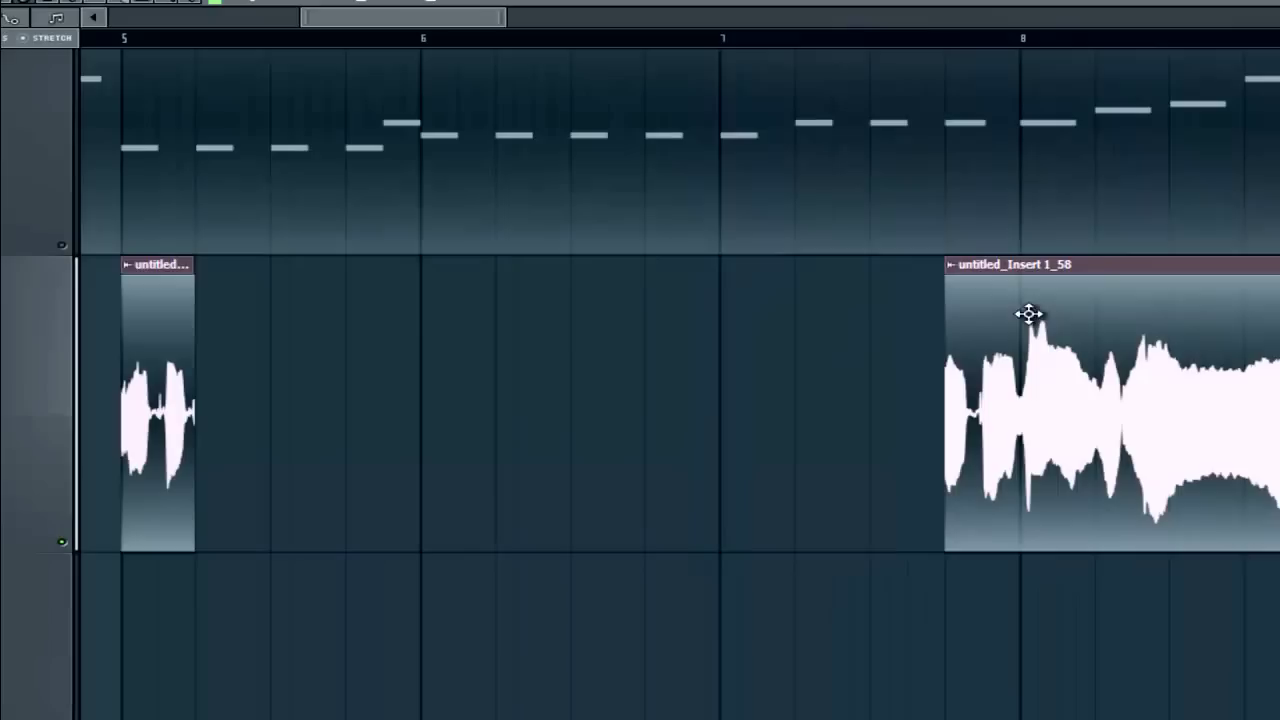
left_click_drag(480, 17, 568, 18)
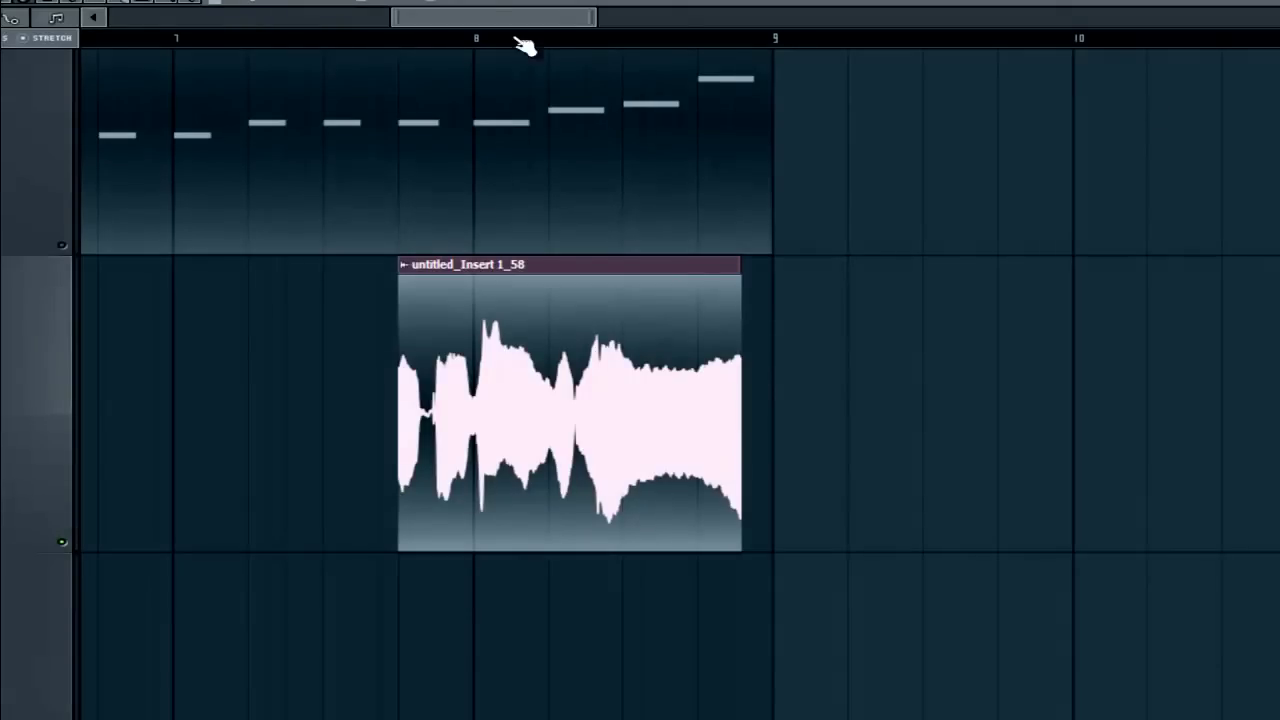
Slice the long vocal clip between bars 2 and 3, audition it, then slice the second piece again.
left_click_drag(533, 20, 157, 23)
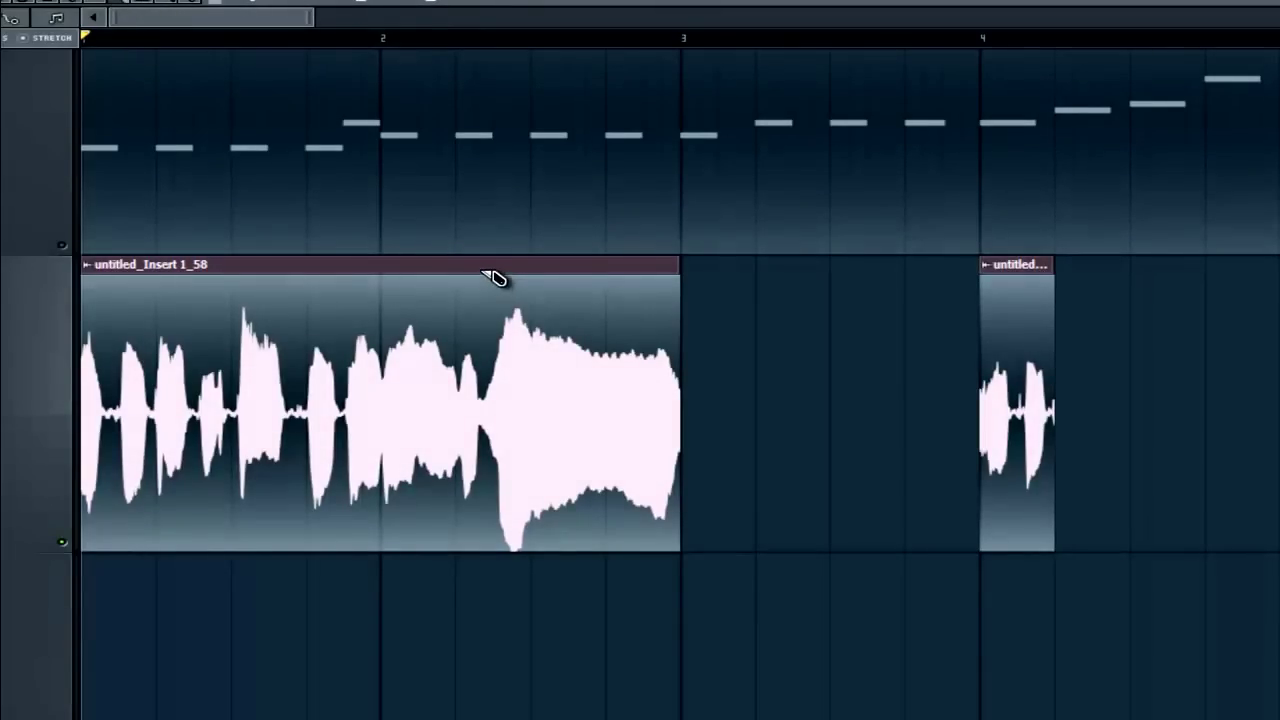
left_click_drag(480, 272, 480, 540)
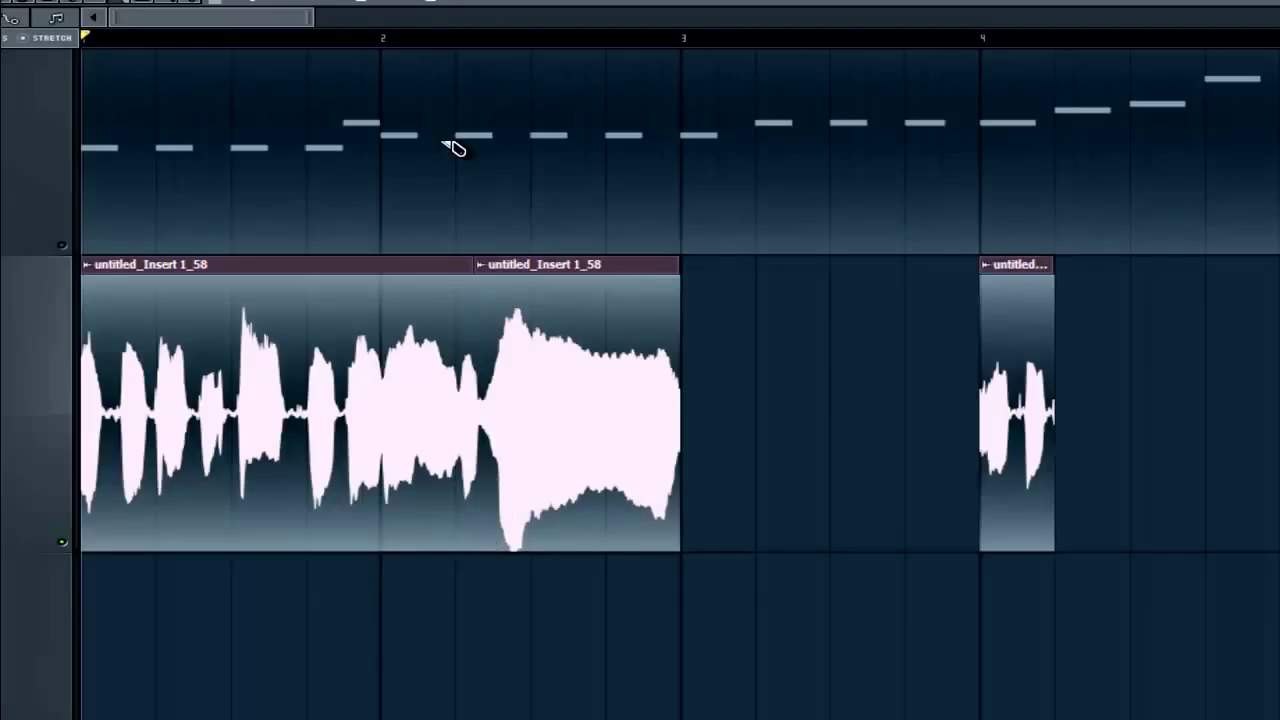
left_click(445, 40)
key("space")
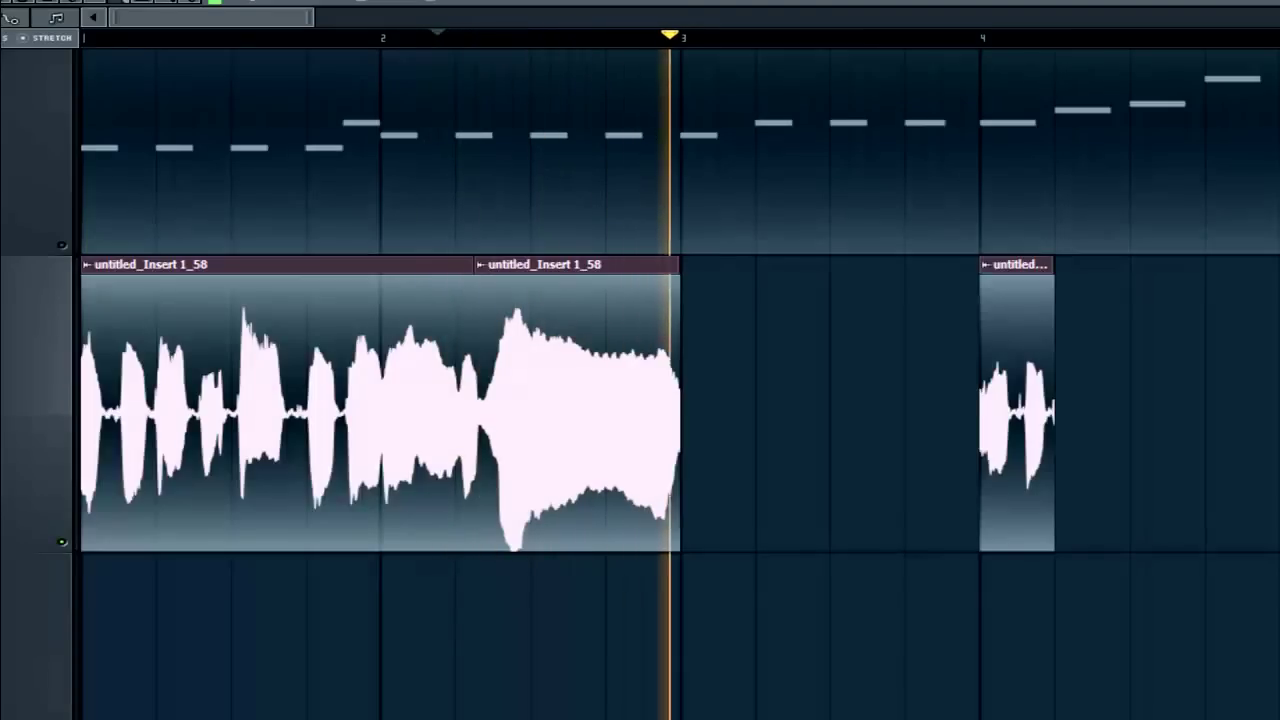
key("space")
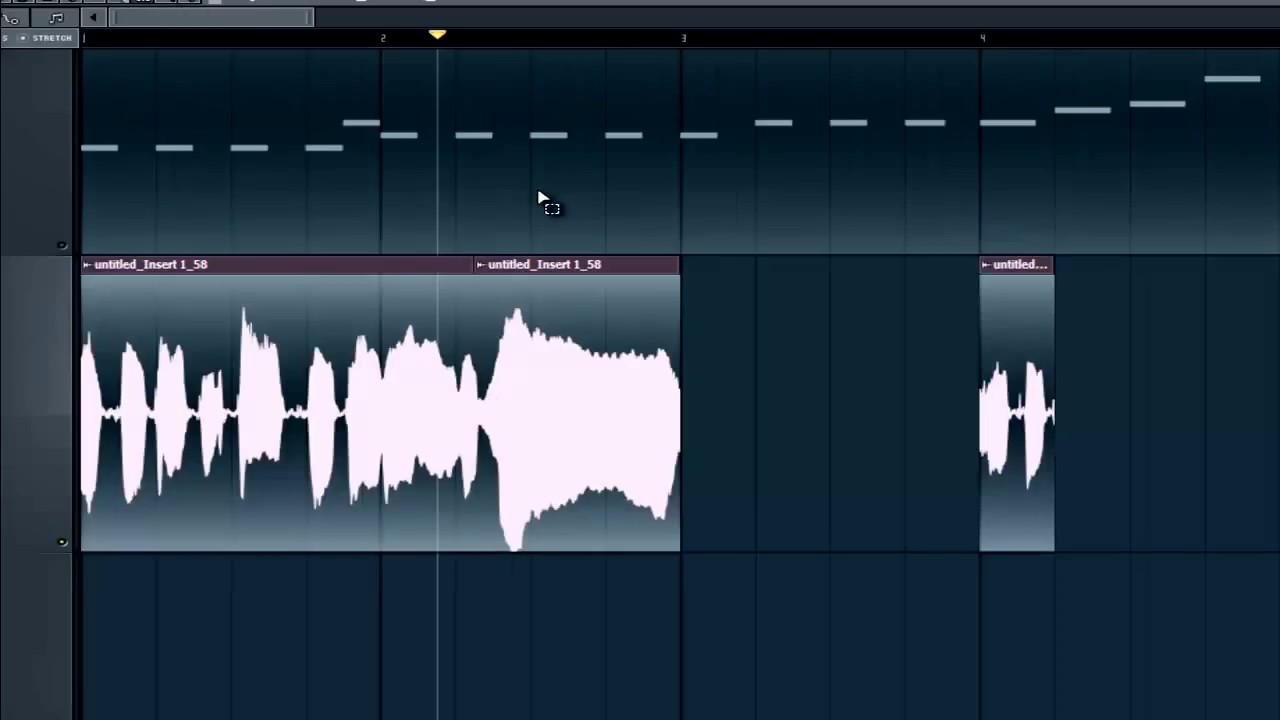
left_click_drag(714, 286, 634, 246)
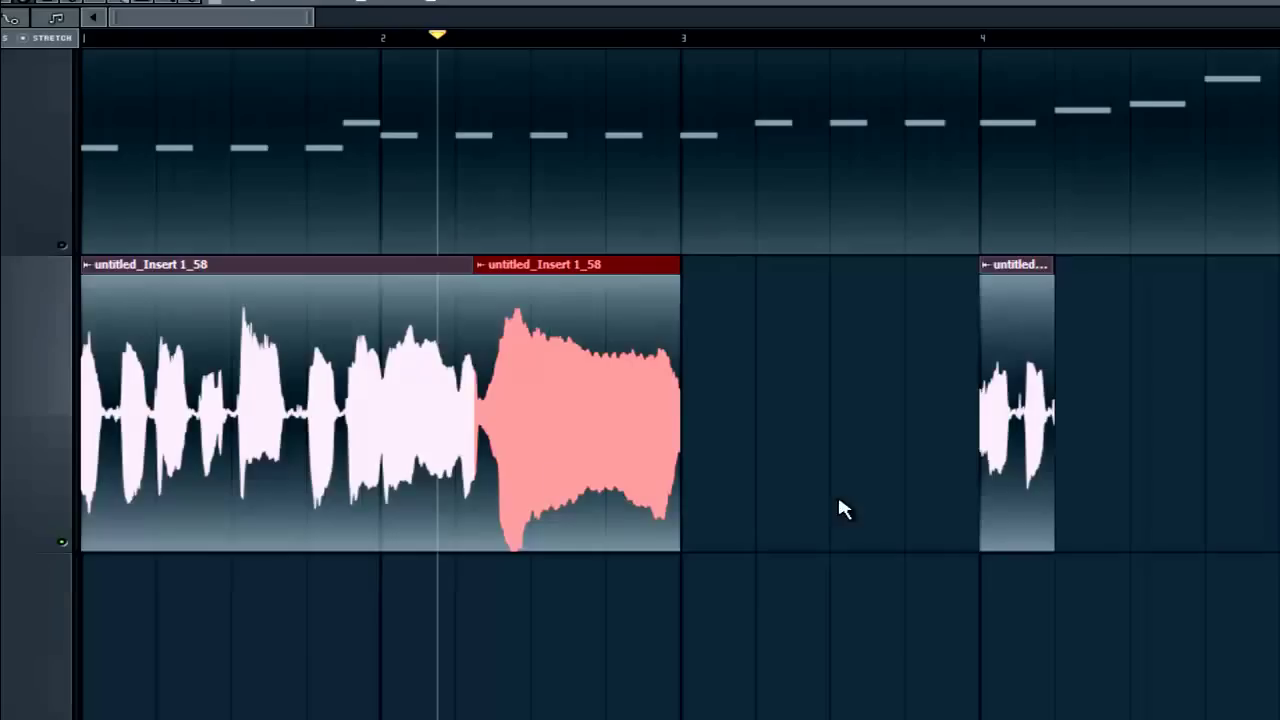
left_click_drag(607, 262, 617, 540)
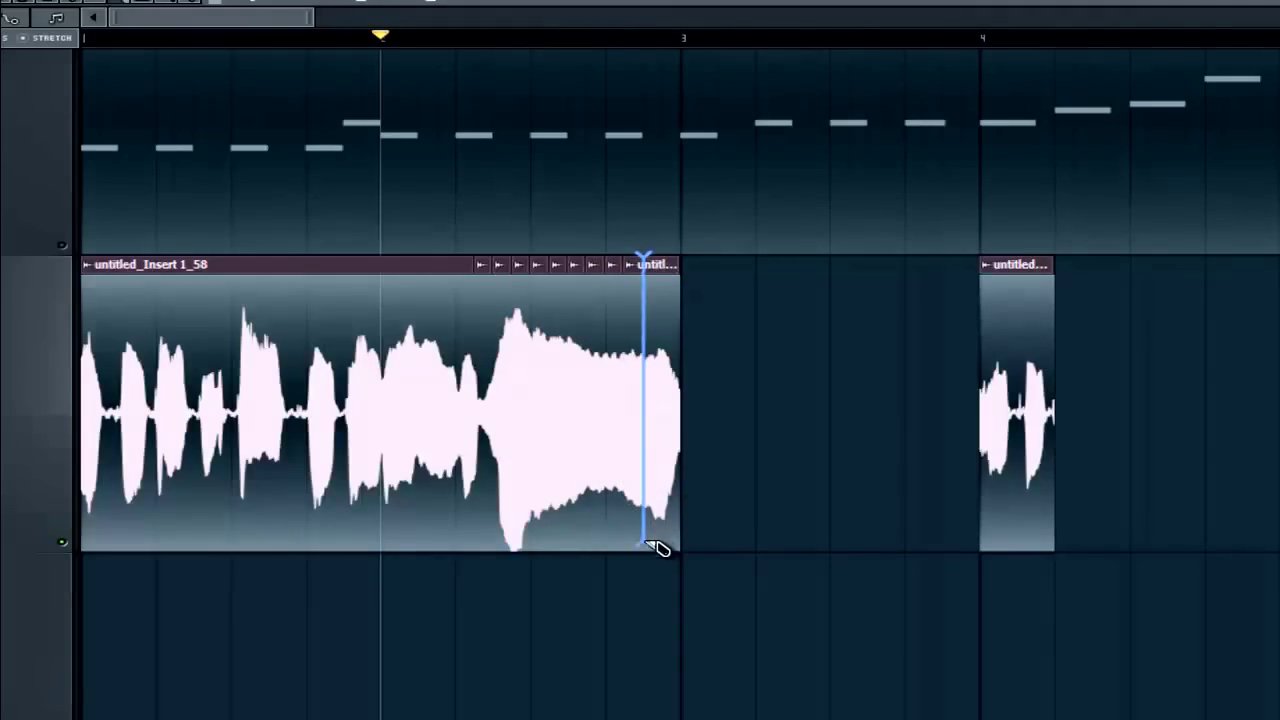
Delete alternating slices of the held vocal note so gaps separate the remaining pieces.
scroll(675, 277, "up", 5)
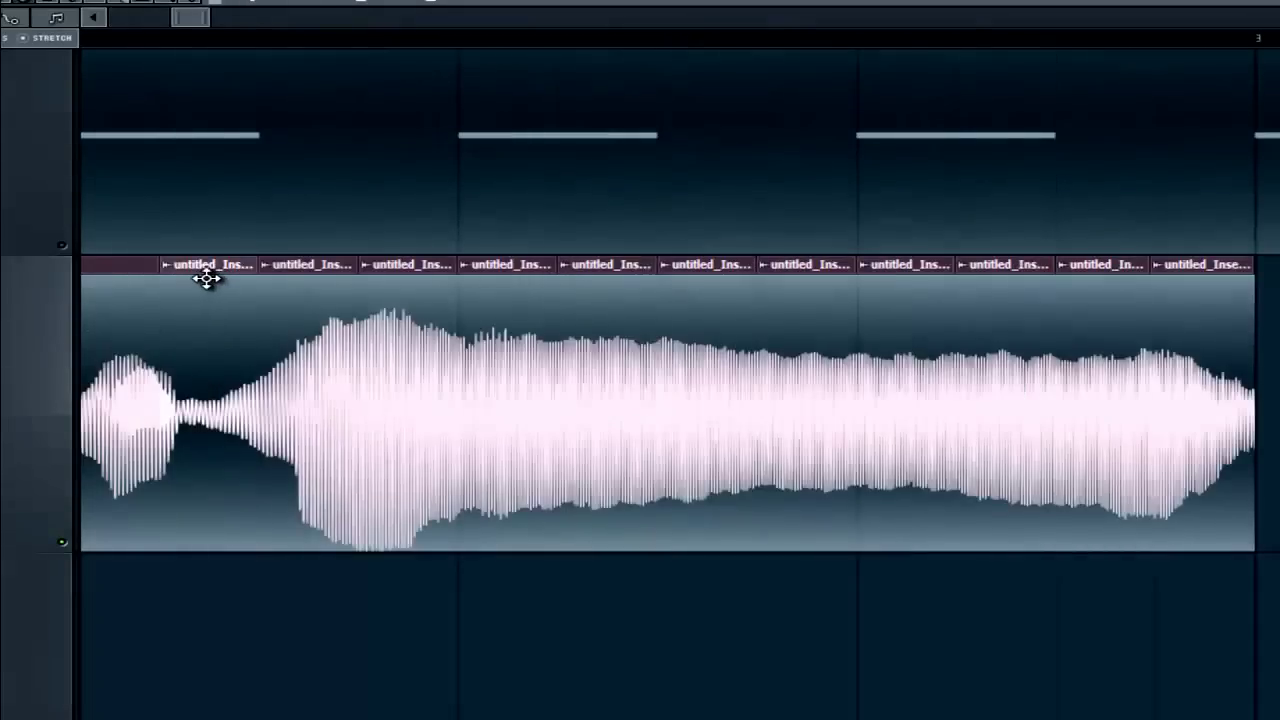
right_click(323, 271)
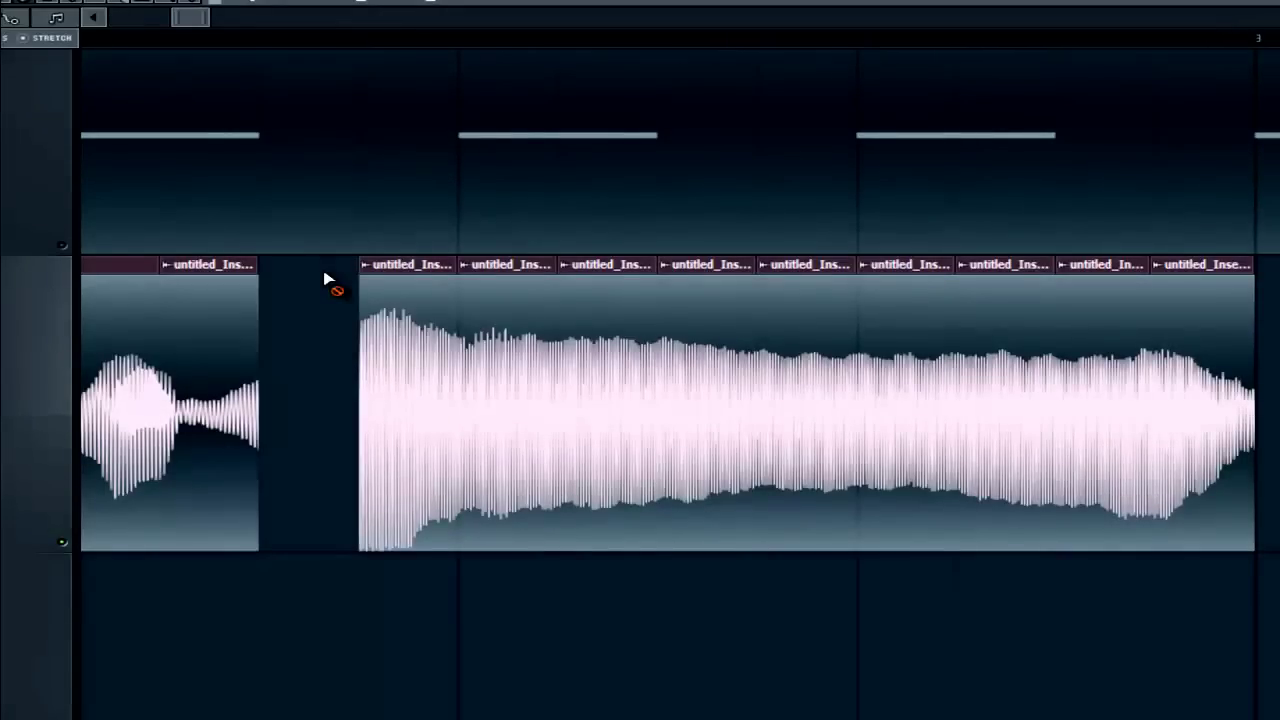
right_click(503, 272)
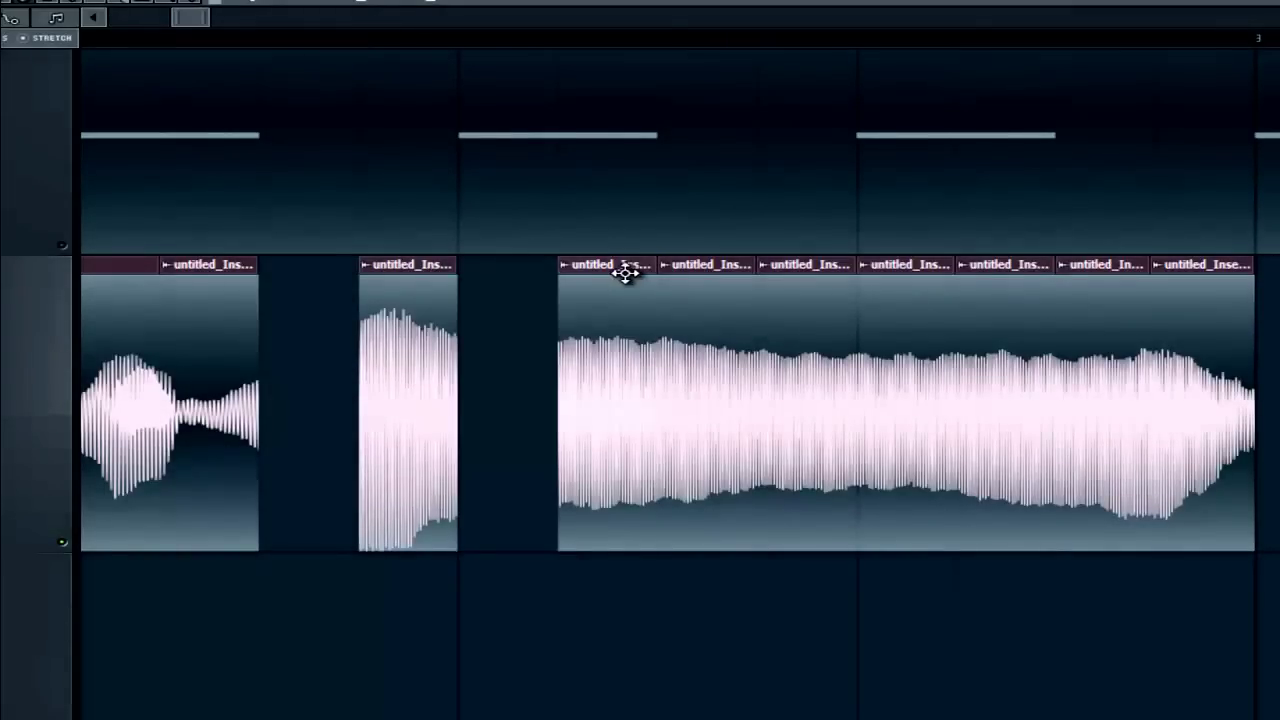
right_click(705, 272)
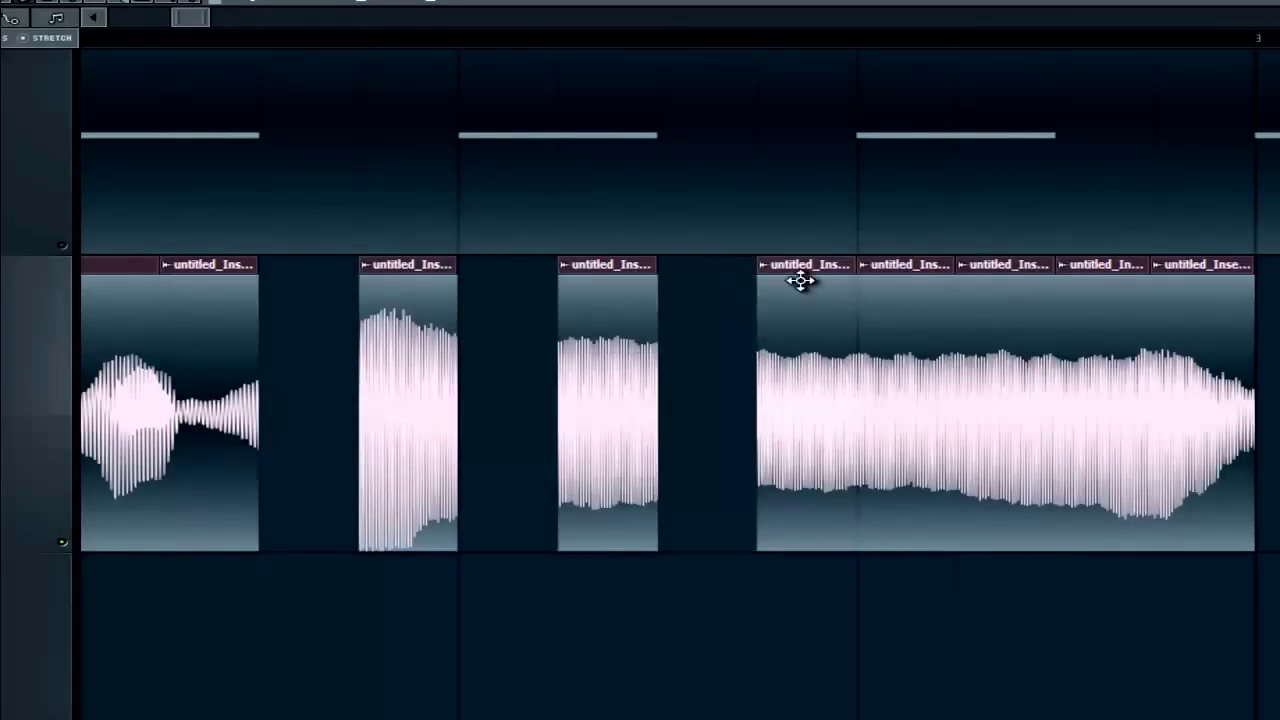
right_click(990, 290)
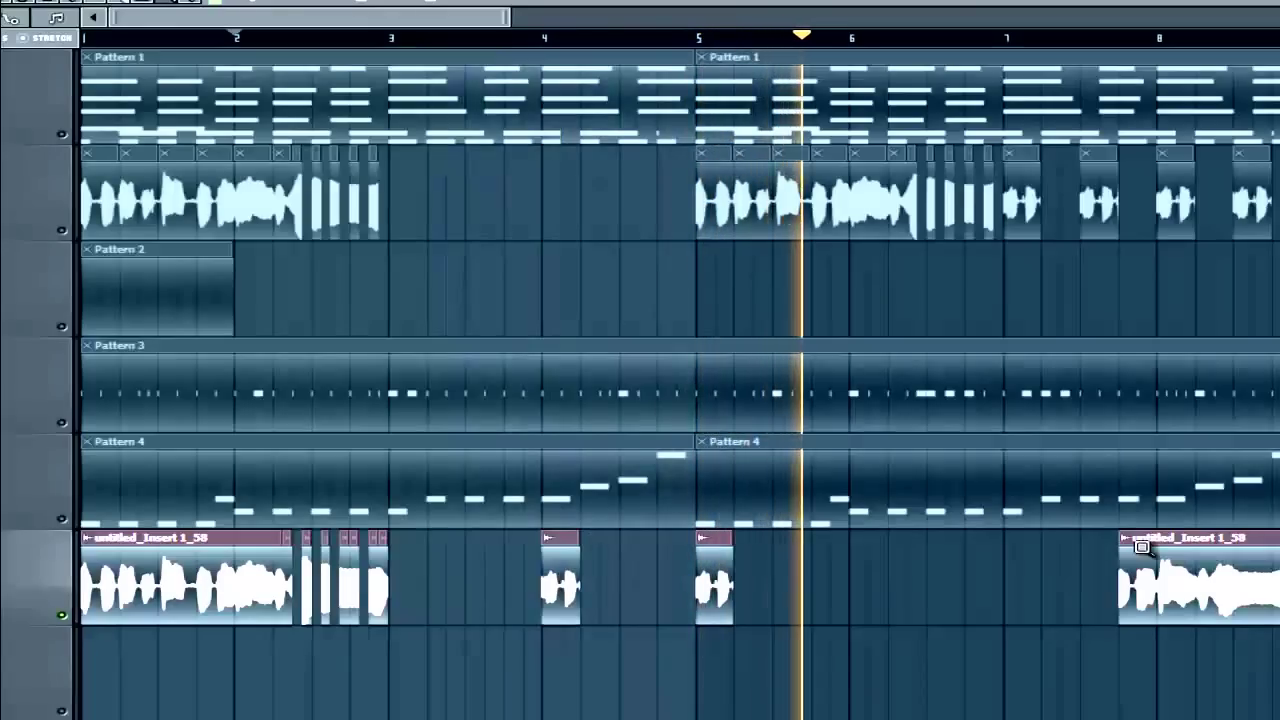
Stop playback and zoom the playlist in on the red vocal clip at bar 8.
key("space")
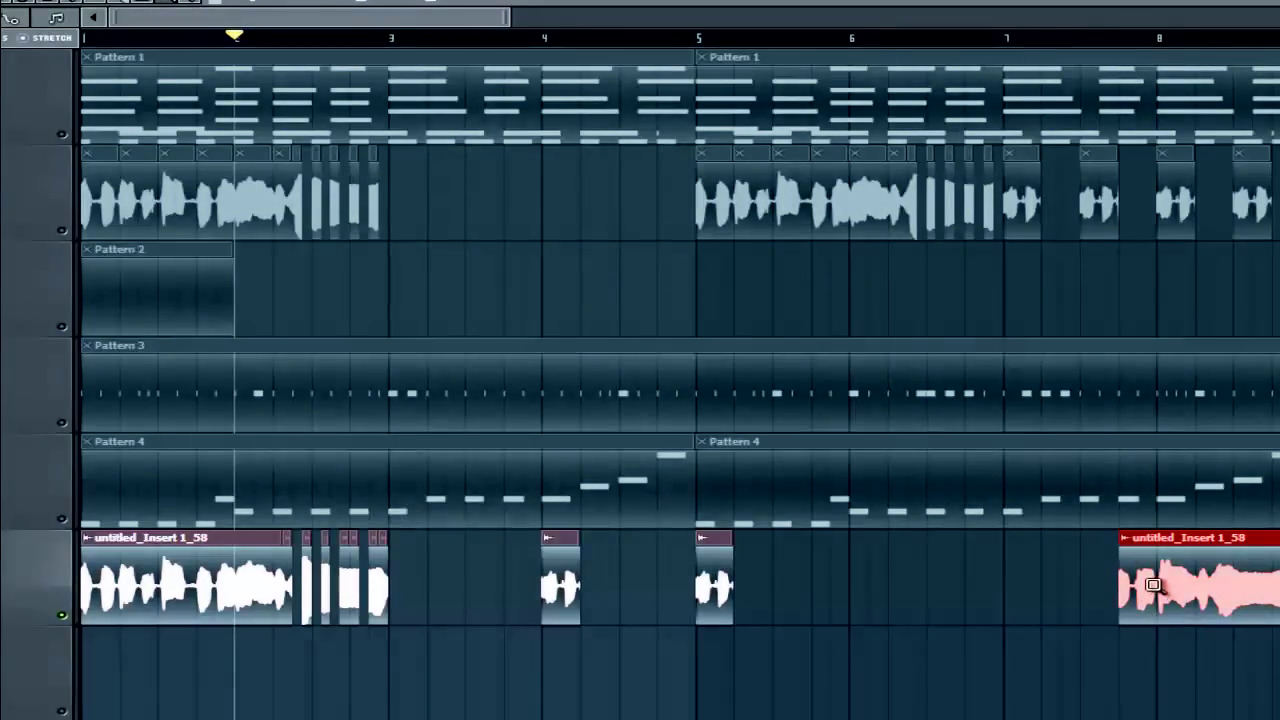
scroll(1168, 623, "up", 5)
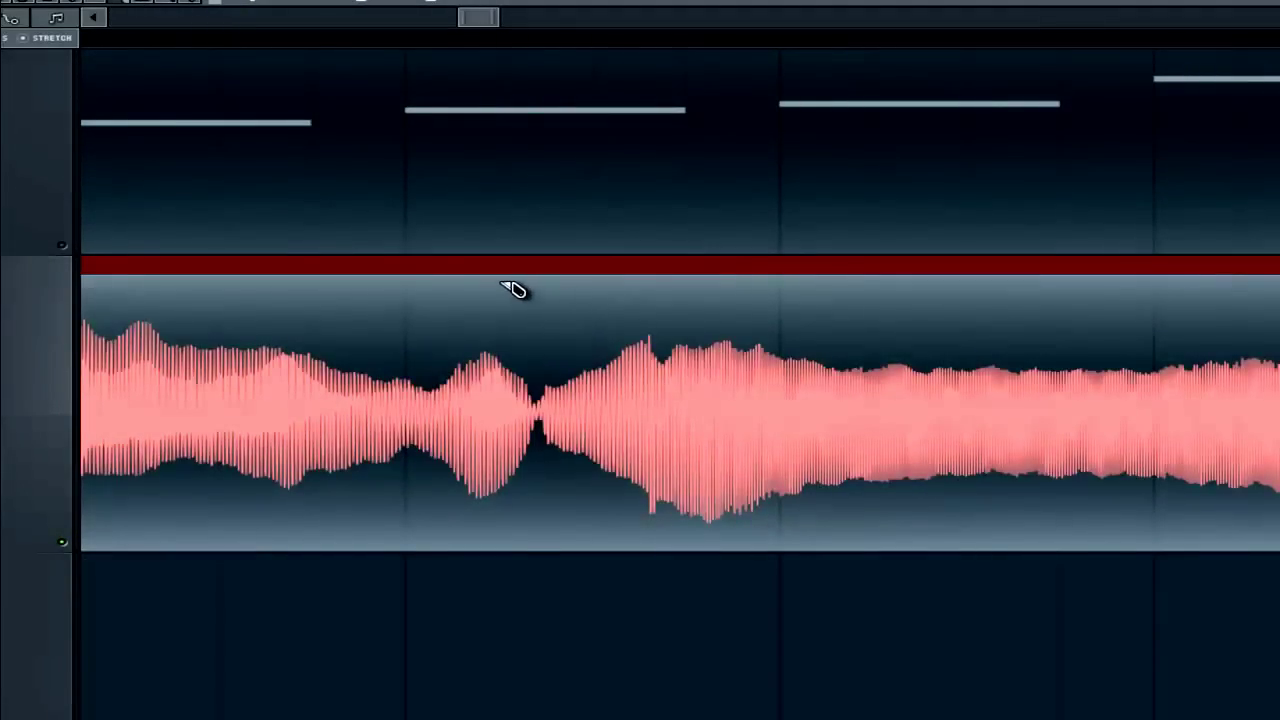
Slice the bar-8 vocal clip and delete four alternating slices to create gaps.
left_click_drag(500, 533, 500, 536)
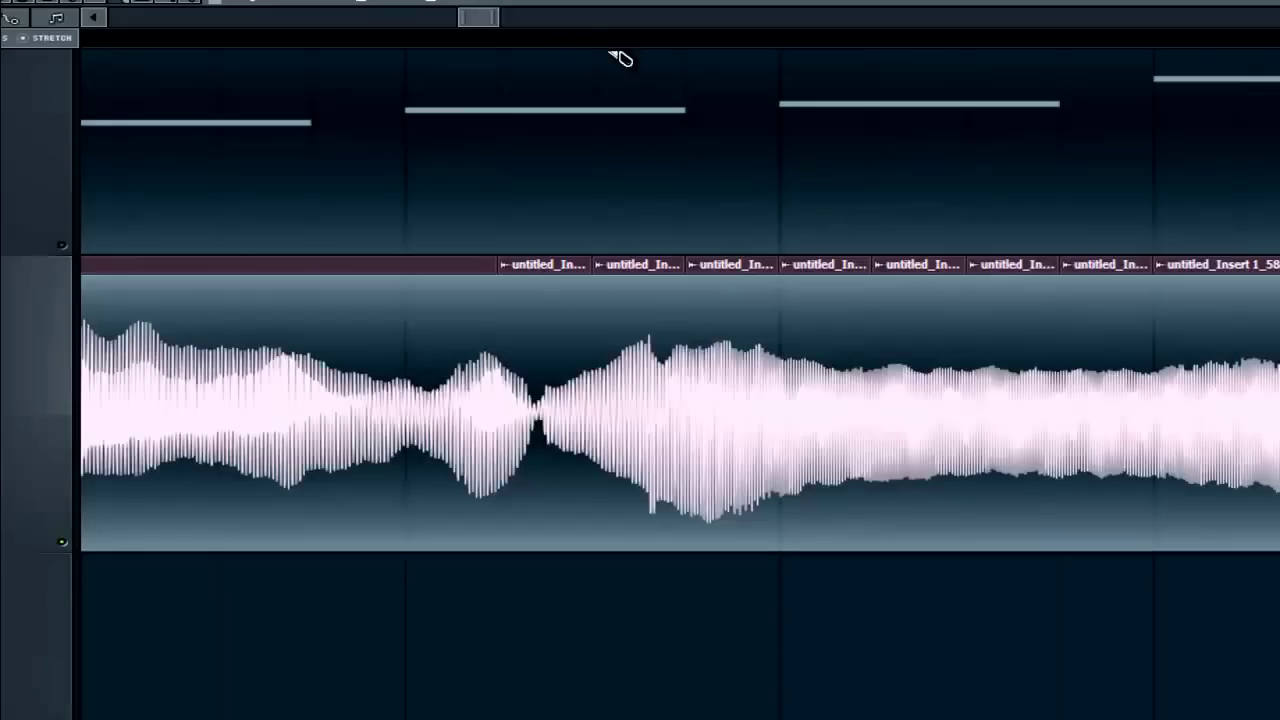
mouse_move(480, 28)
left_mouse_down()
mouse_move(514, 17)
mouse_move(498, 18)
left_mouse_up()
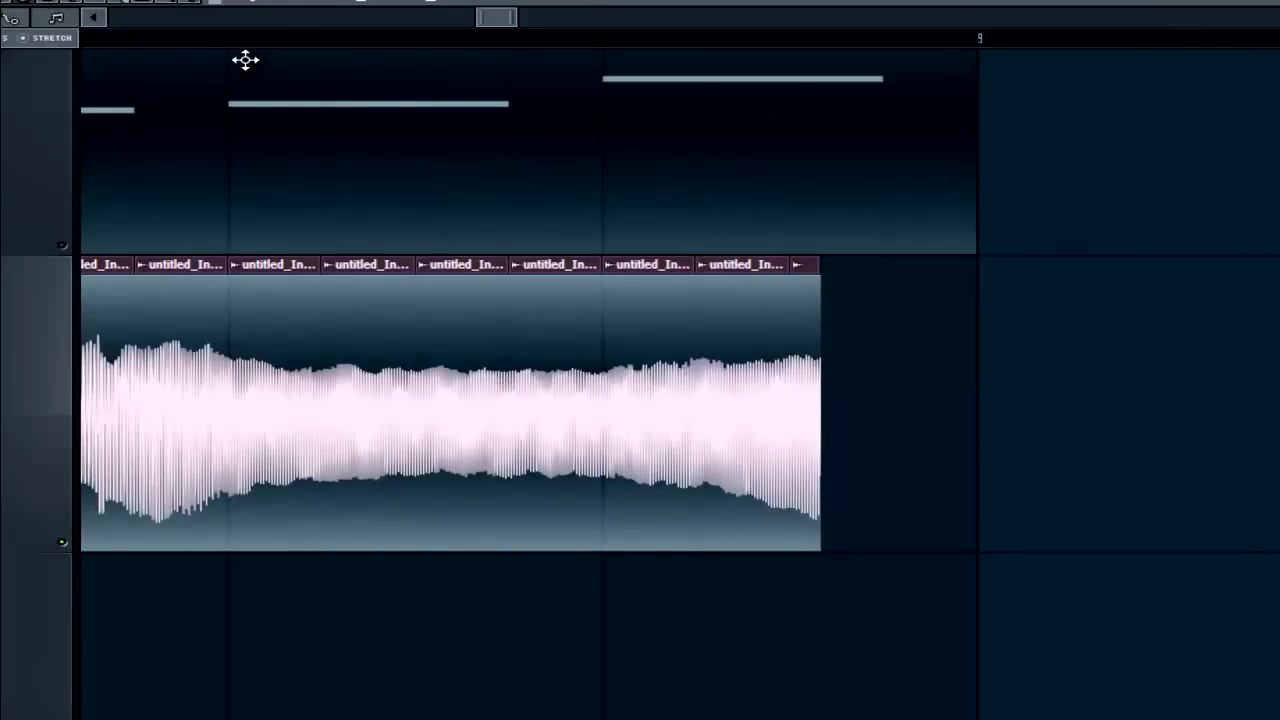
left_click_drag(503, 25, 490, 25)
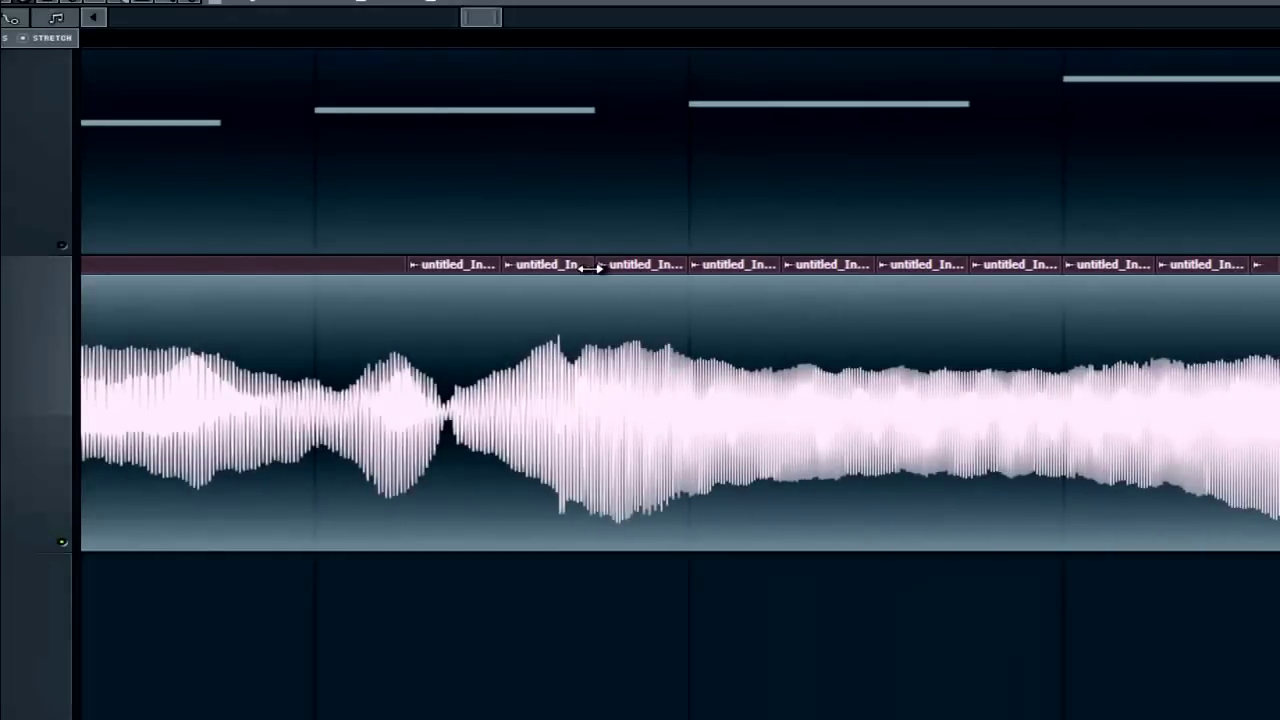
right_click(558, 267)
right_click(760, 271)
right_click(918, 270)
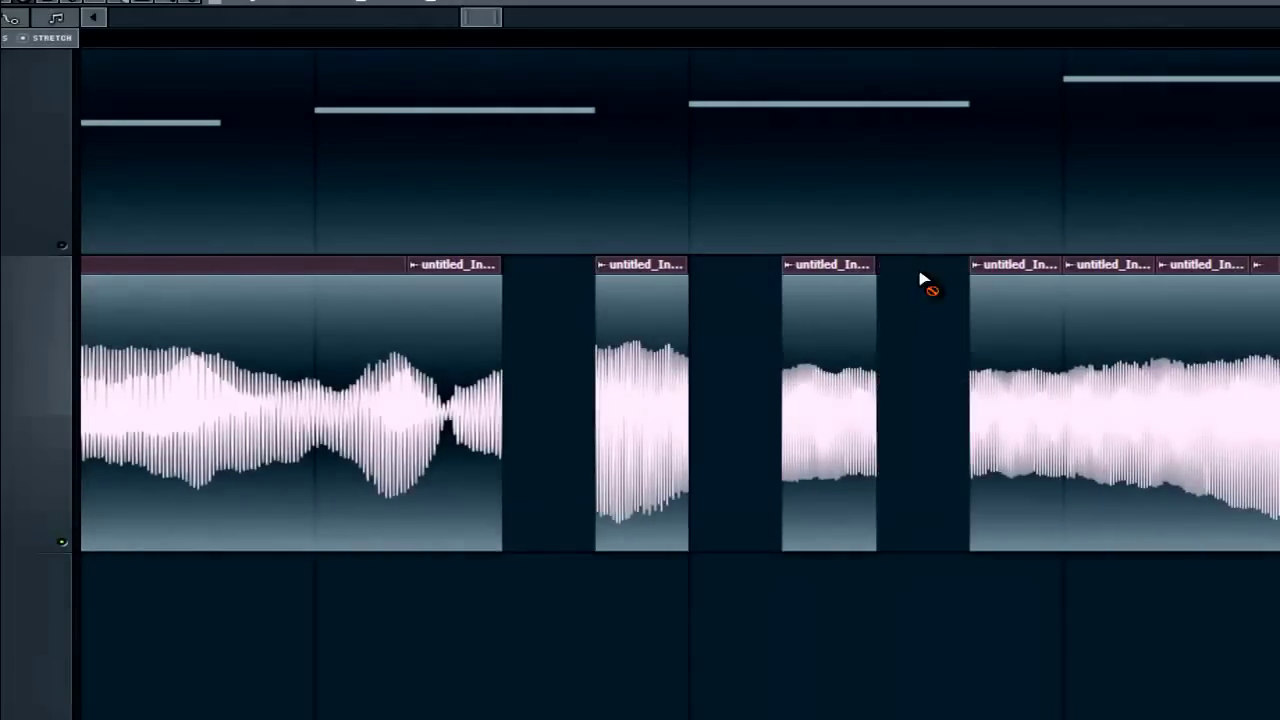
right_click(1116, 277)
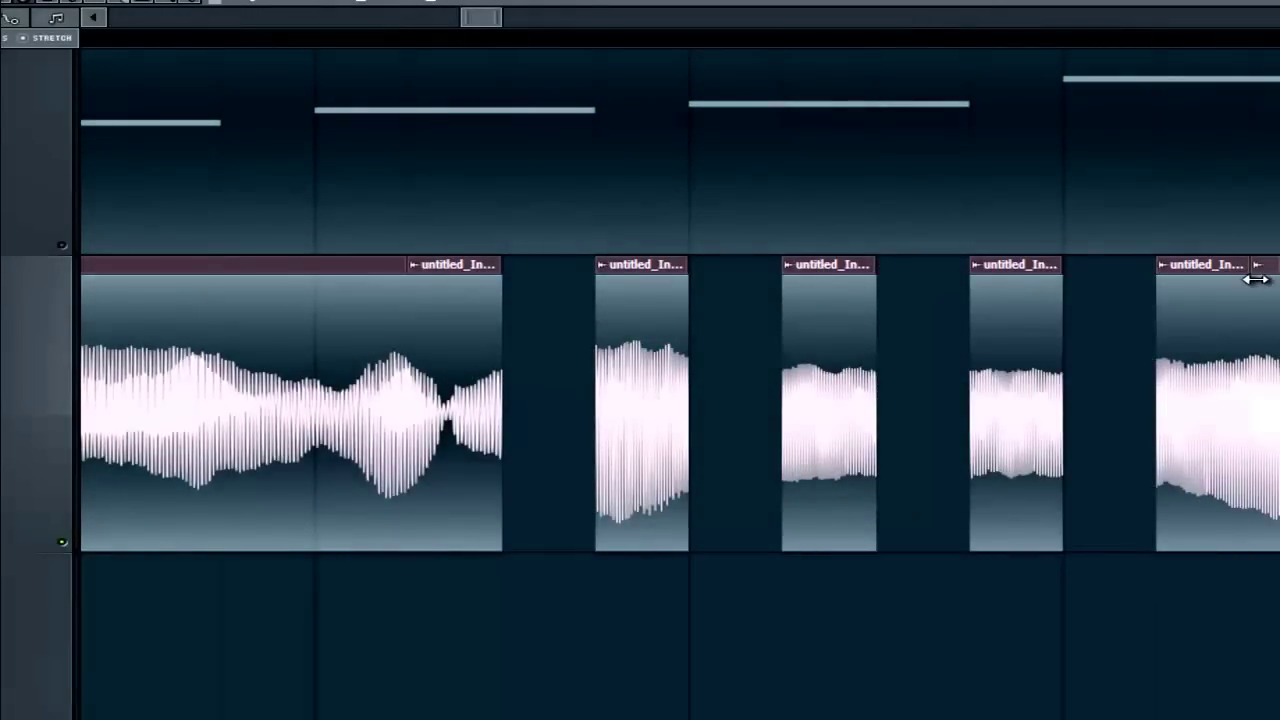
Delete two more slices to leave gaps, then scroll back toward the song start.
left_click_drag(487, 25, 474, 25)
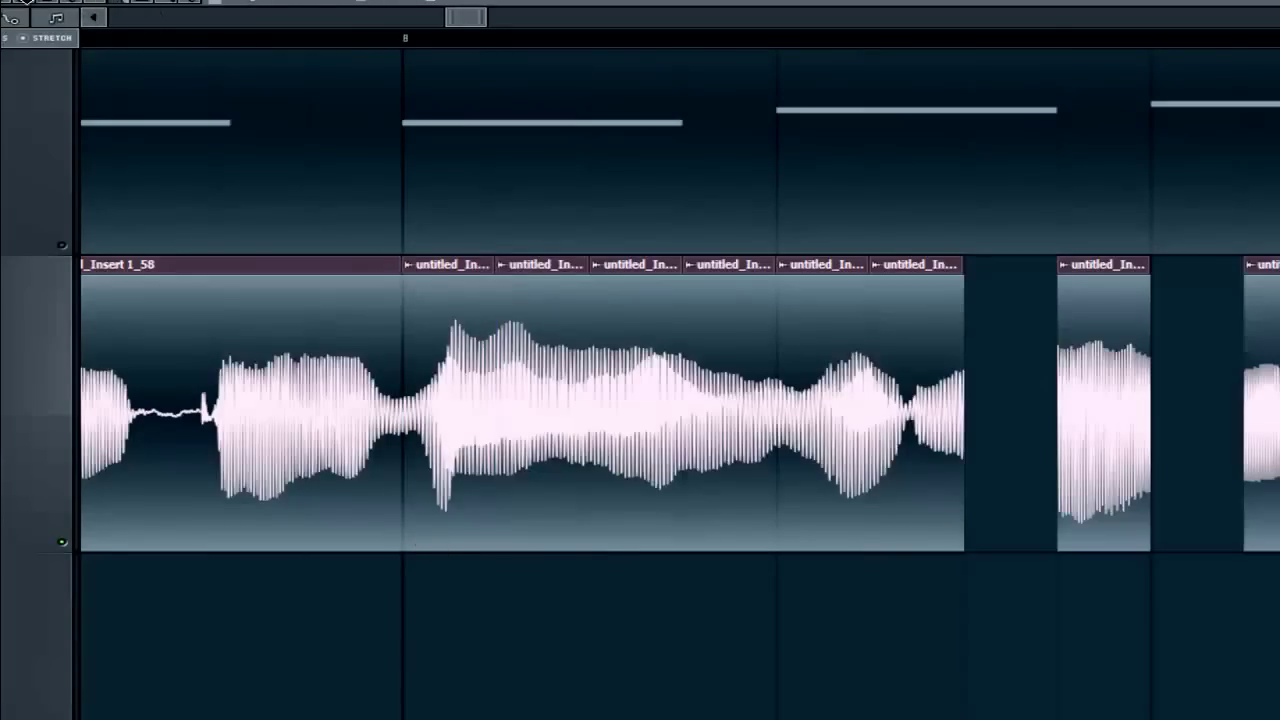
right_click(622, 337)
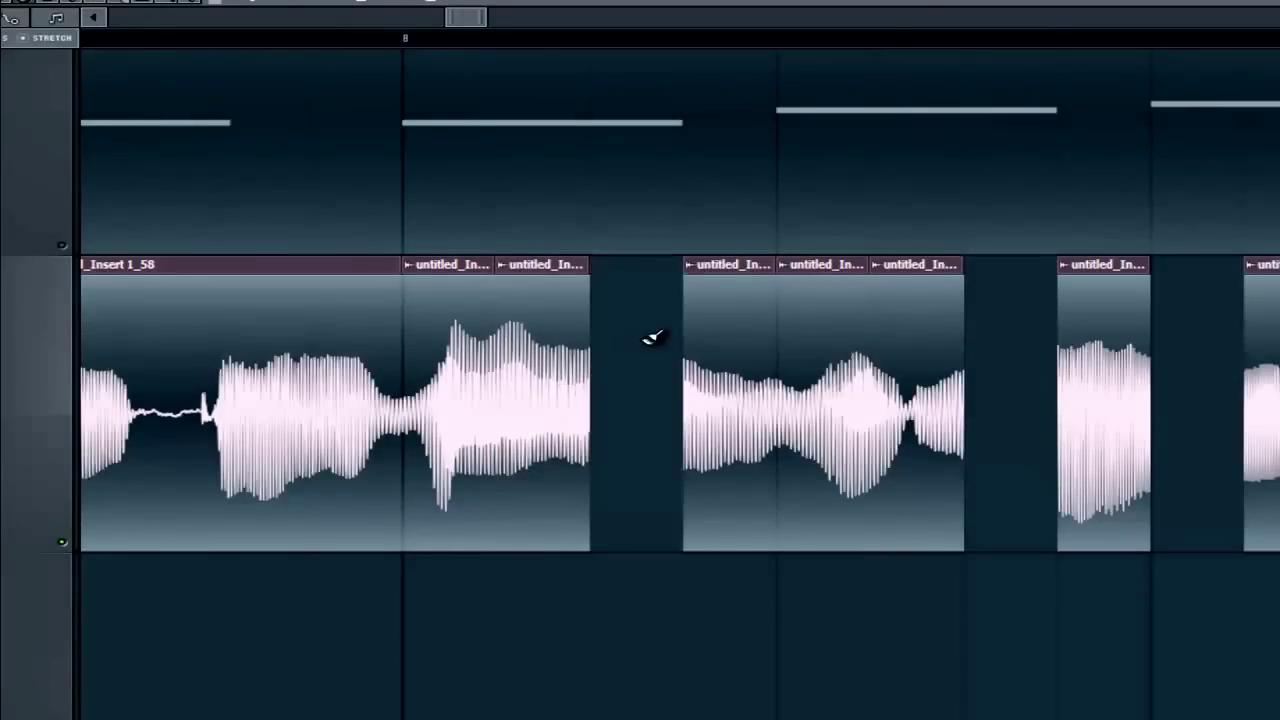
right_click(902, 388)
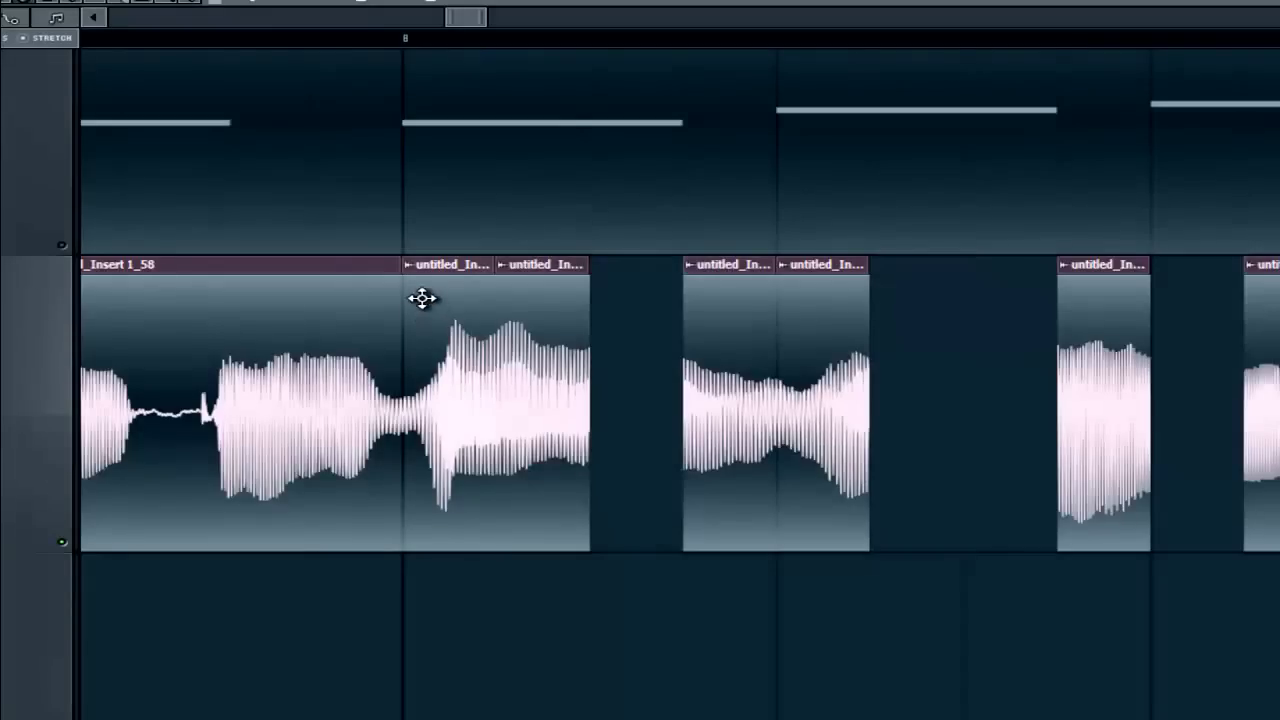
left_click_drag(469, 26, 449, 27)
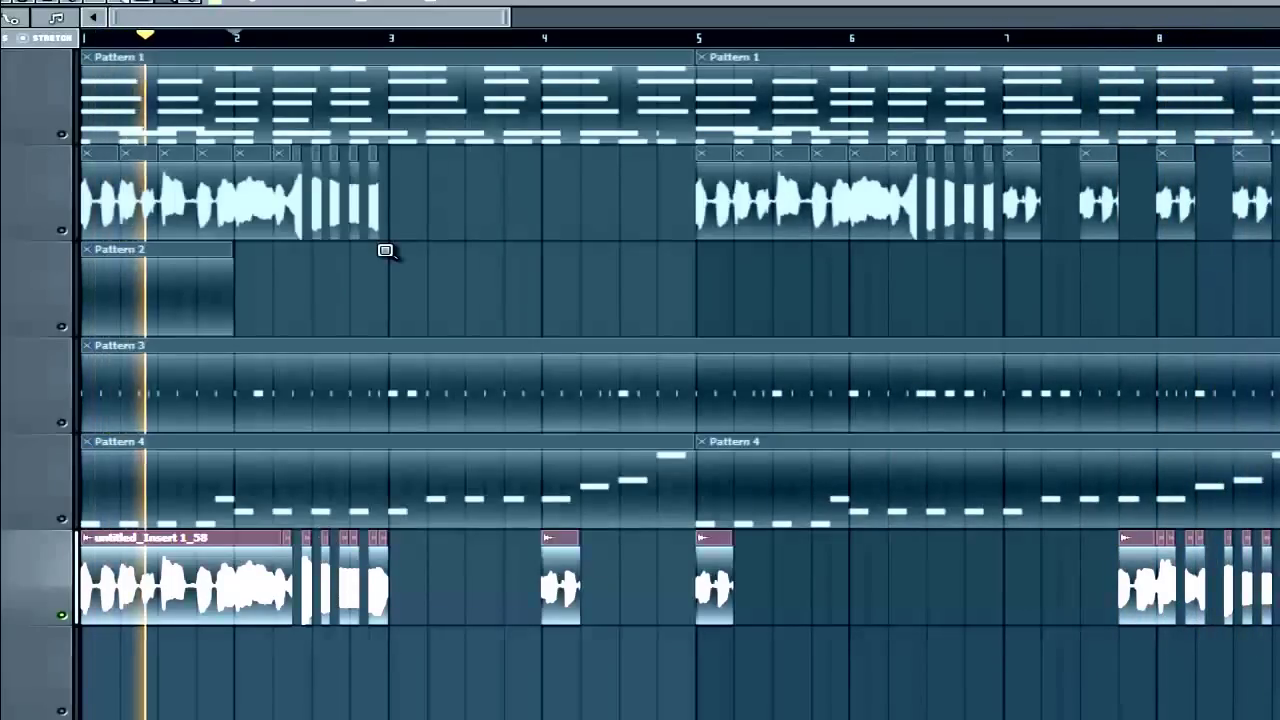
Unmute Pattern 1 and Pattern 3, and paint short vocal clips at bars 6 and 7.
left_click(64, 135)
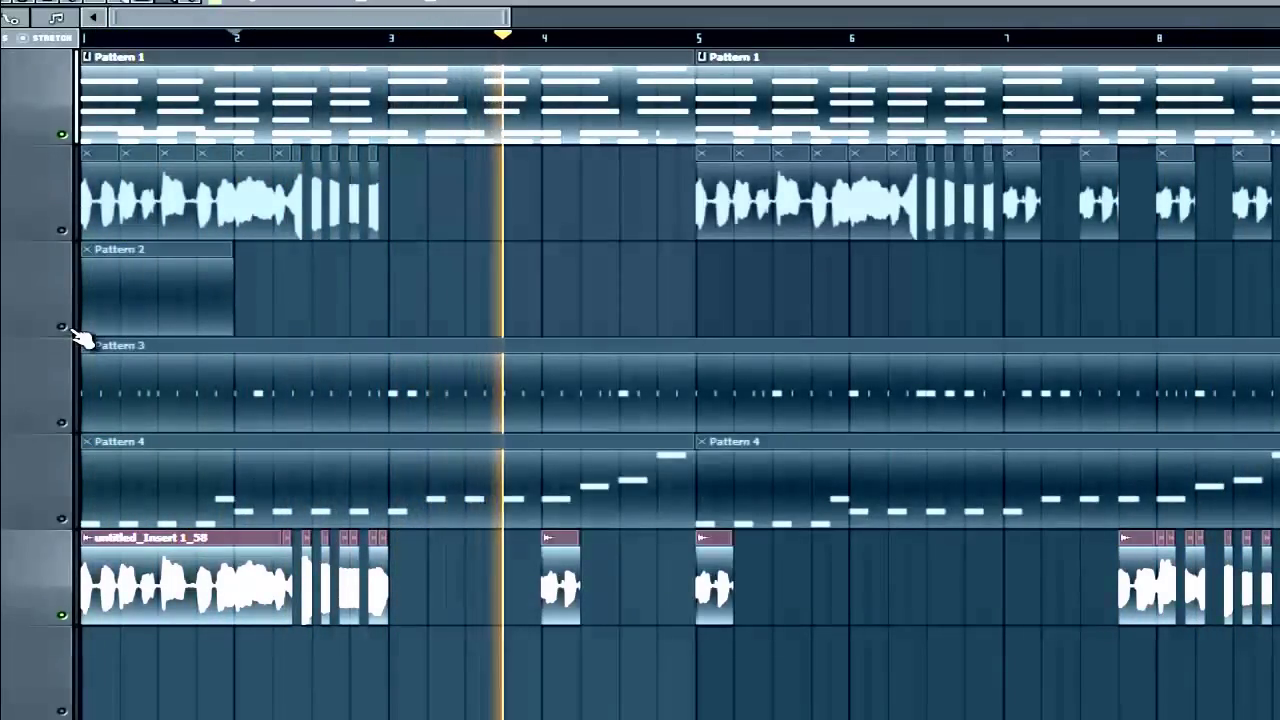
left_click(62, 421)
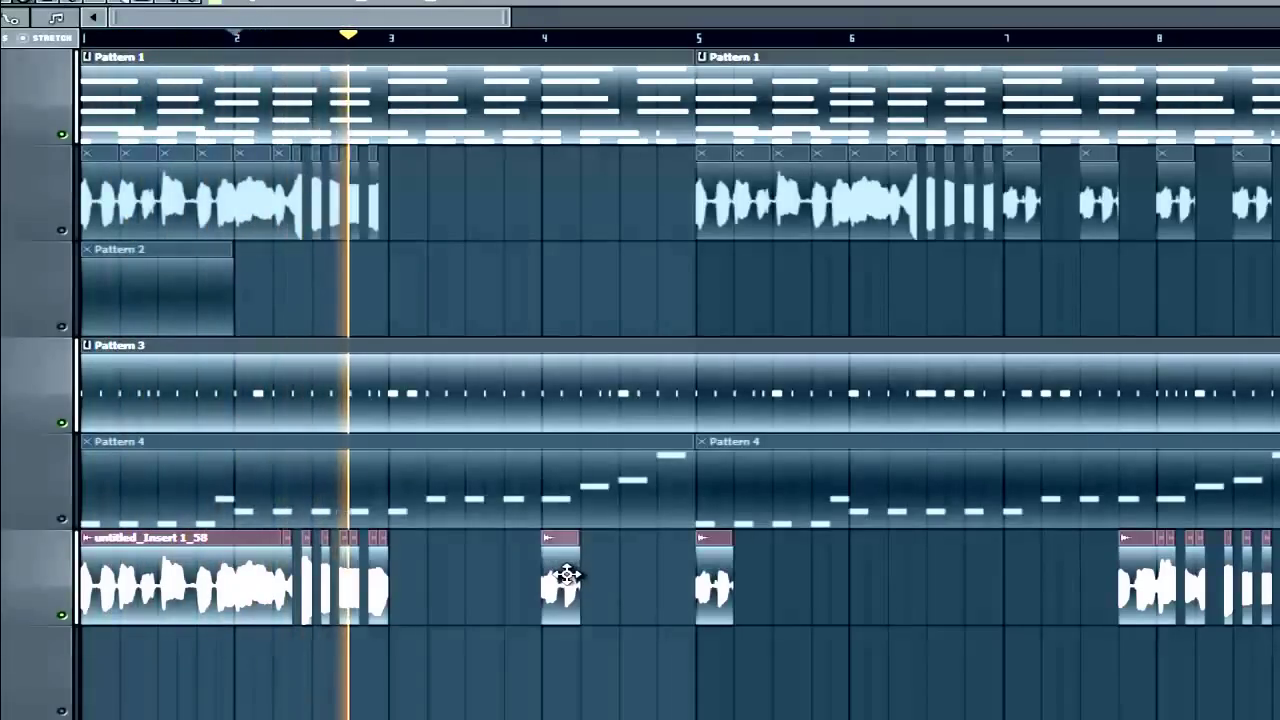
left_click(852, 572)
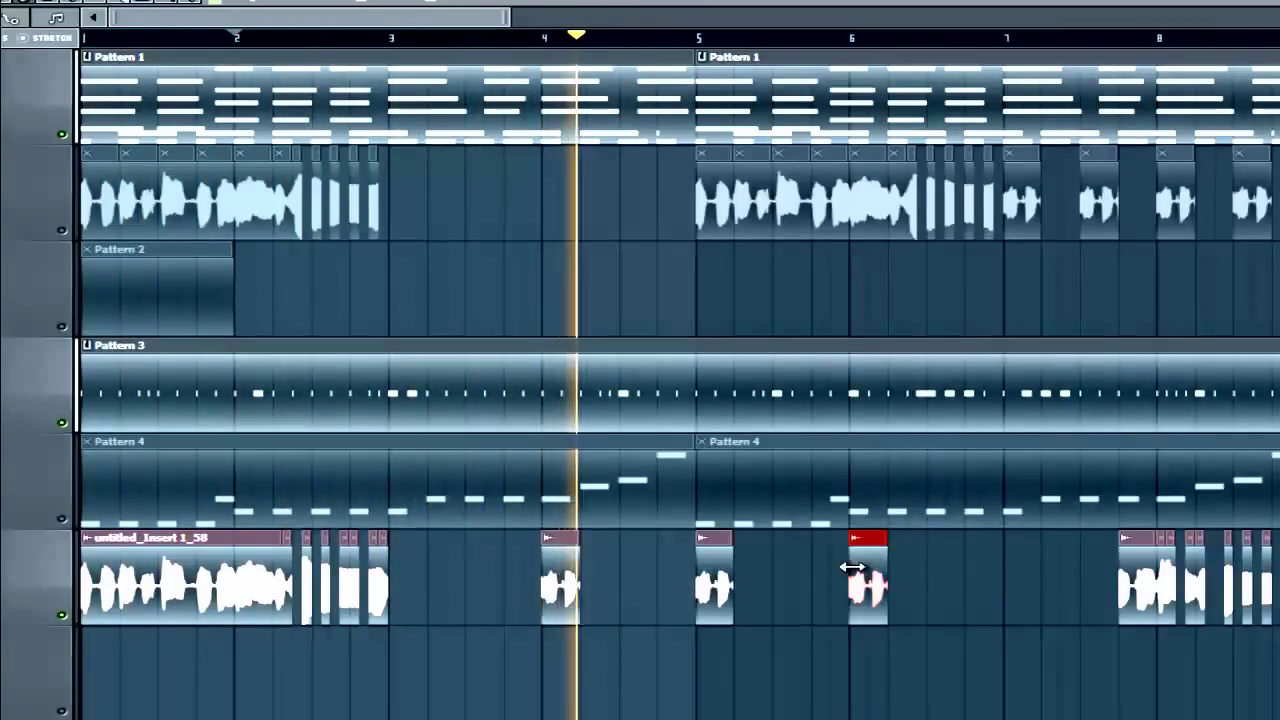
left_click(1016, 570)
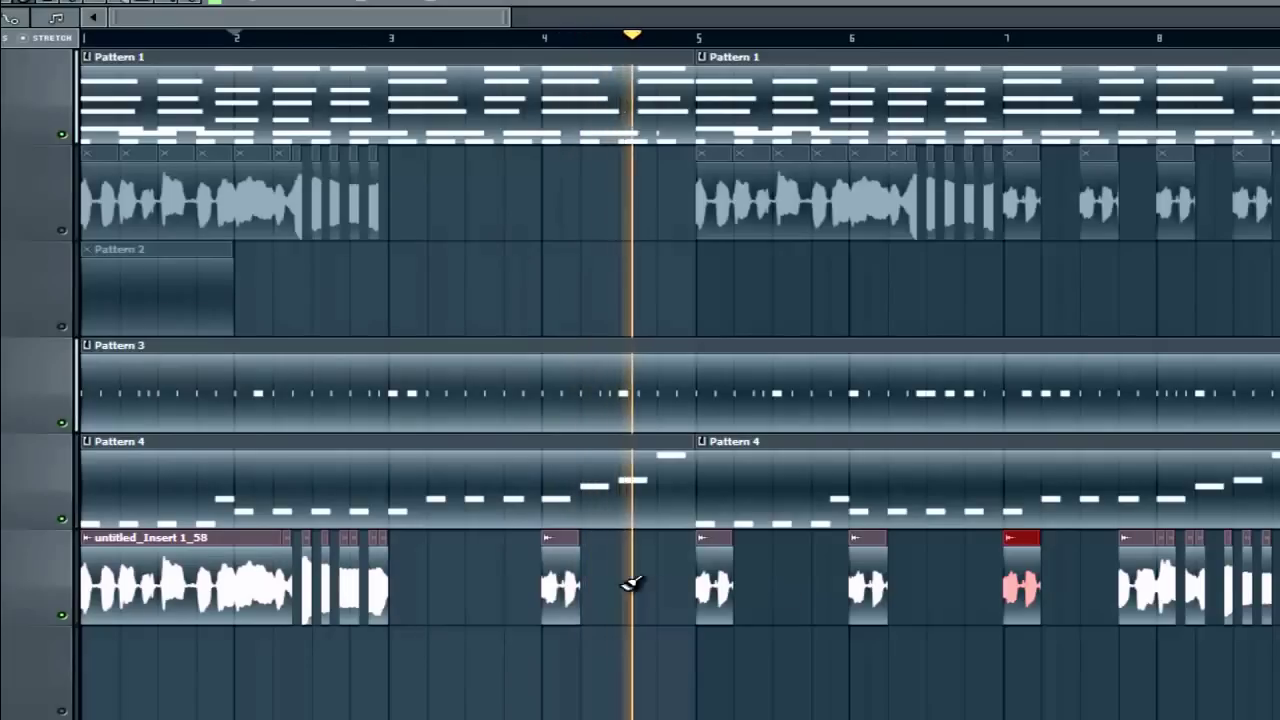
Delete the bar-4 vocal stab and play the arrangement from bar 2 to check it.
right_click(565, 588)
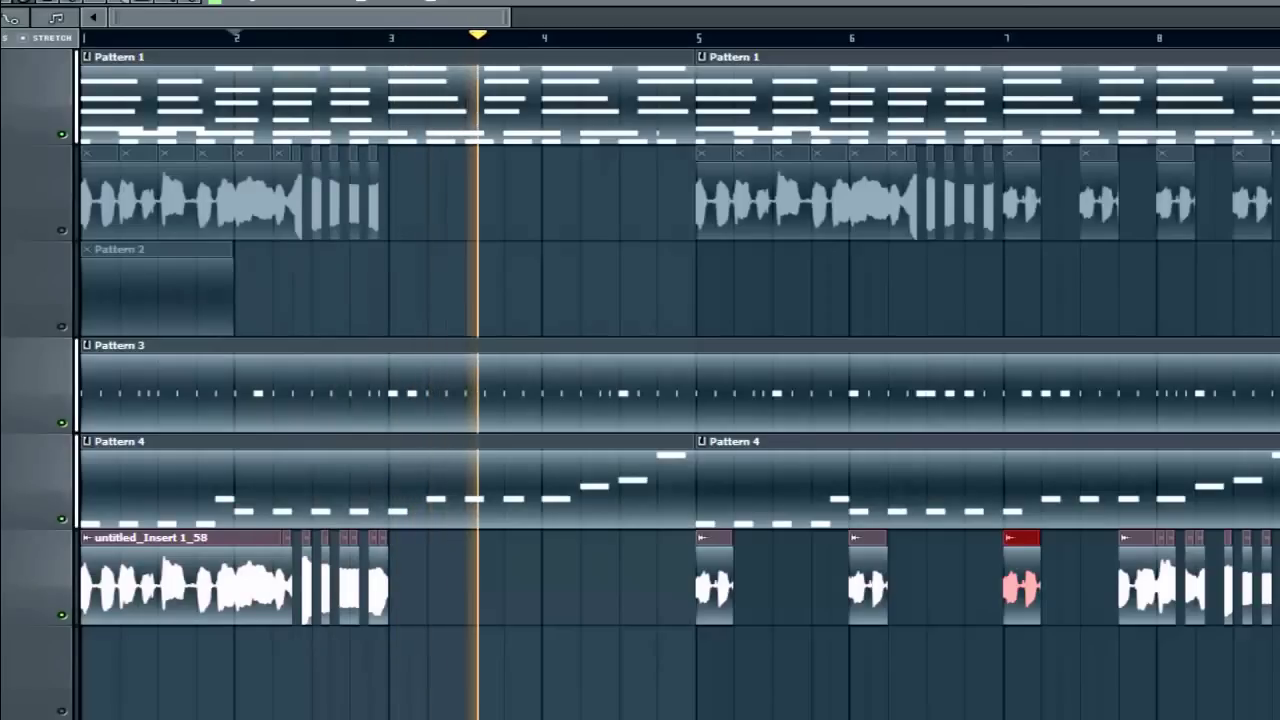
key("space")
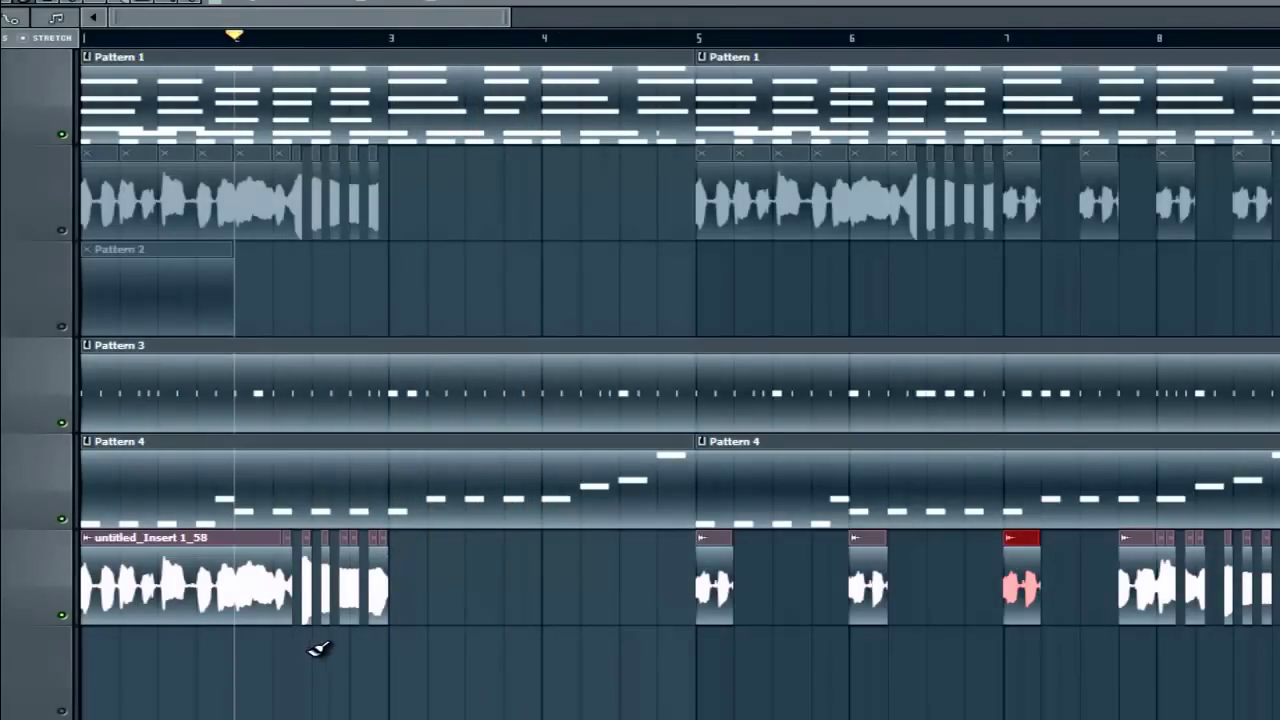
key("space")
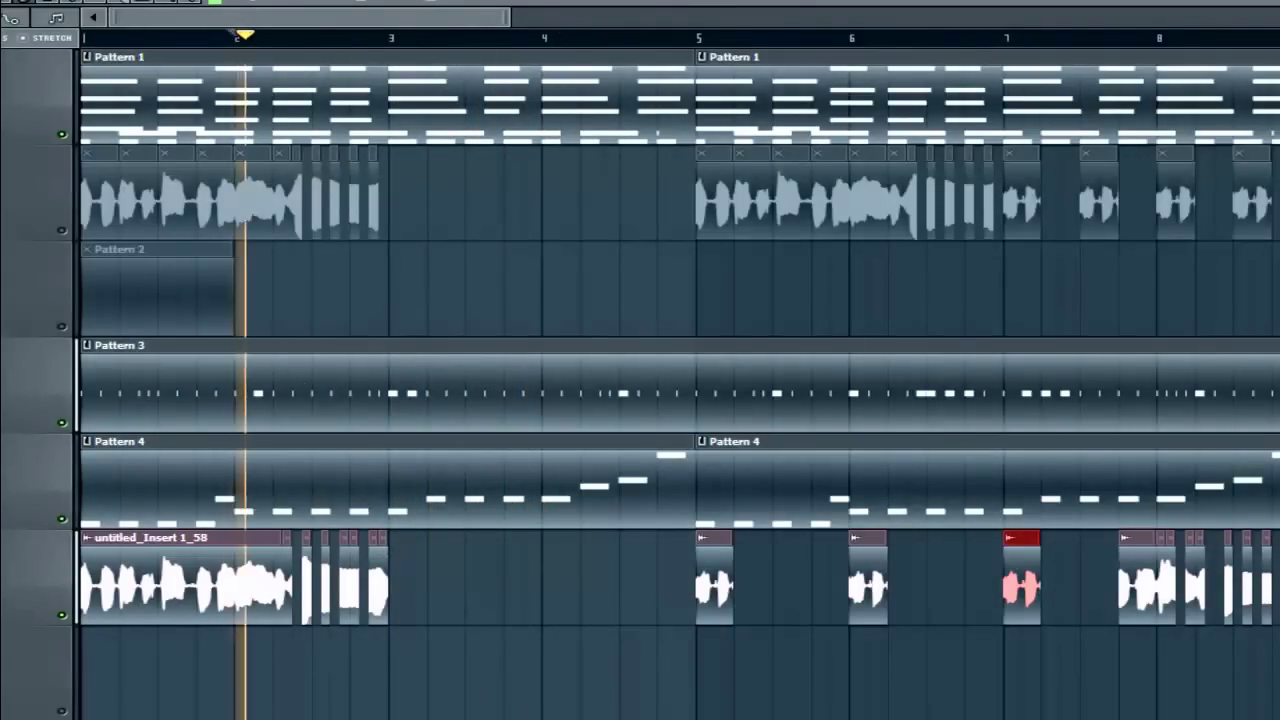
key("space")
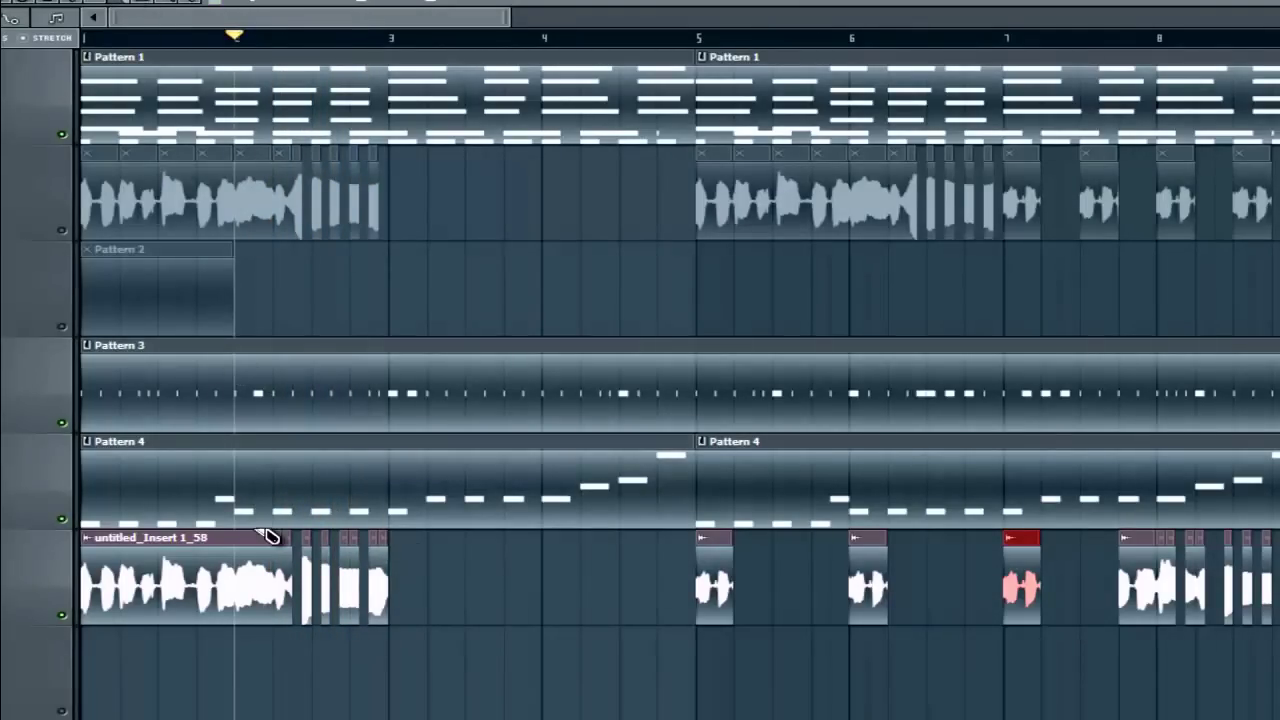
Split the opening vocal at bar 2 and copy its first slices to bar 4 on the track below.
left_click_drag(255, 572, 251, 638)
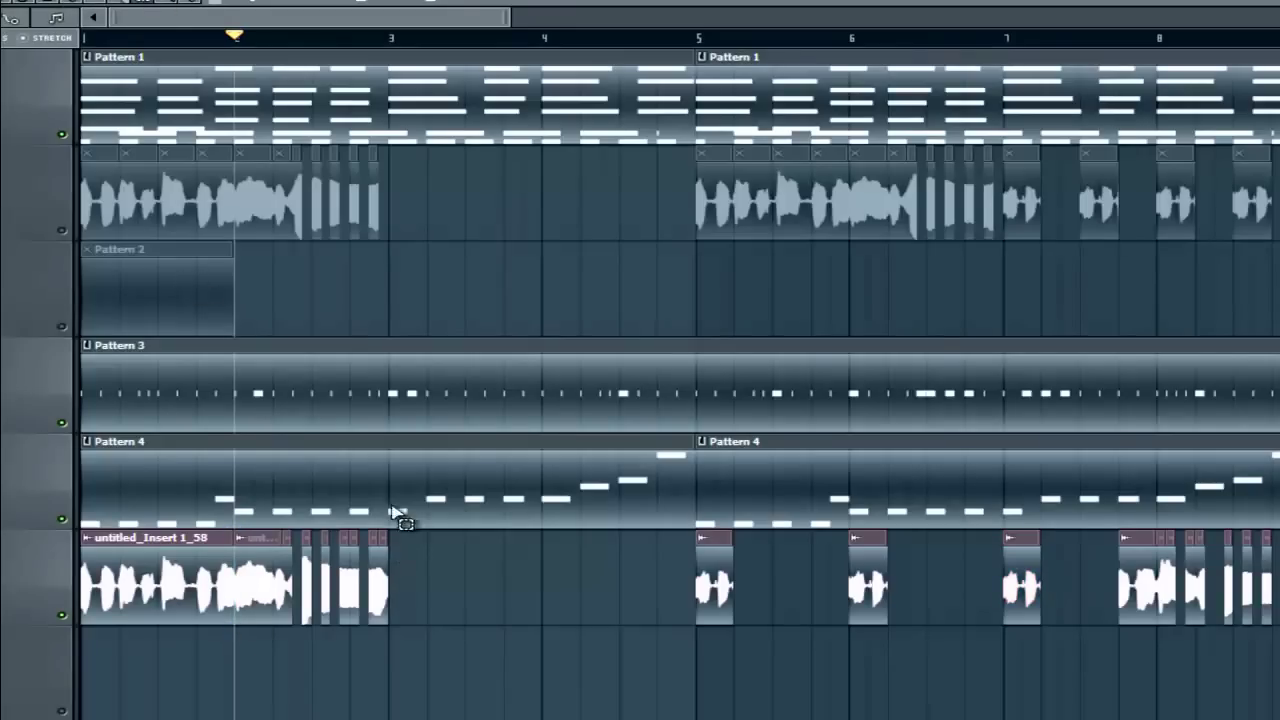
left_click_drag(422, 543, 247, 605)
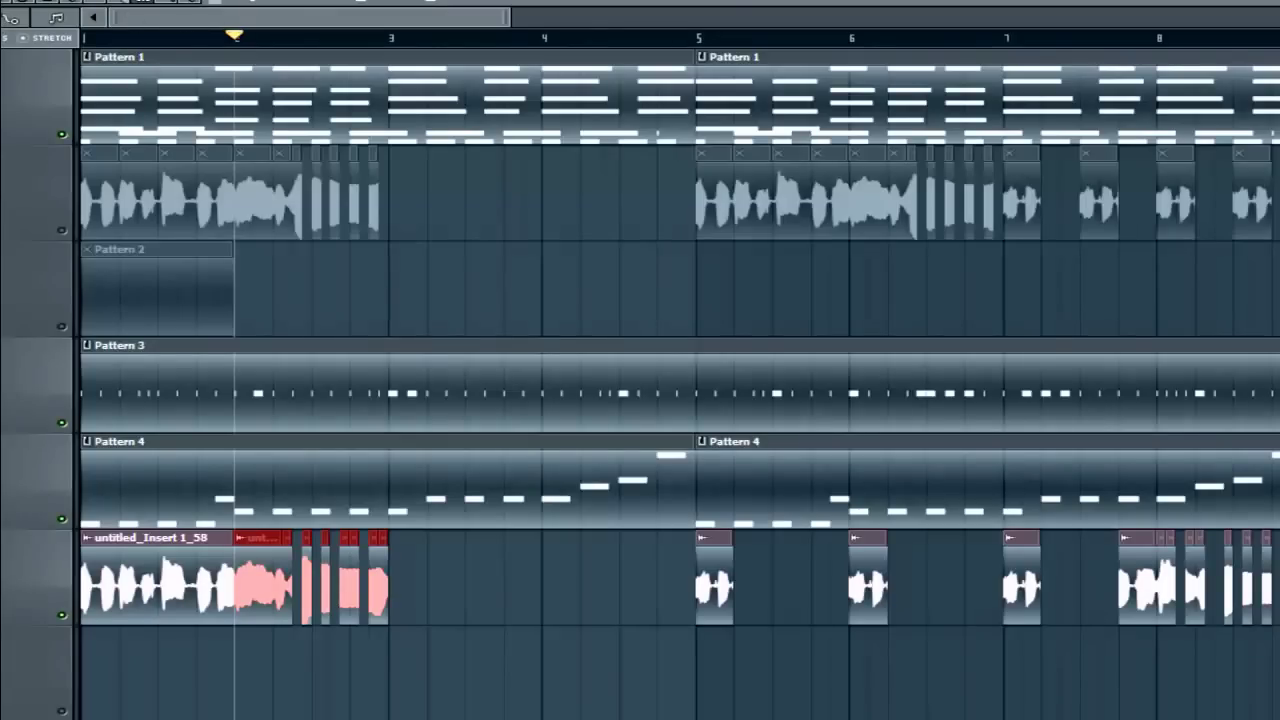
left_click_drag(82, 600, 255, 610)
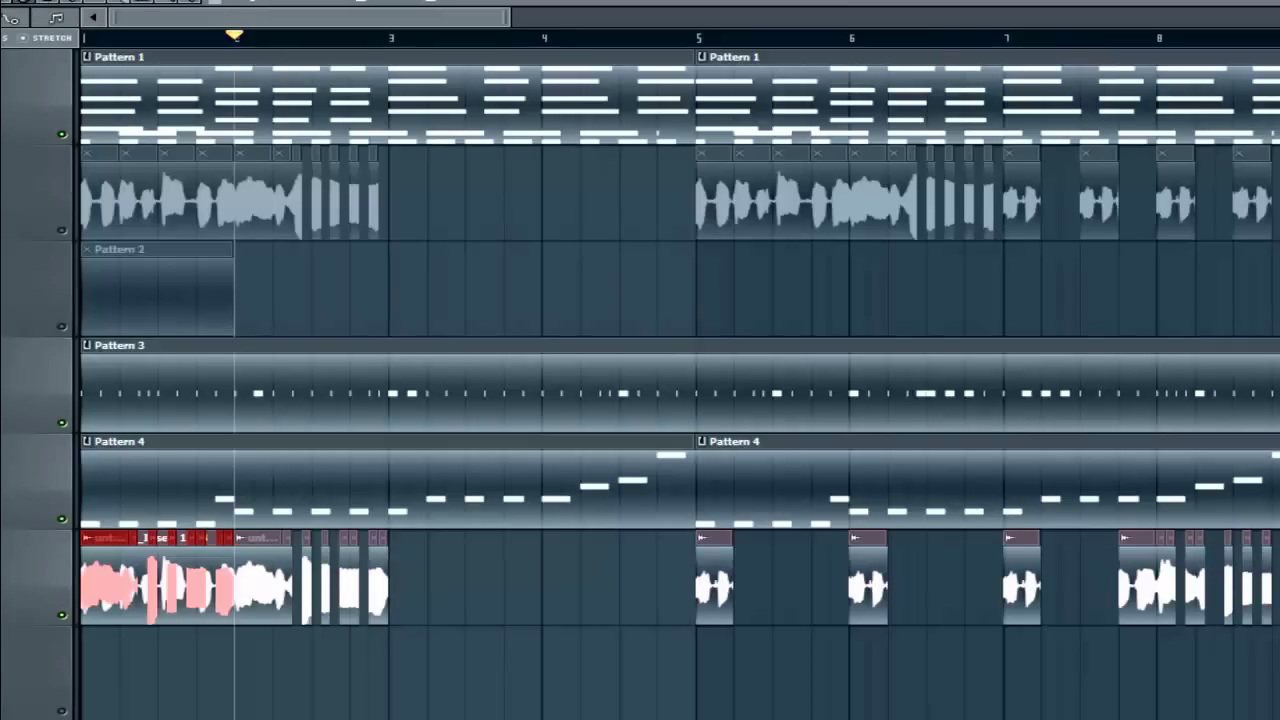
left_click_drag(176, 568, 576, 665)
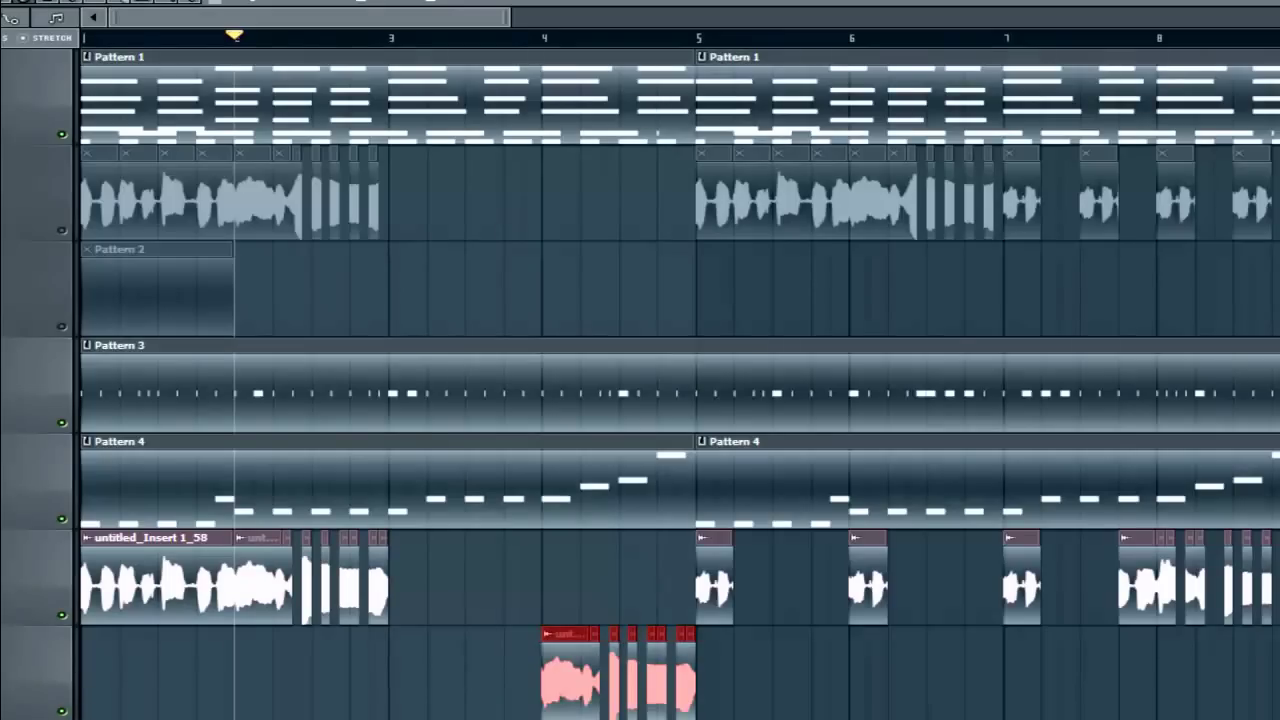
key("space")
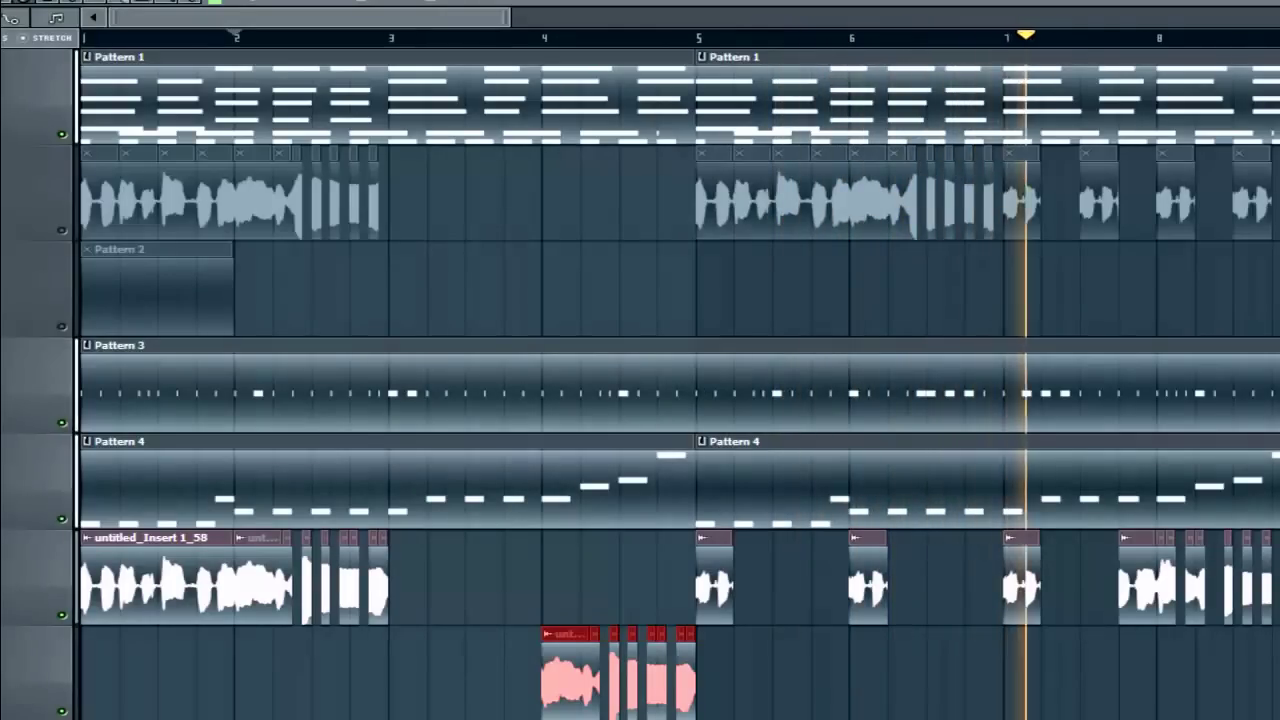
left_click_drag(557, 629, 560, 527)
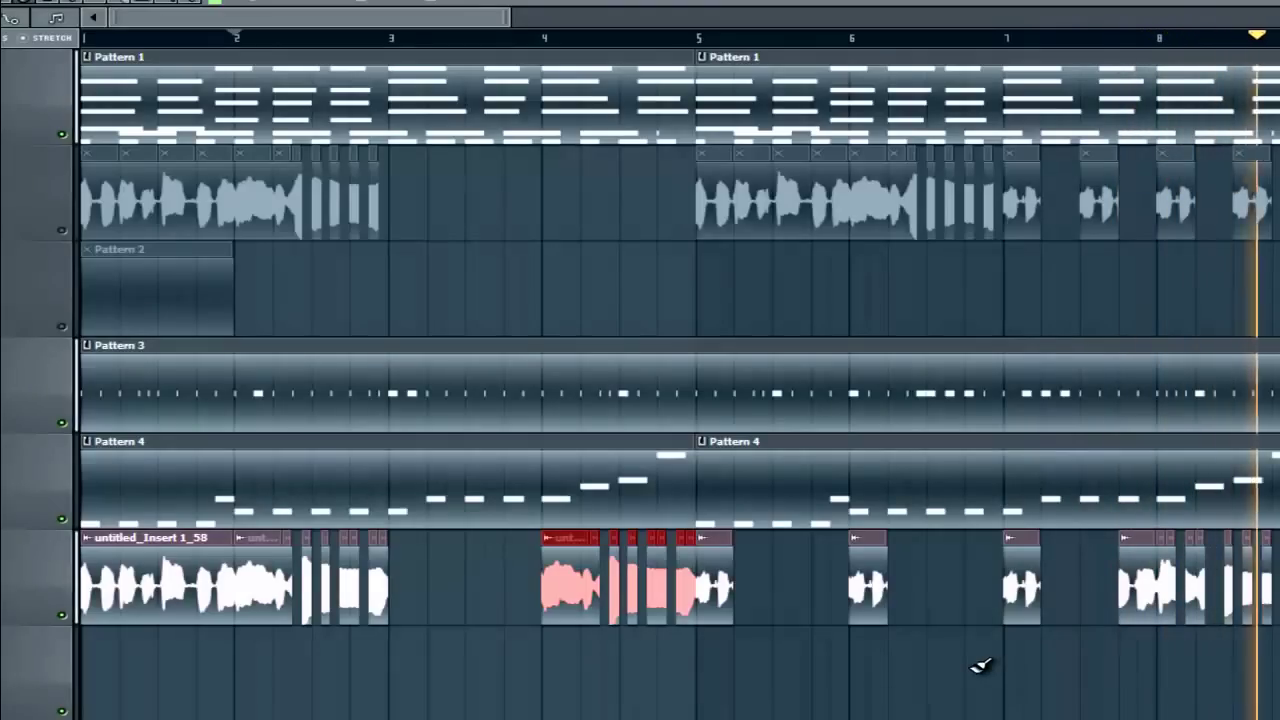
right_click(1020, 584)
key("space")
left_click_drag(236, 38, 137, 48)
key("space")
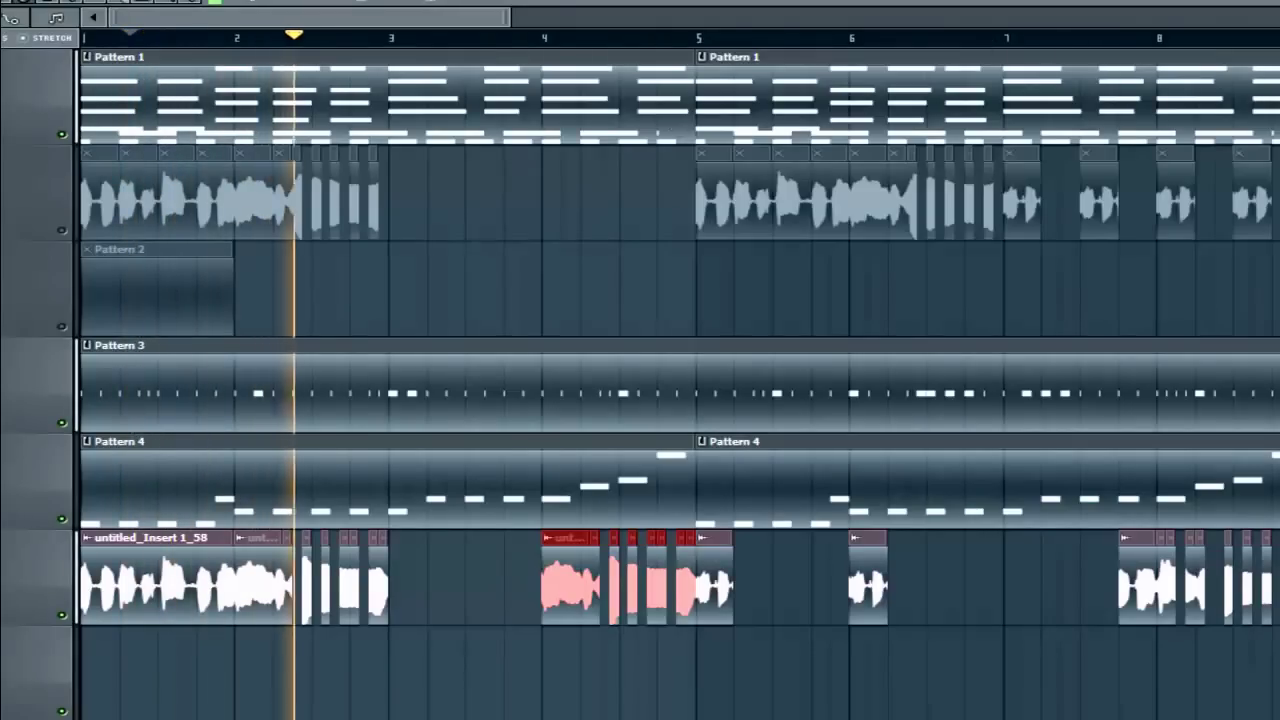
key("space")
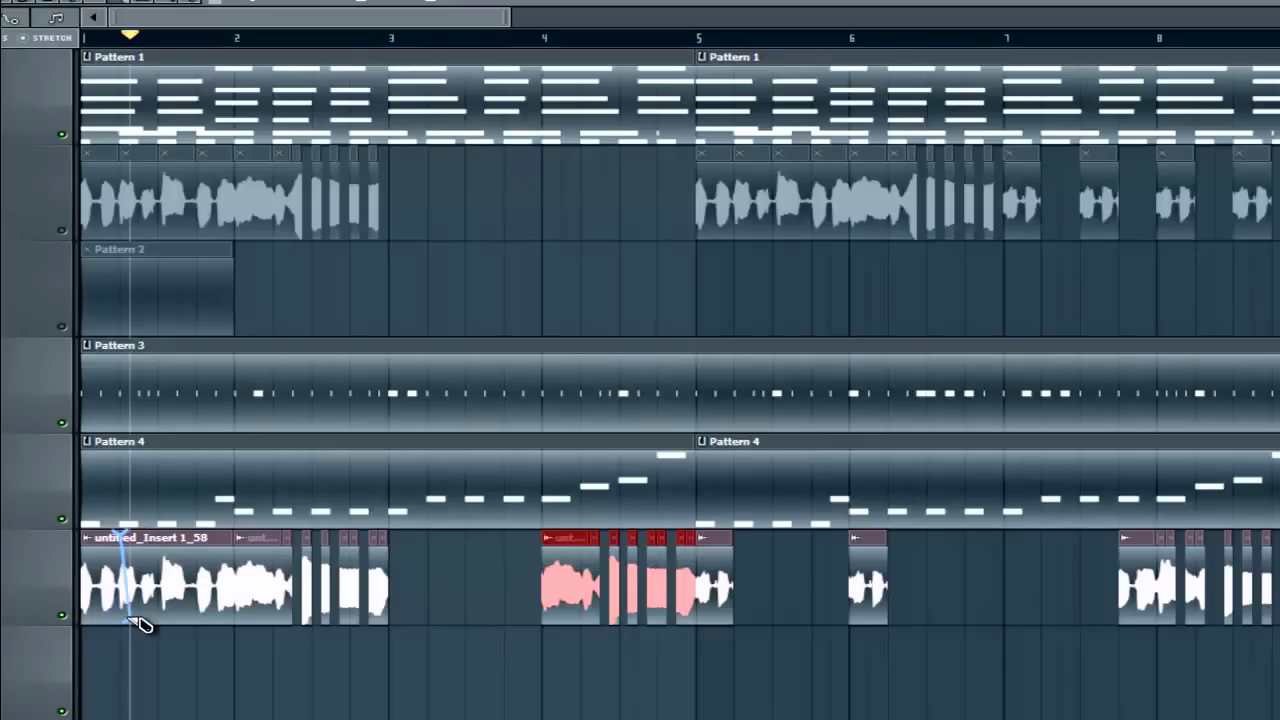
Cut the first vocal clip just after its start and replay the song from the beginning.
left_click_drag(124, 622, 124, 622)
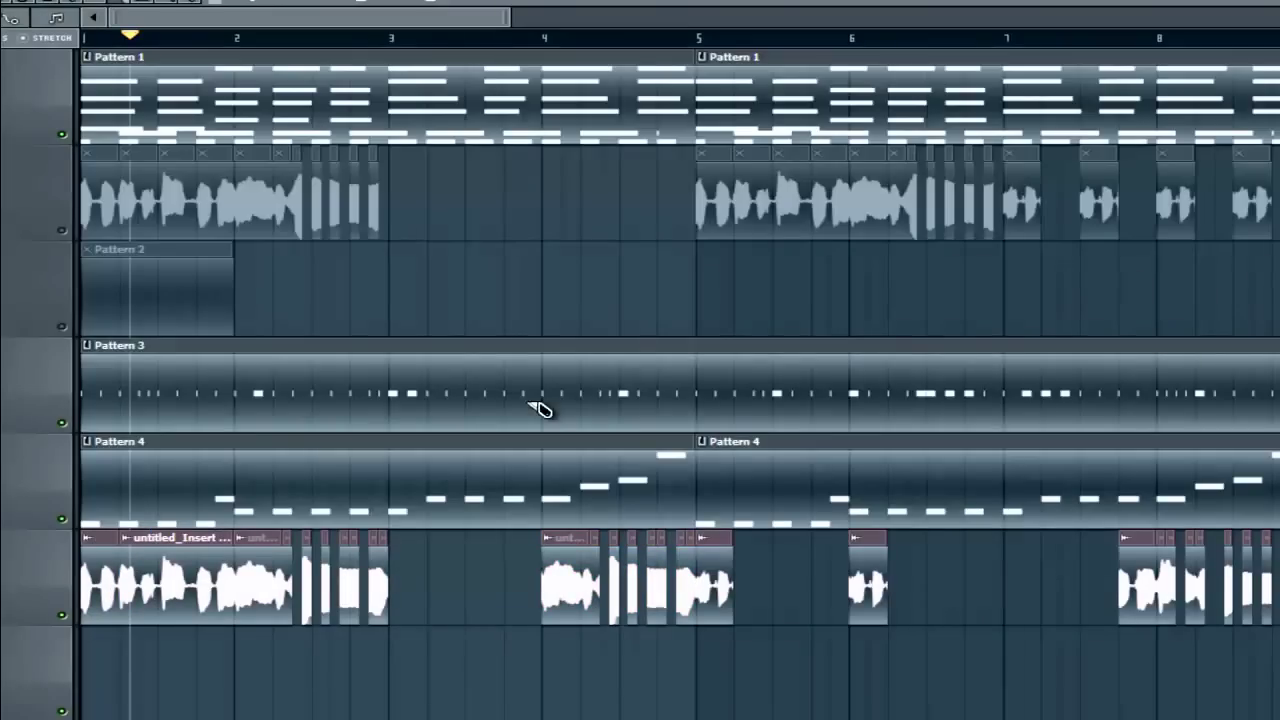
left_click_drag(136, 40, 126, 38)
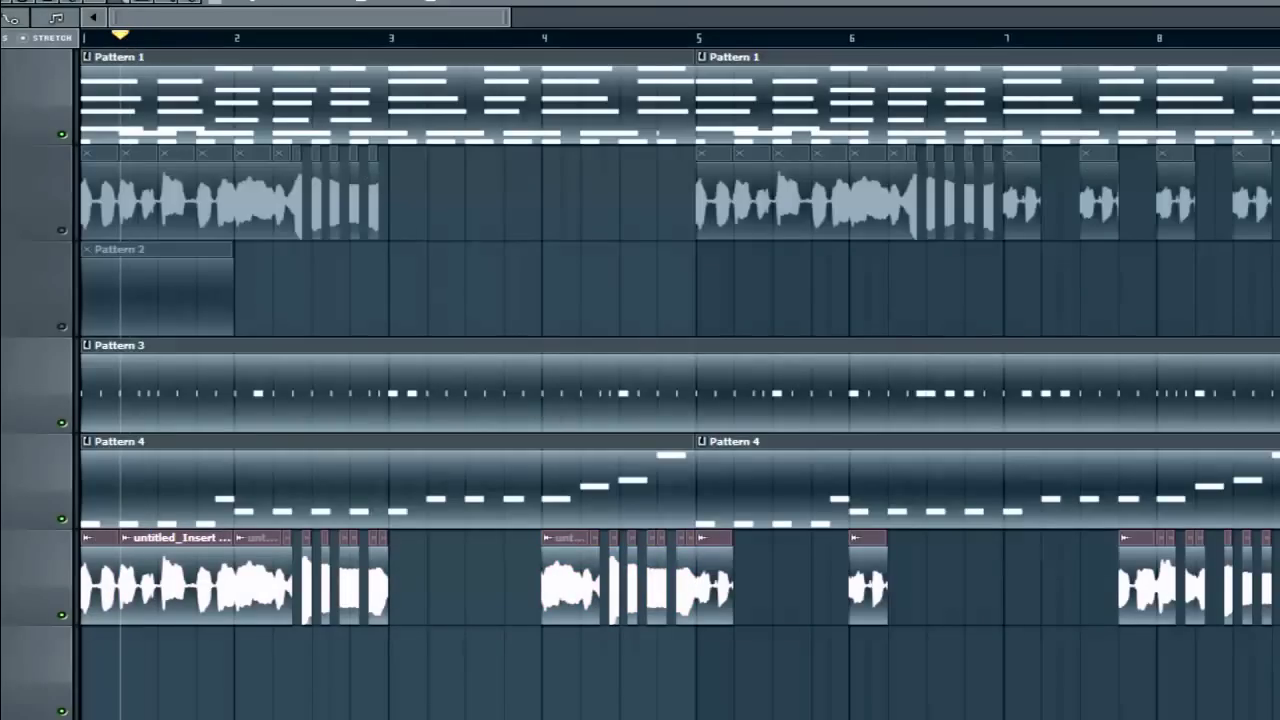
key("space")
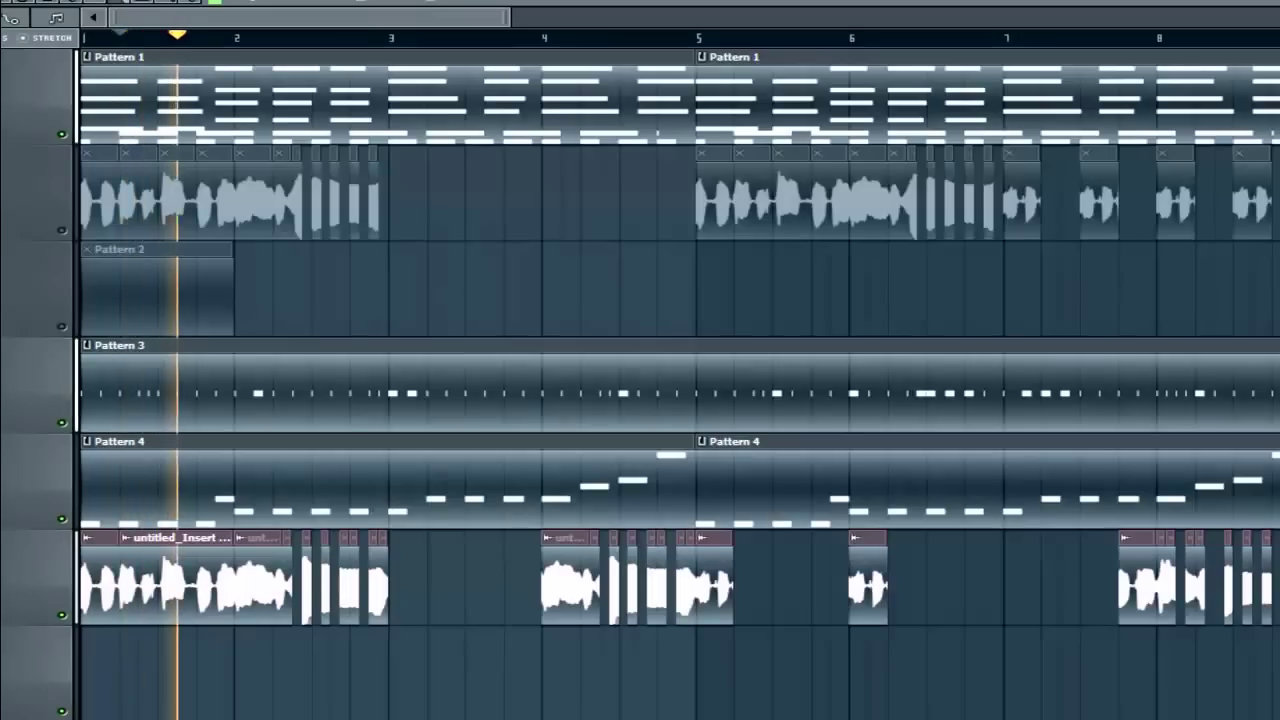
key("space")
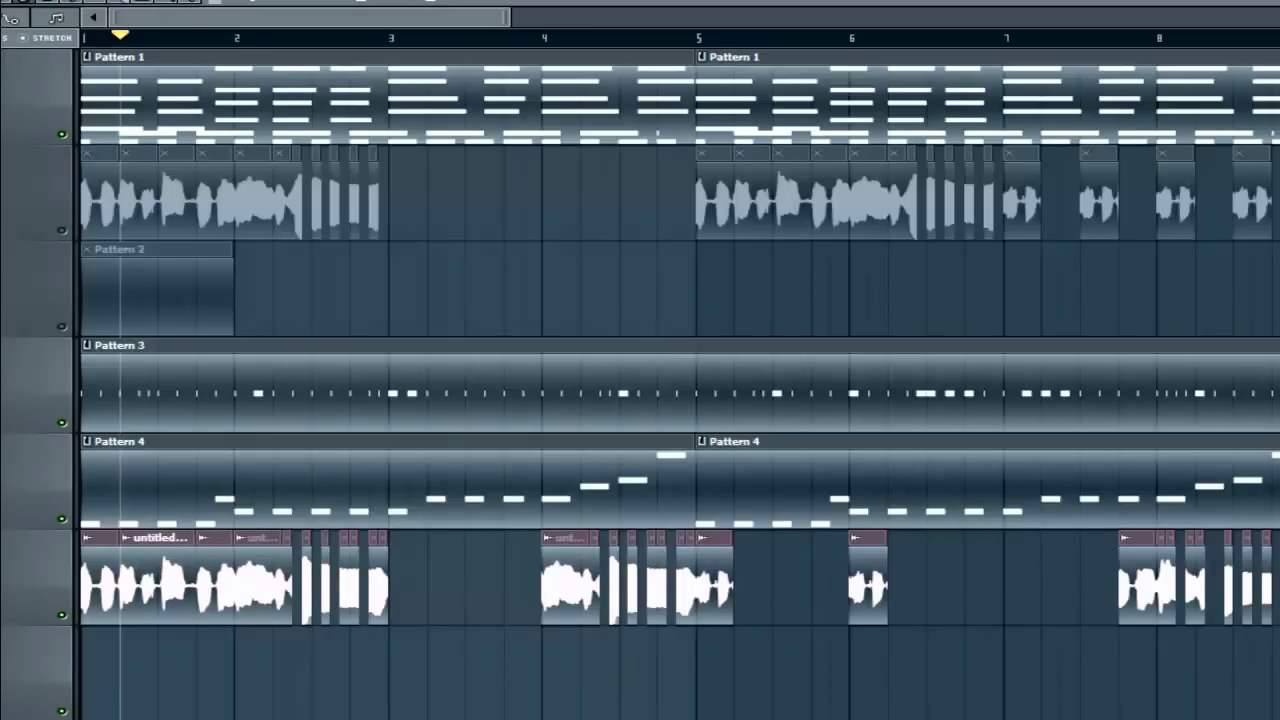
Place a vocal clip at bar 7, nudge it slightly later, and audition it.
left_click(1039, 599)
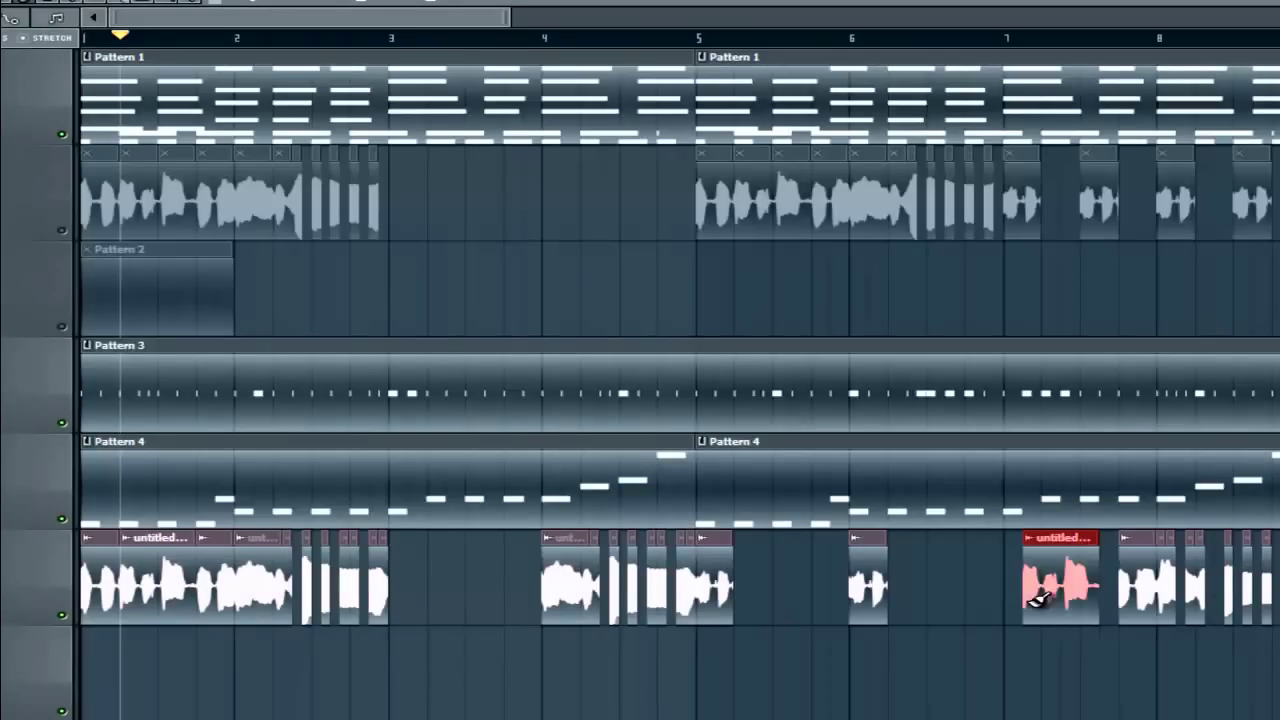
left_click_drag(1071, 590, 1087, 588)
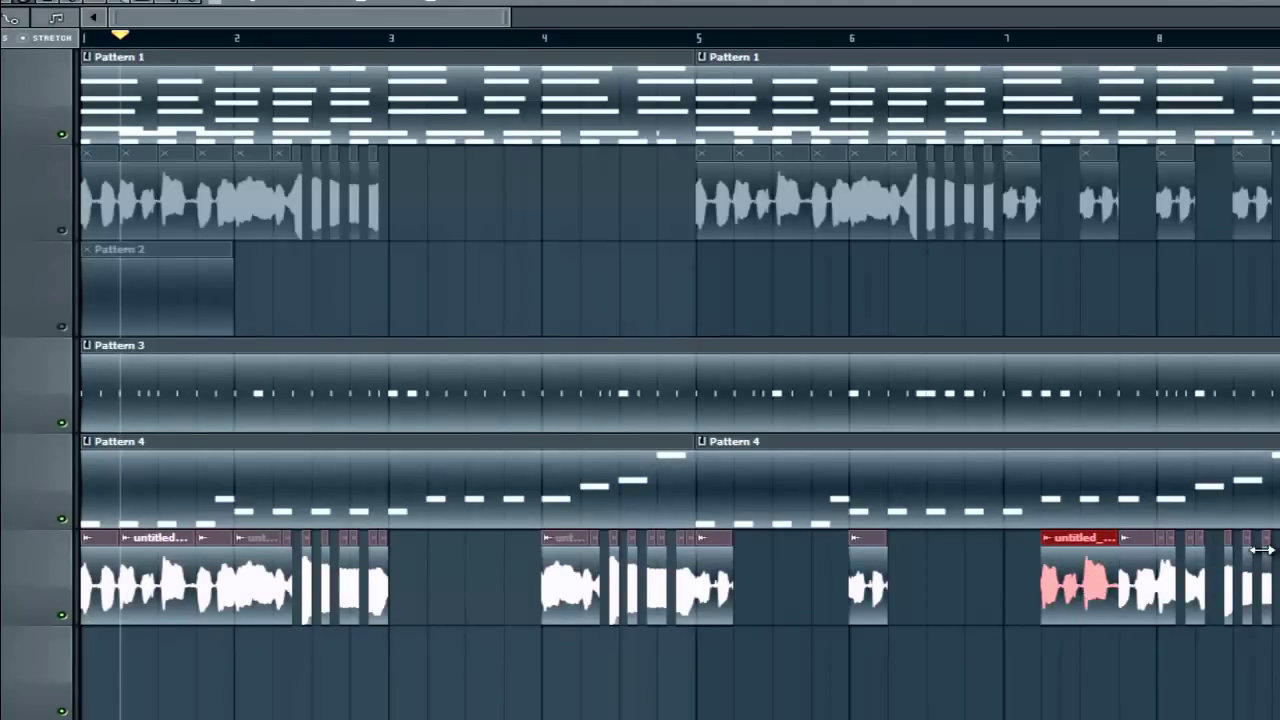
left_click(1061, 37)
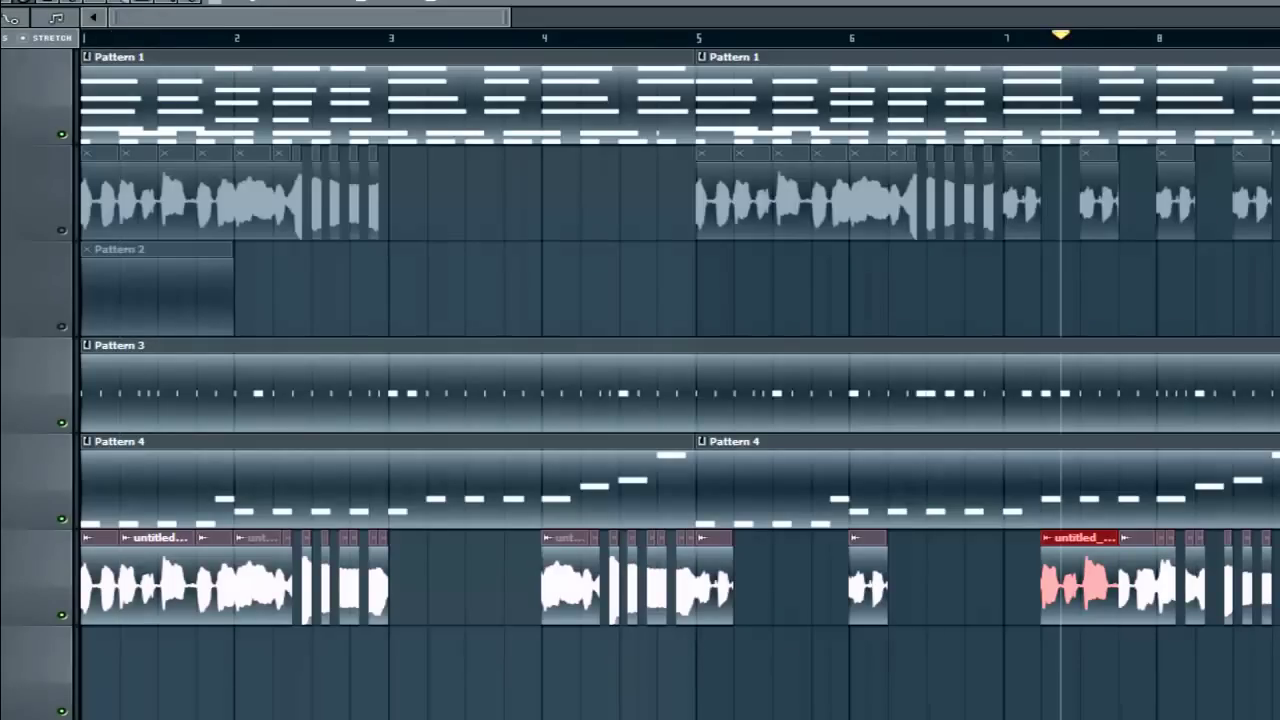
key("space")
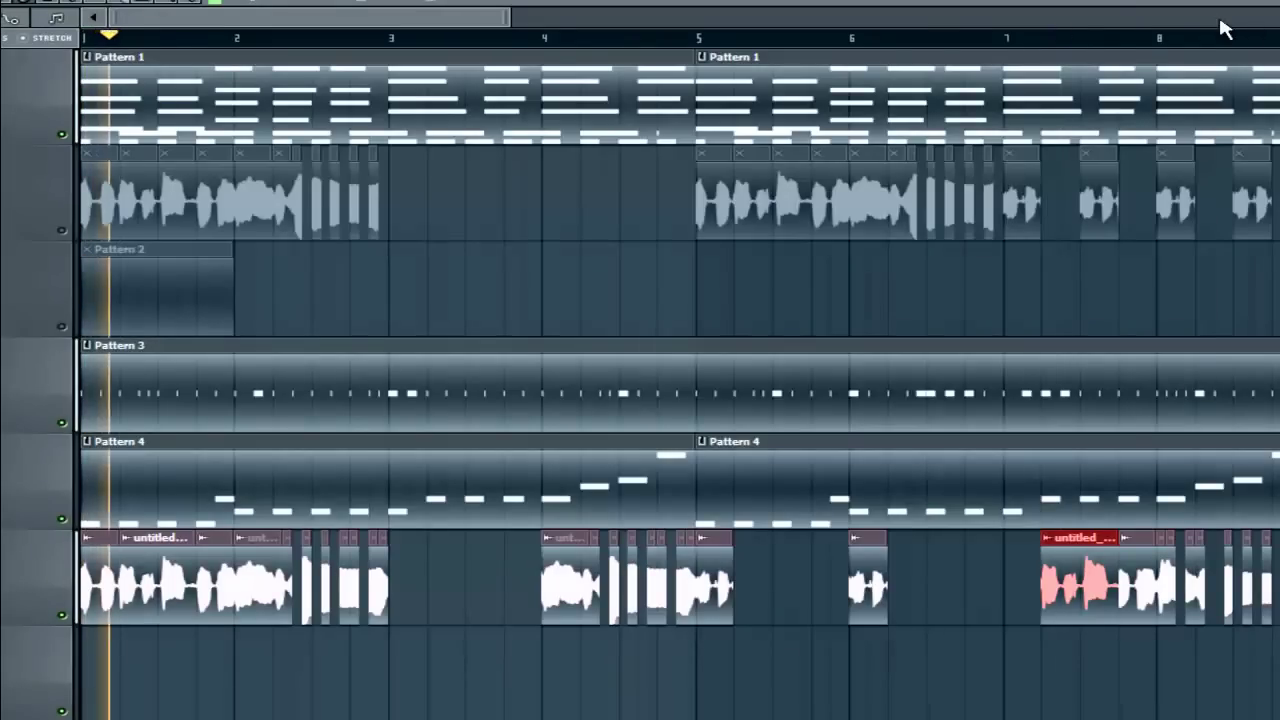
left_click(1065, 40)
left_click(1033, 42)
key("space")
key("space")
left_click(1030, 42)
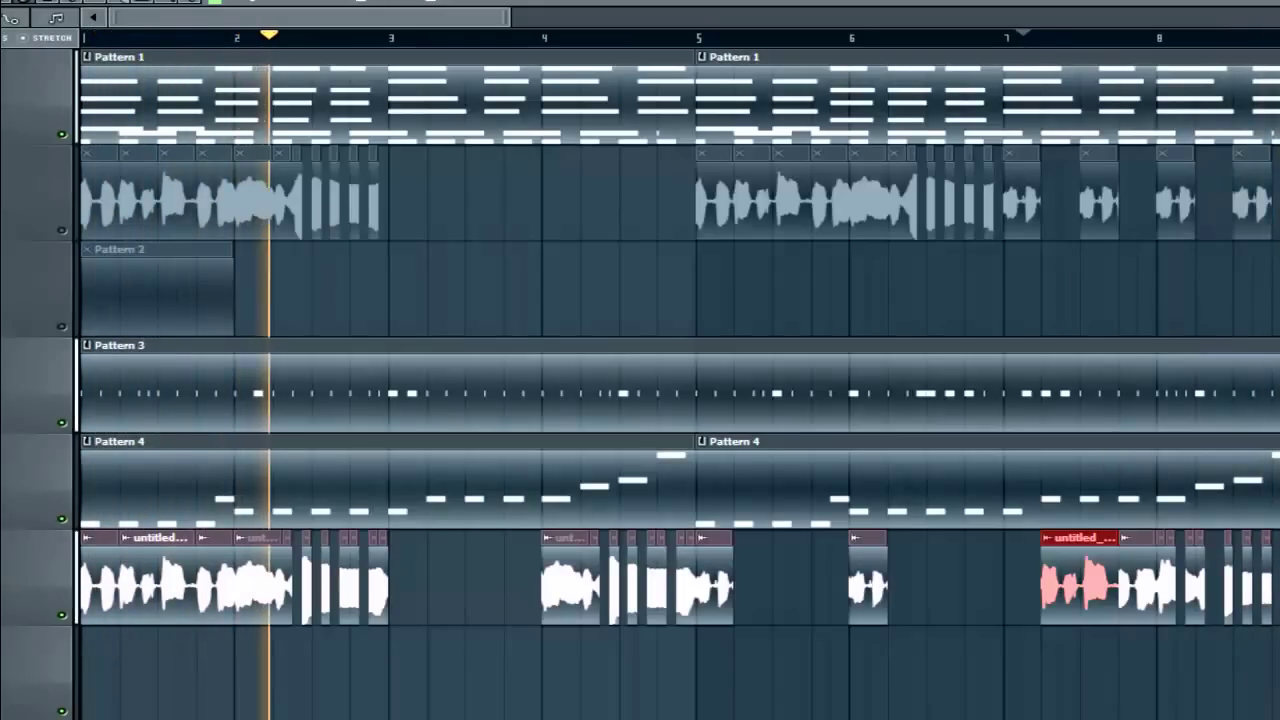
key("space")
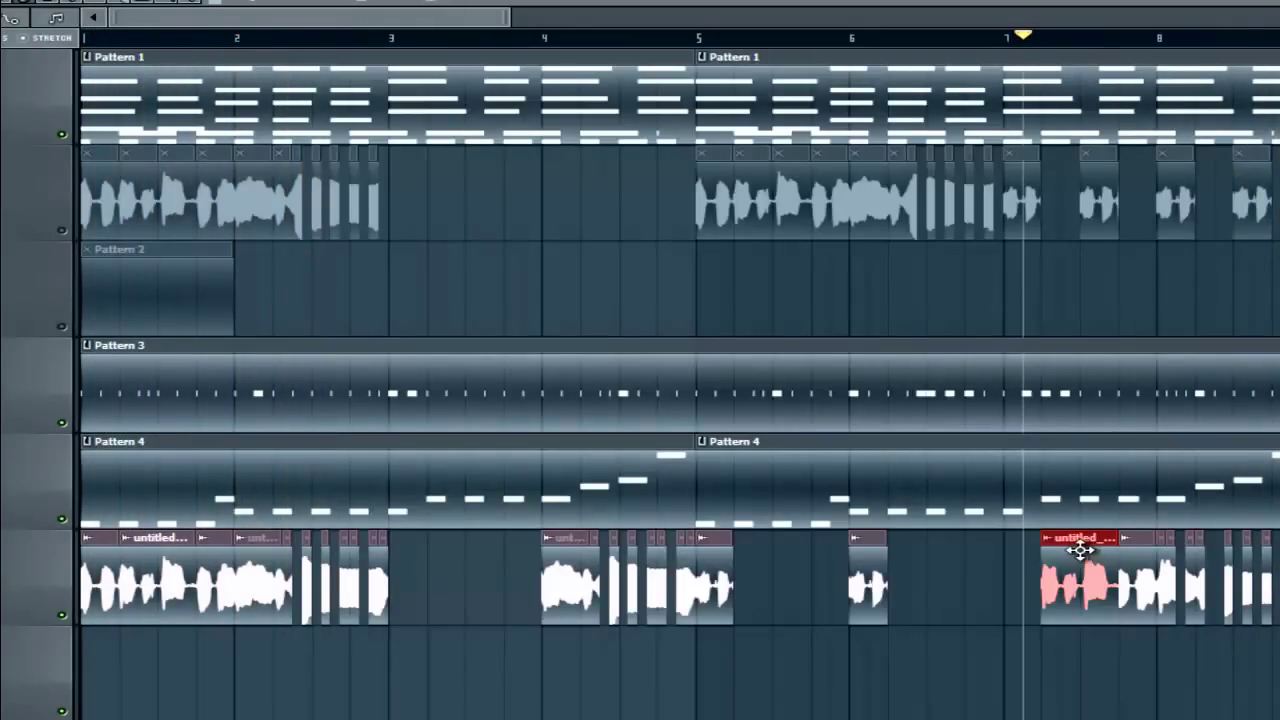
Replace the bar-7 clip with a freshly painted one, add a short snippet before it, and play.
right_click(1080, 549)
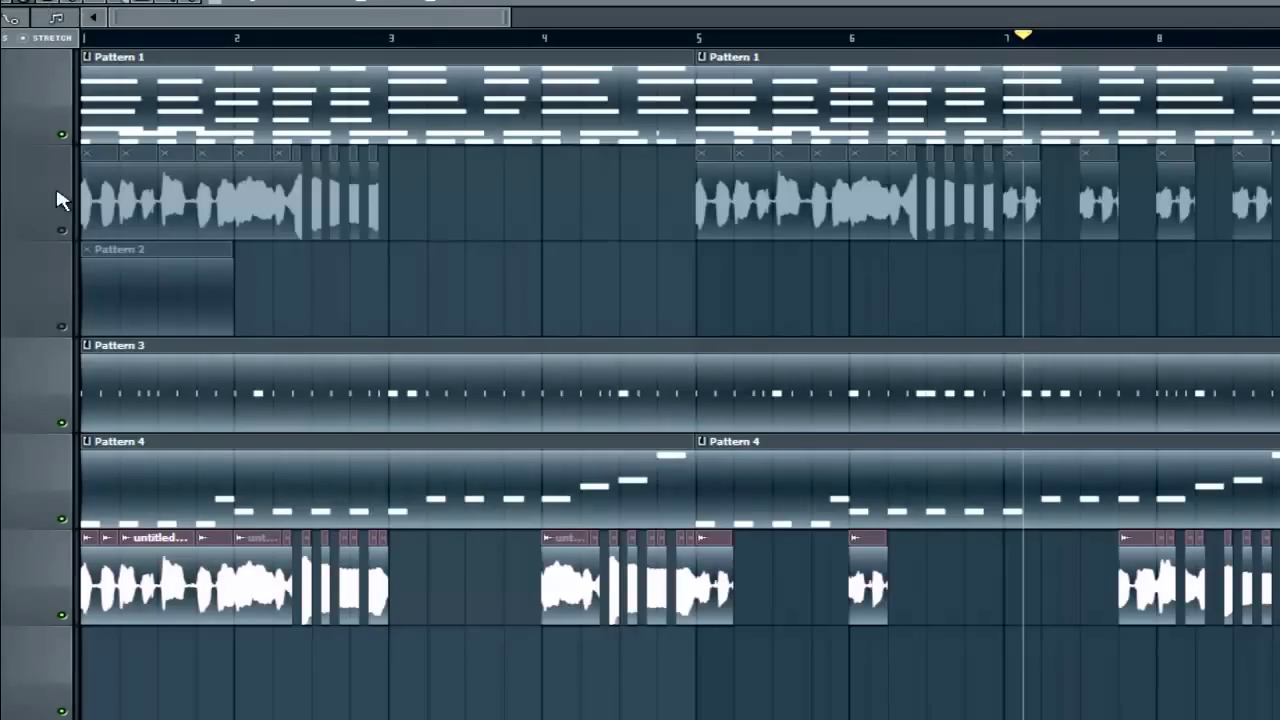
left_click(1040, 585)
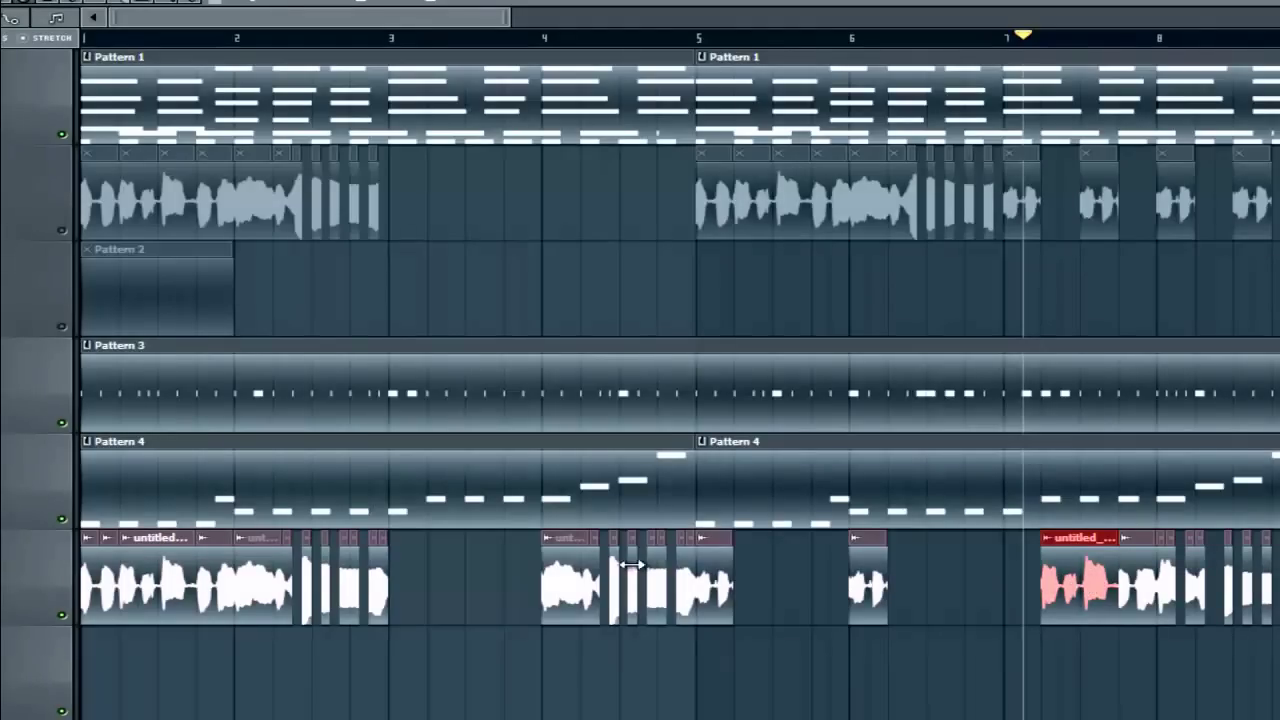
left_click(109, 549)
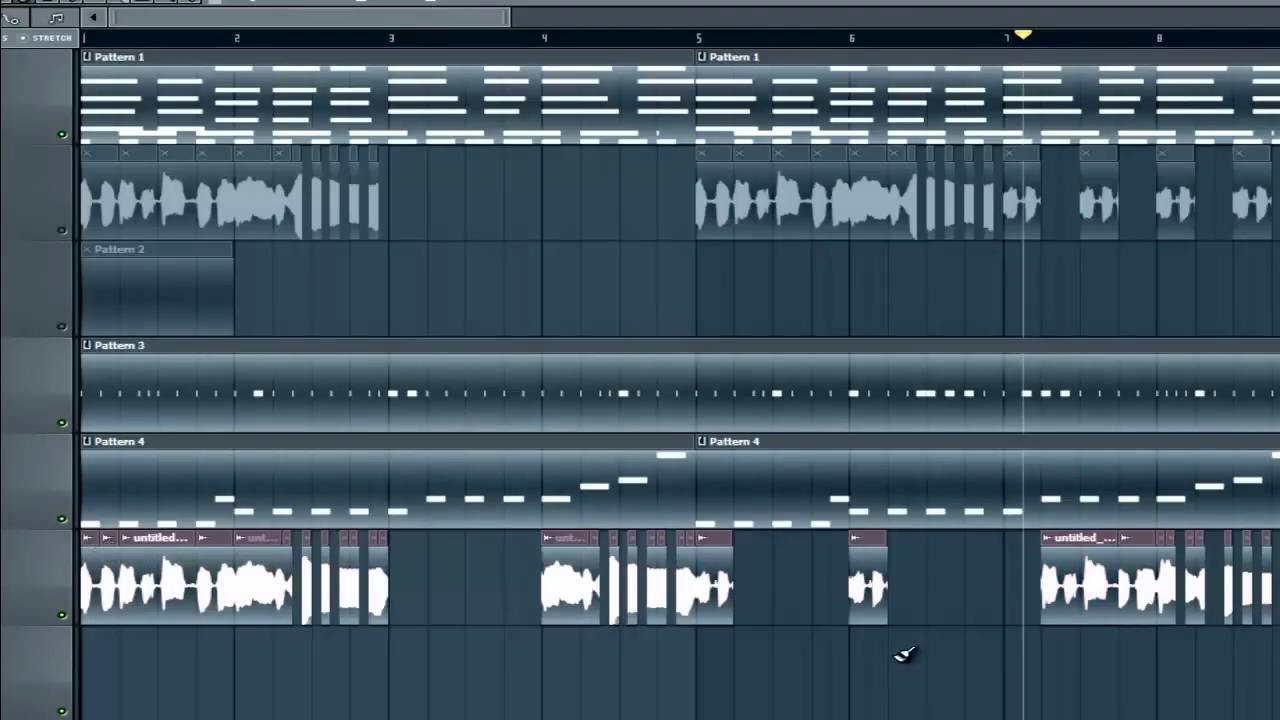
left_click(1024, 618)
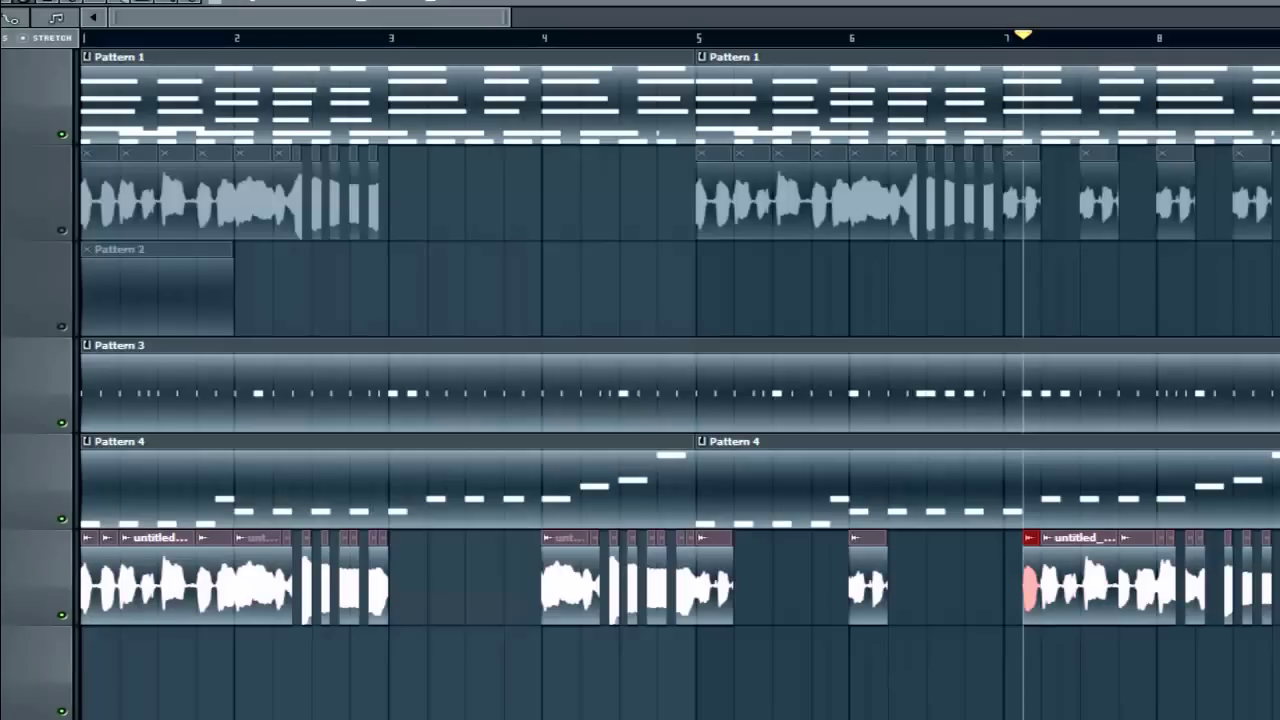
key("space")
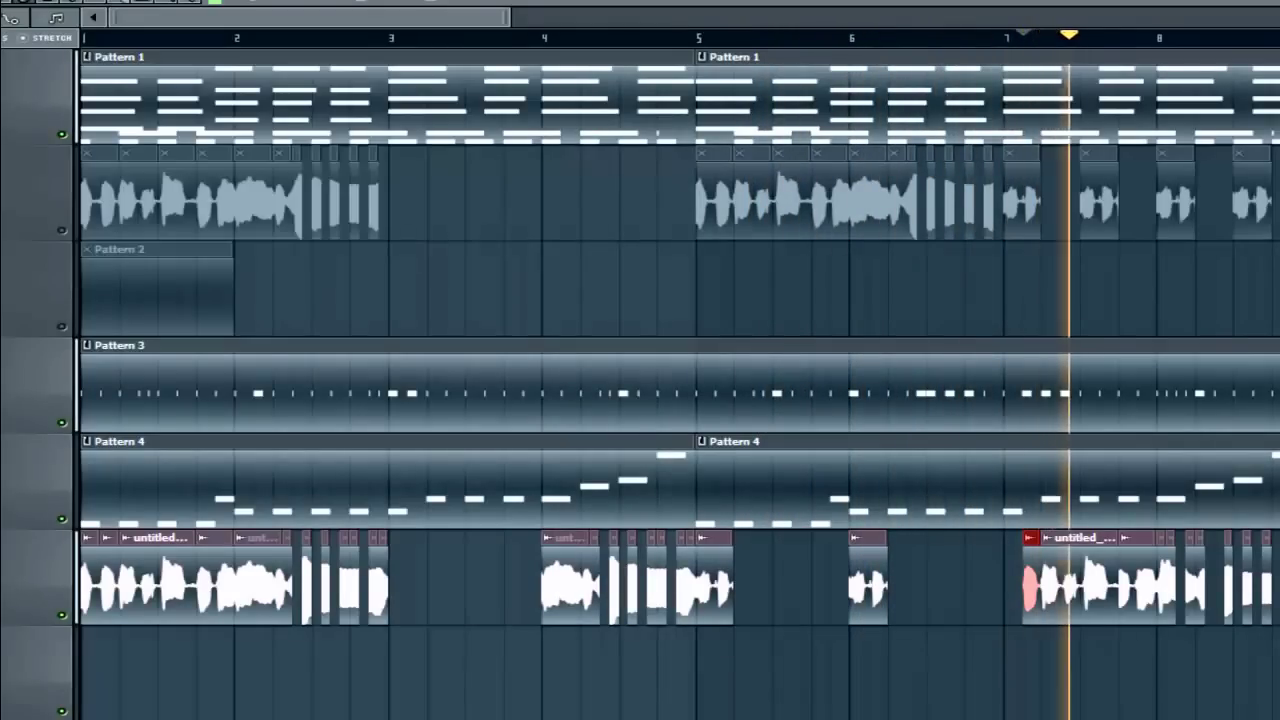
Delete the short clip after bar 7, audition from bar 7, and remove a trial clip at the track's end.
right_click(1148, 588)
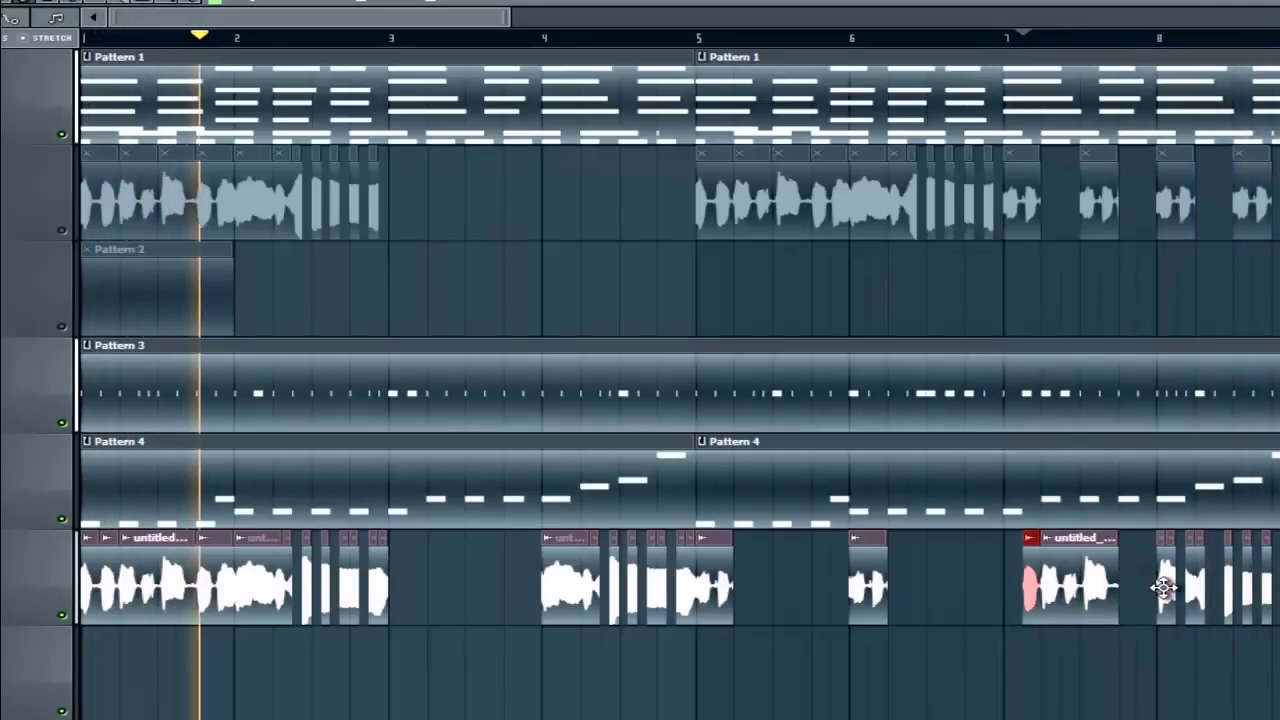
key("space")
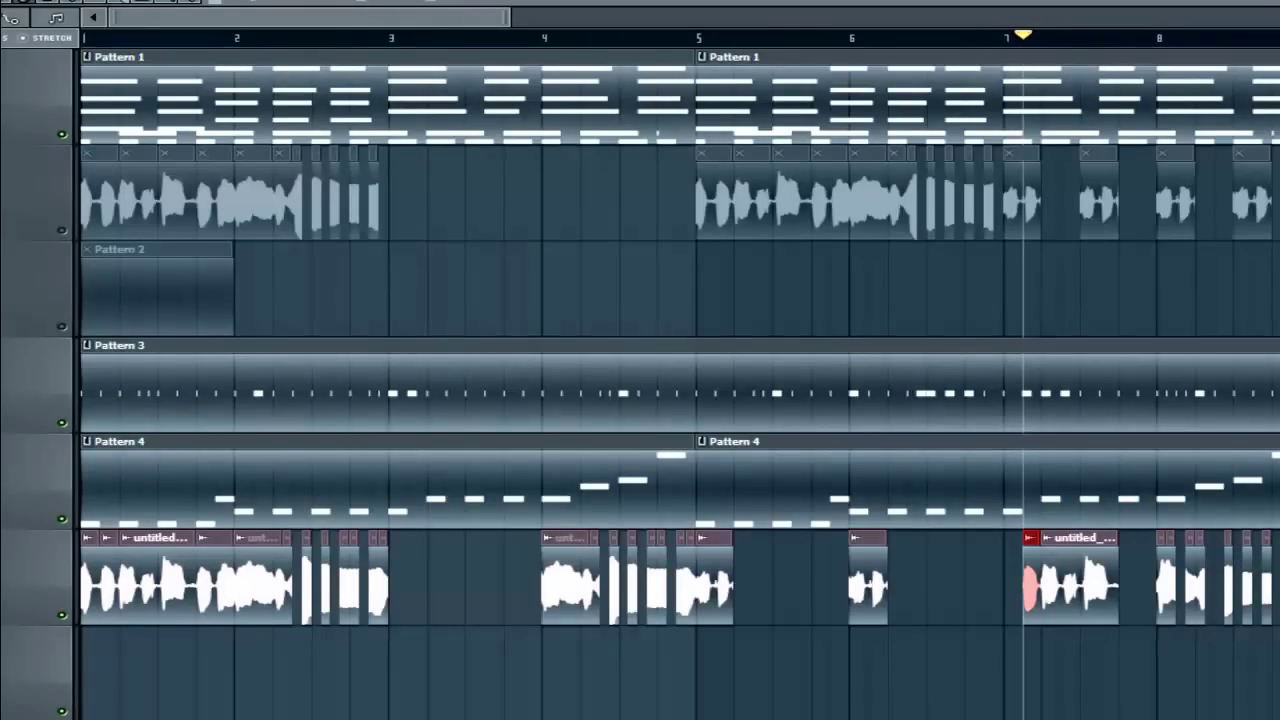
key("space")
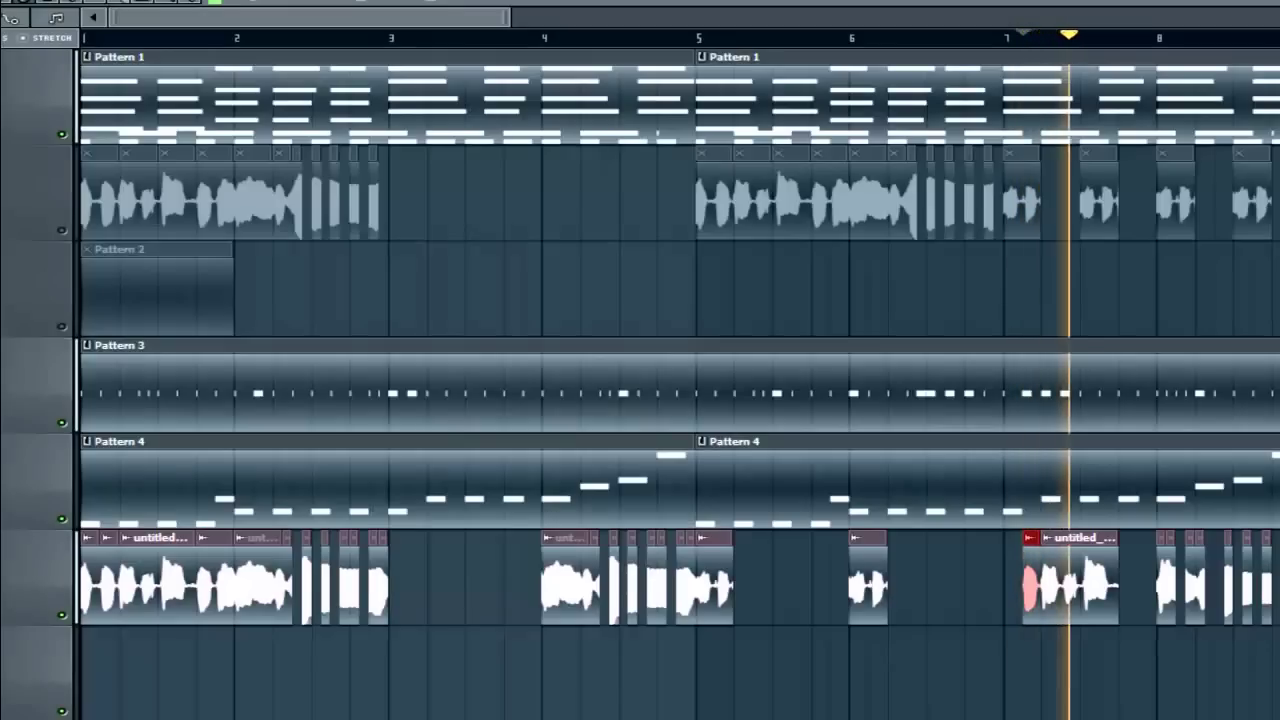
key("space")
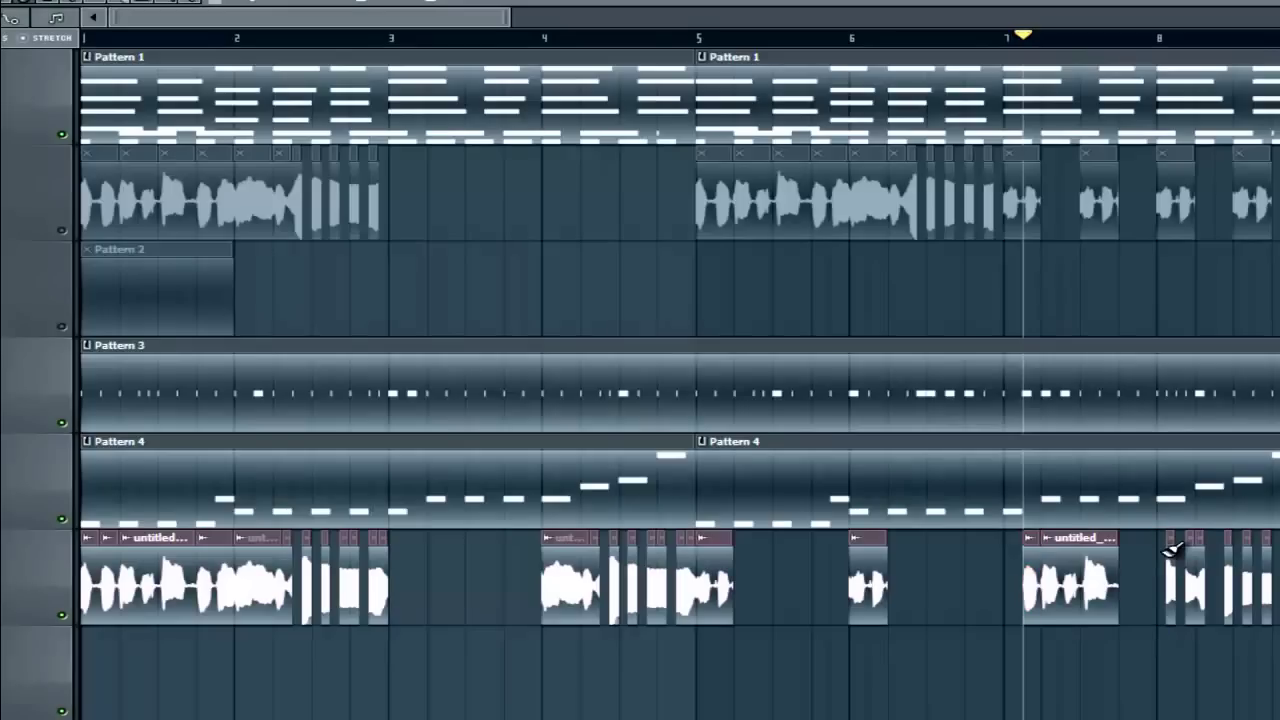
key("space")
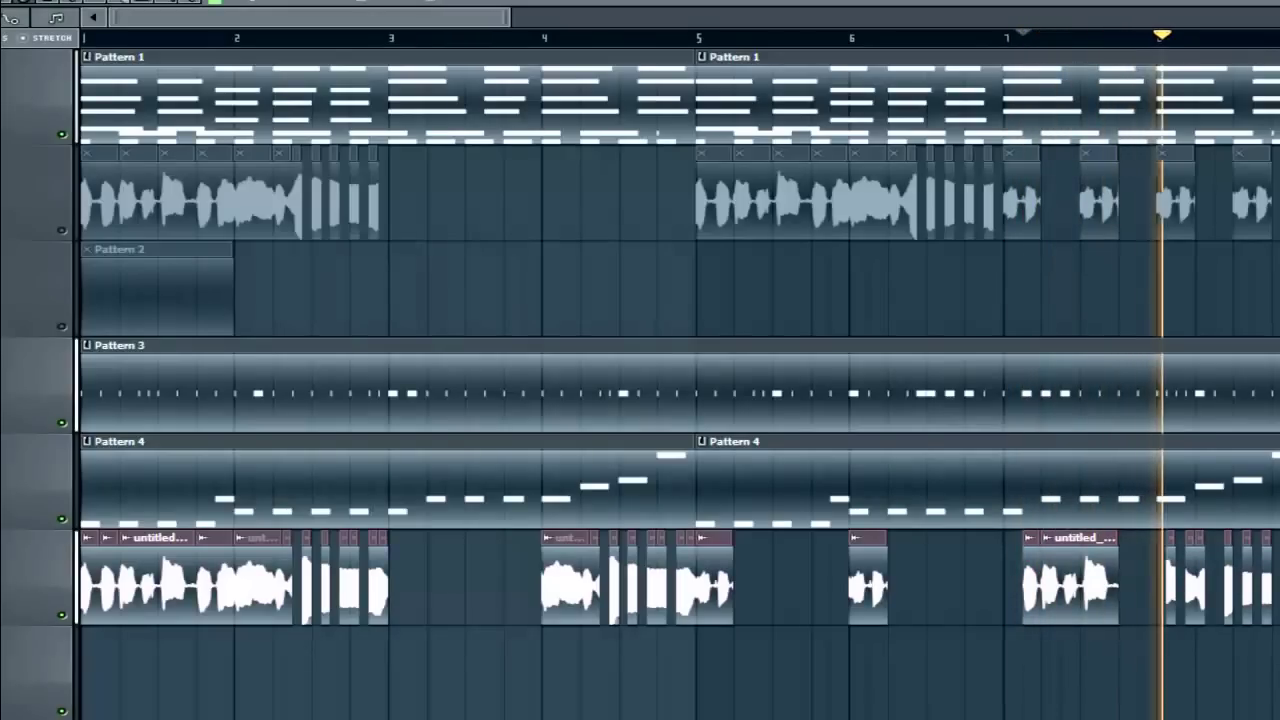
key("space")
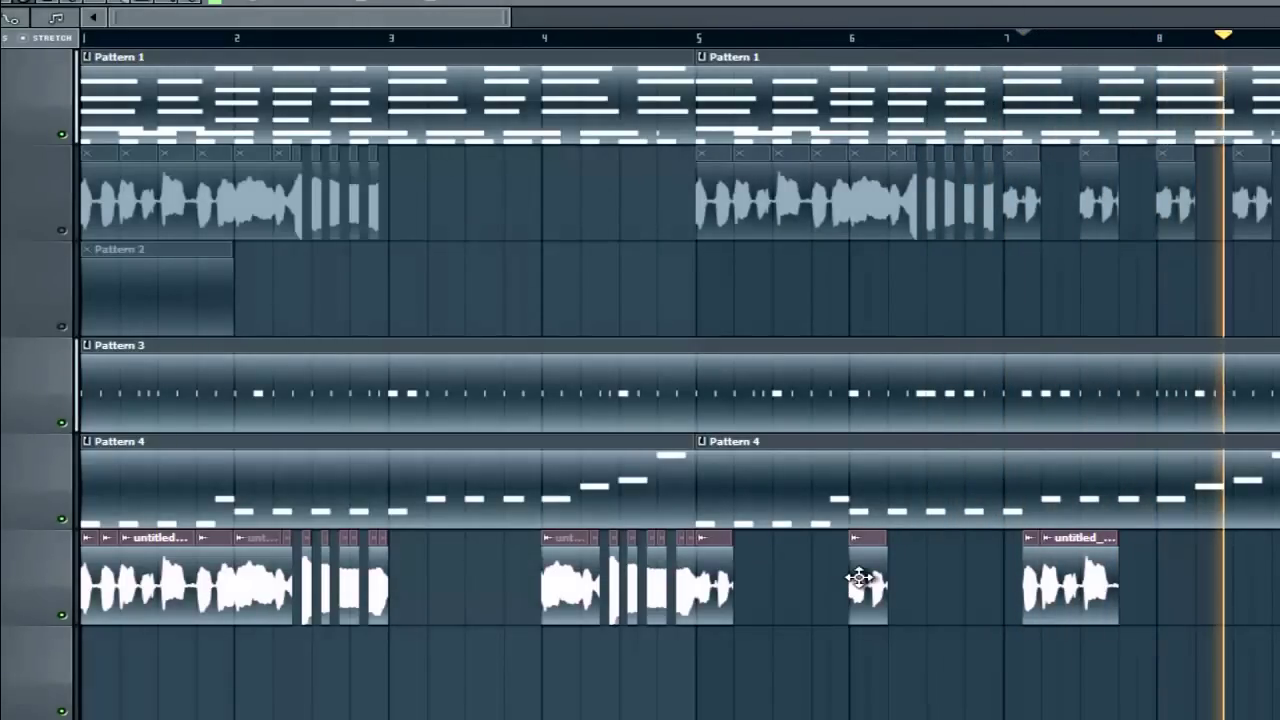
left_click(1240, 565)
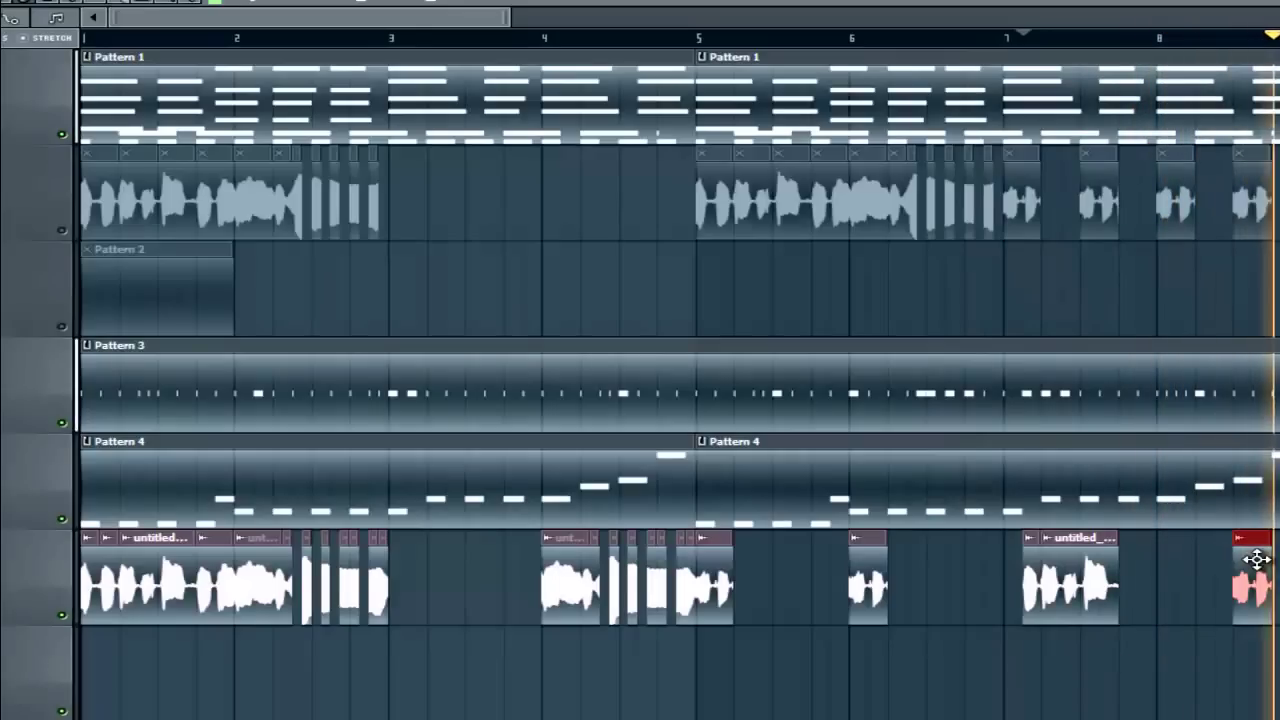
right_click(1256, 560)
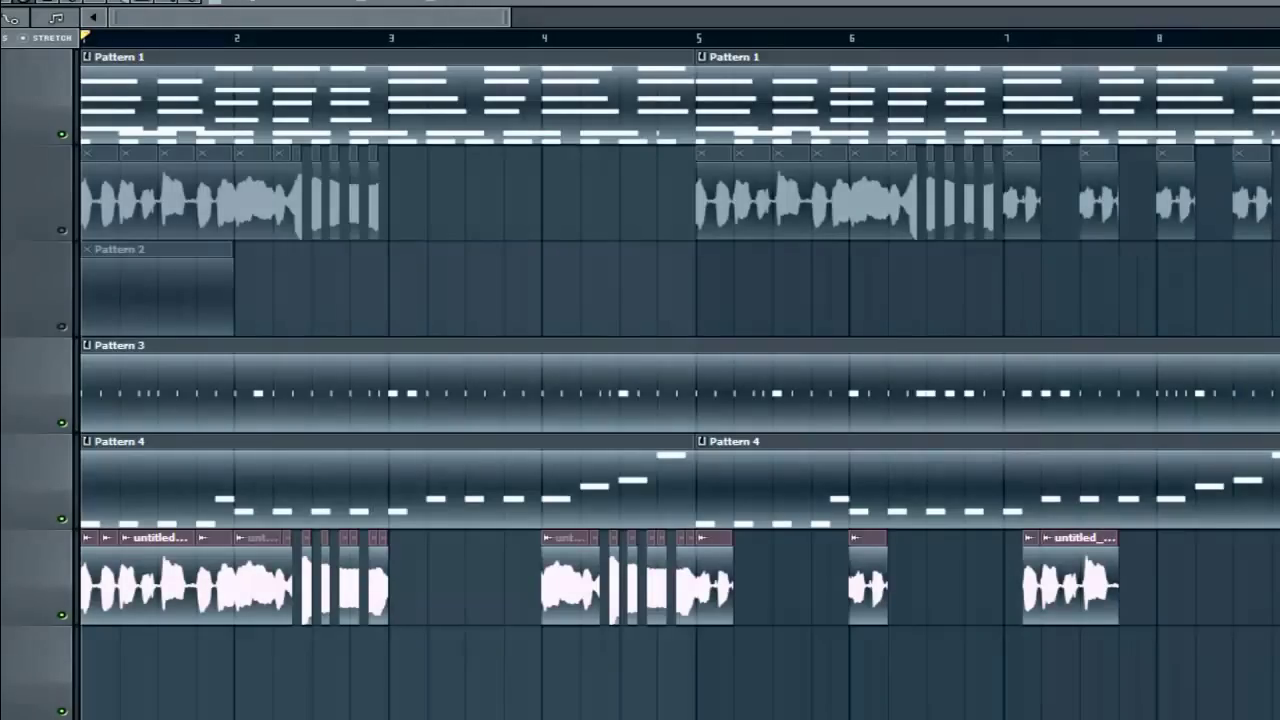
Open the Mixer on Insert 7 with F9 and arrange it beside the Fruity Delay 2 settings.
key("F9")
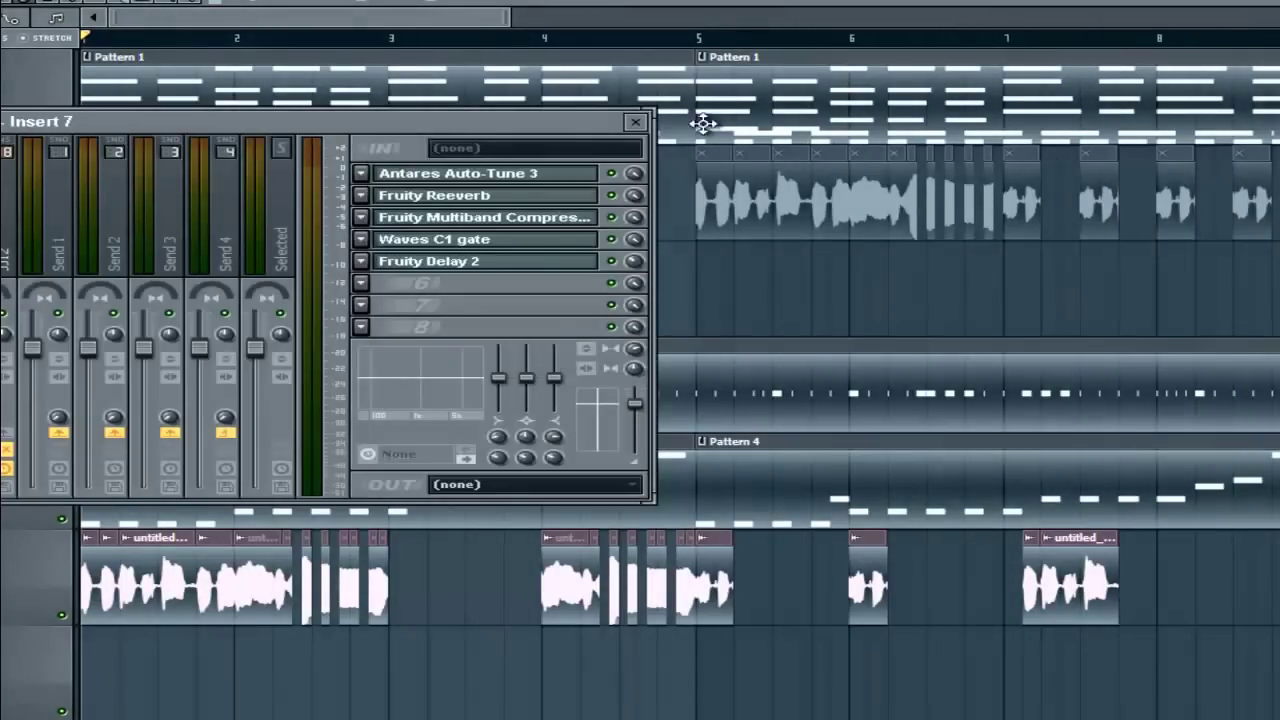
left_click_drag(562, 133, 714, 178)
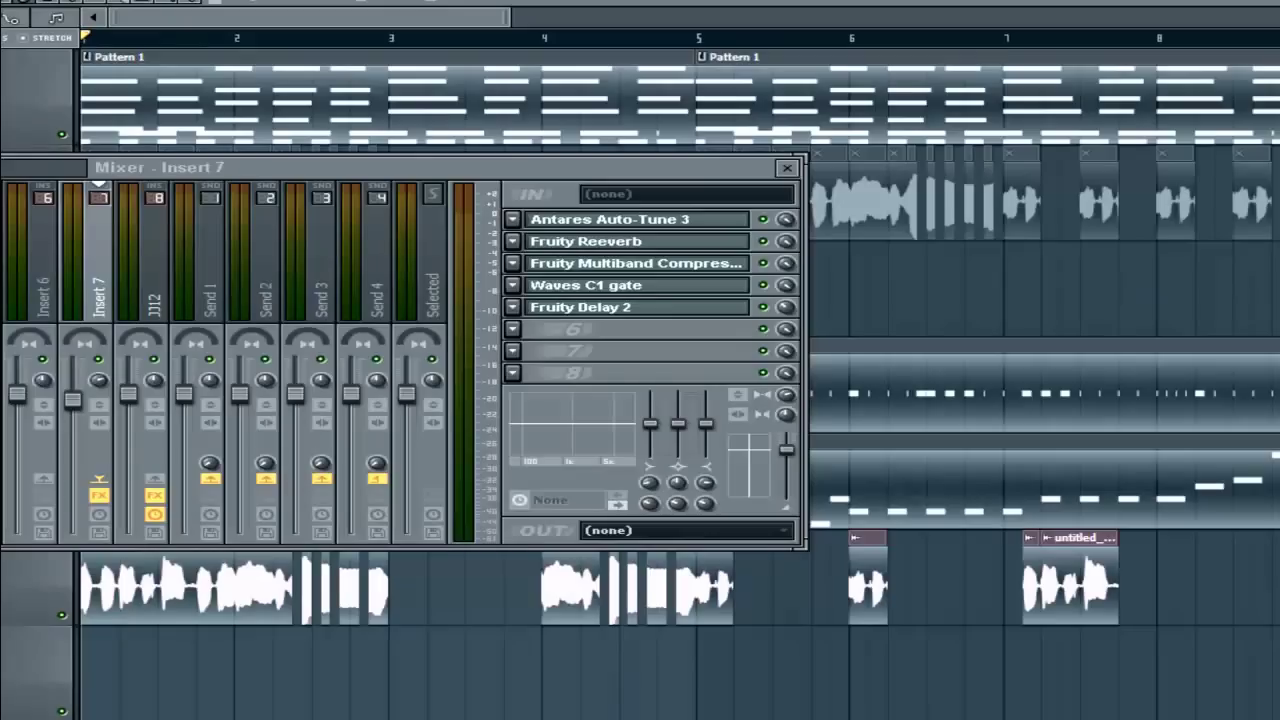
left_click_drag(1274, 264, 866, 403)
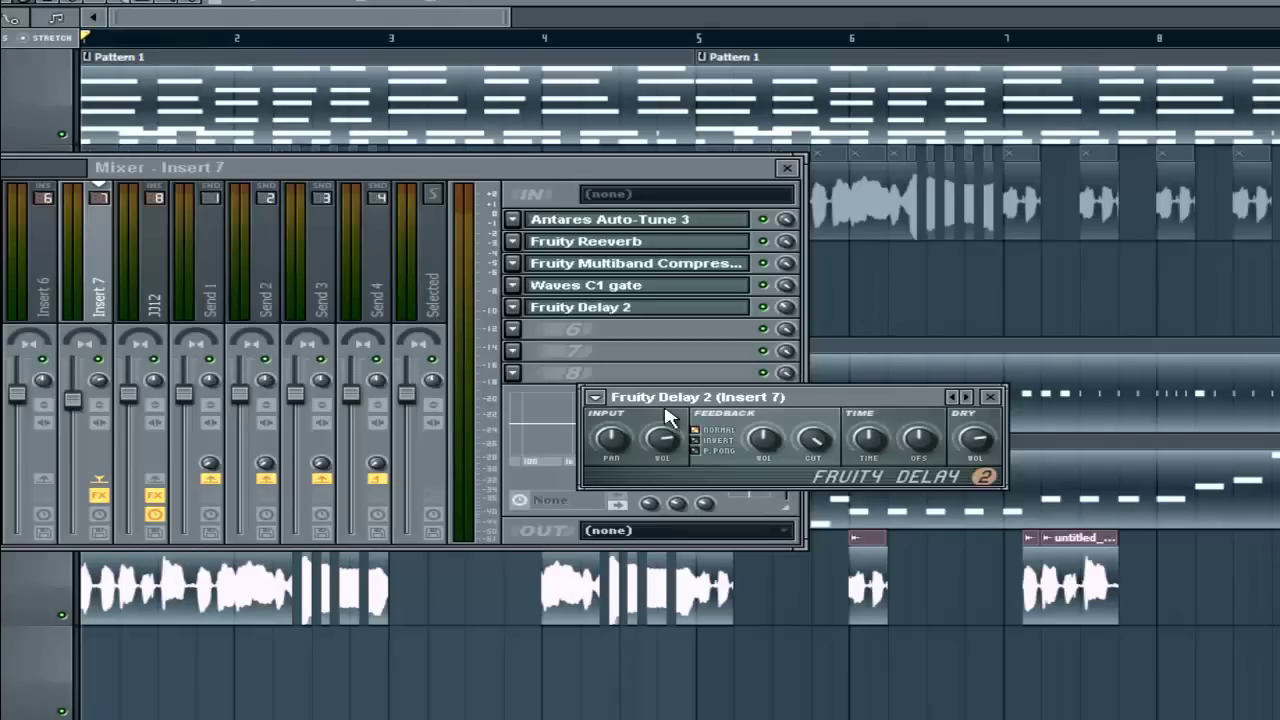
left_click_drag(895, 408, 795, 362)
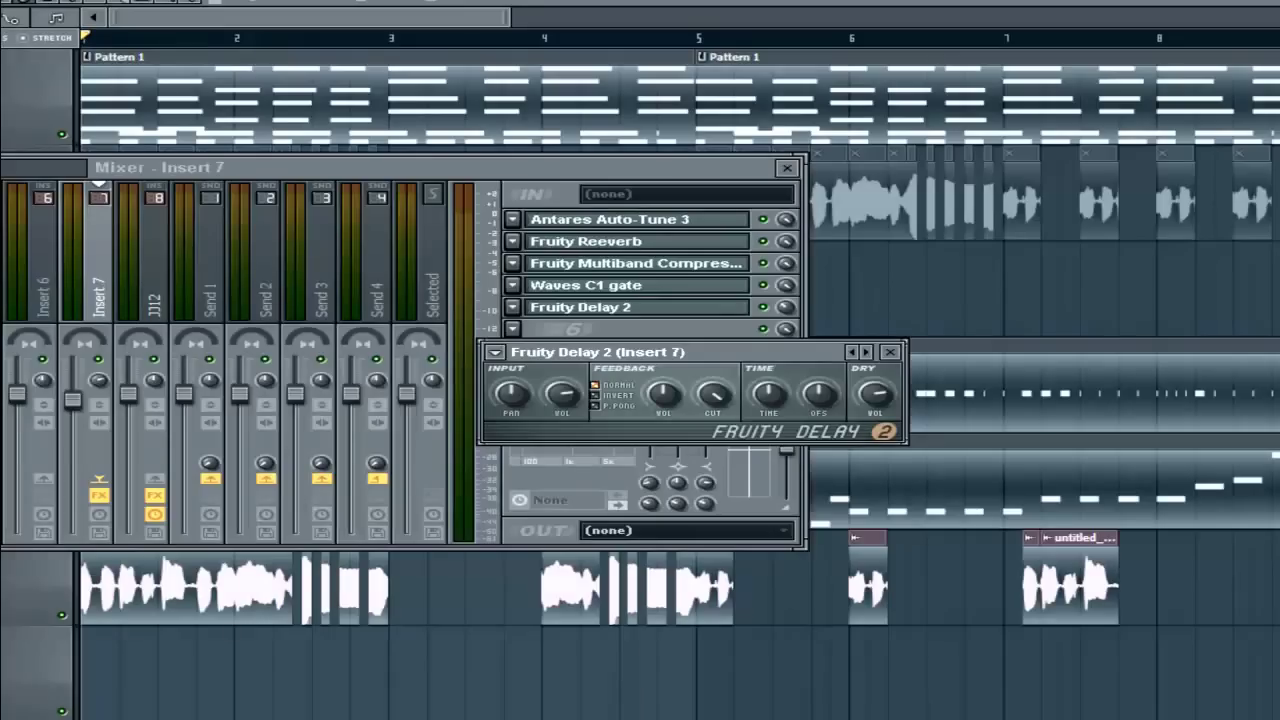
key("space")
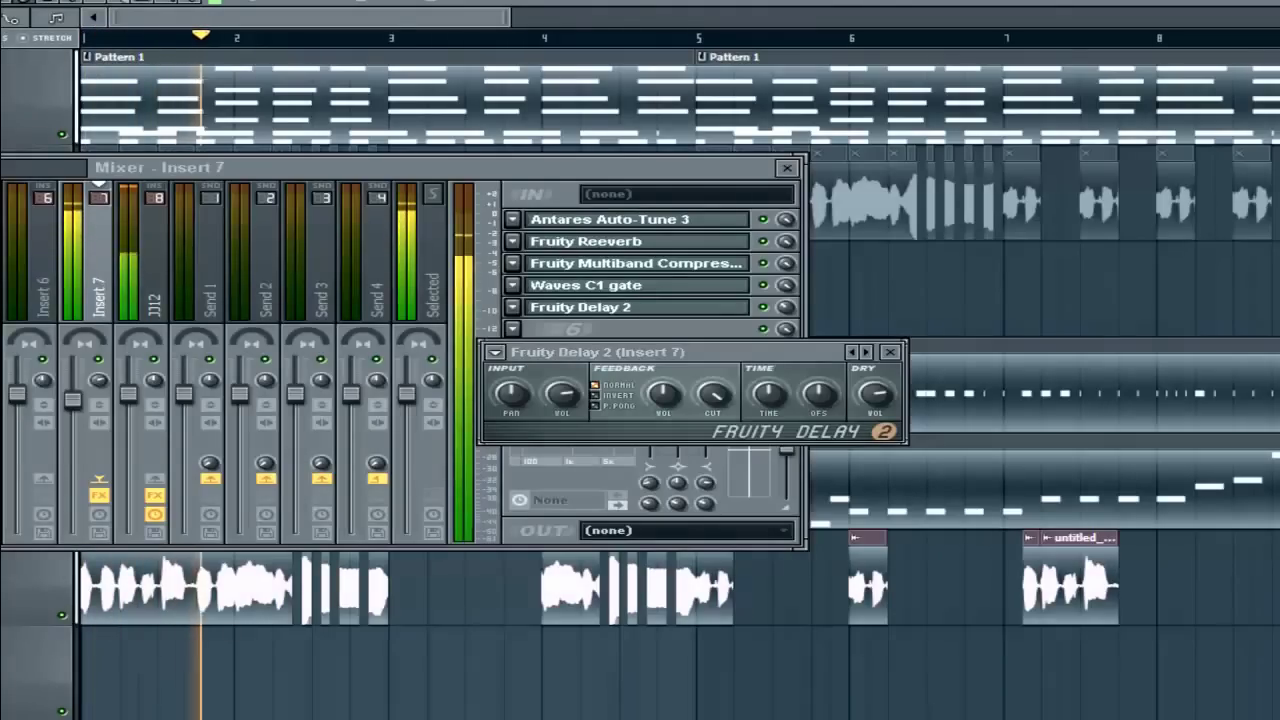